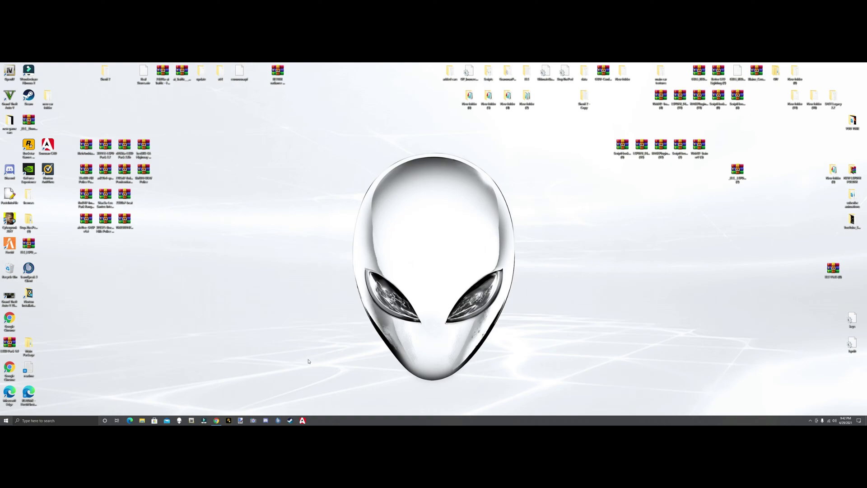
In Chrome, open the LSPD First Response 0.4.8 file list, accepting its terms, and move the LSPDFR manual install archive to an empty desktop area.
click(218, 418)
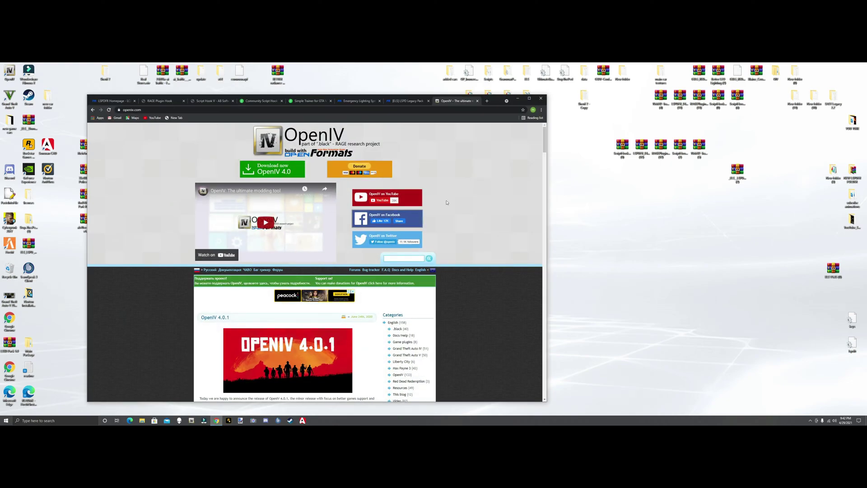
click(115, 100)
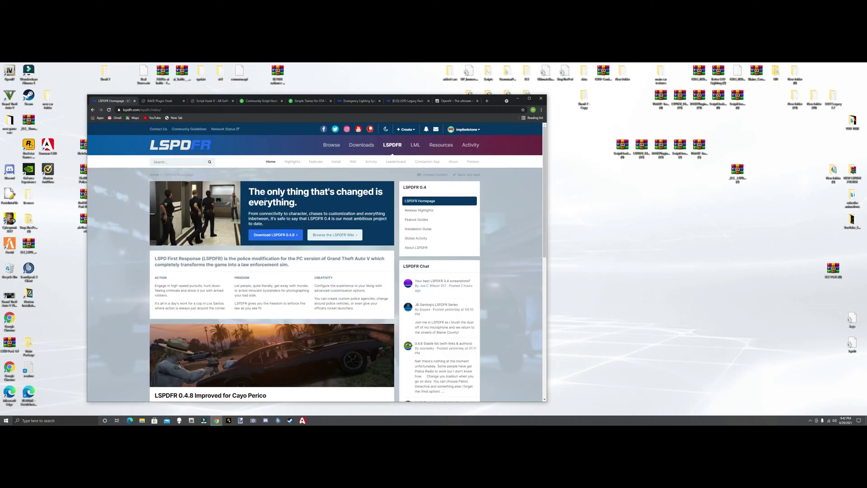
click(291, 240)
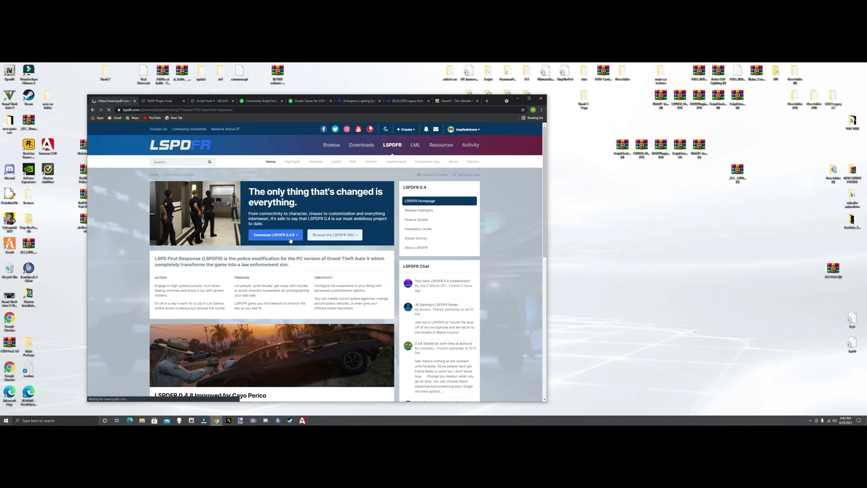
scroll(291, 240, down, 2)
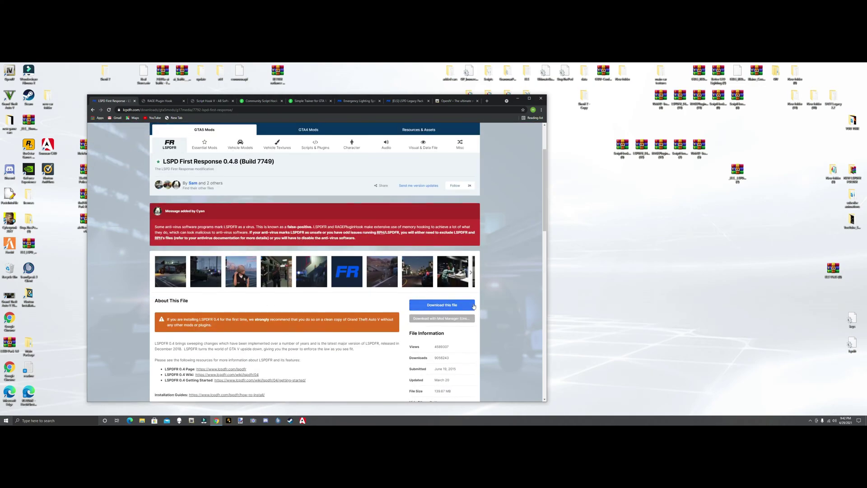
click(441, 305)
scroll(443, 268, down, 3)
scroll(443, 271, down, 10)
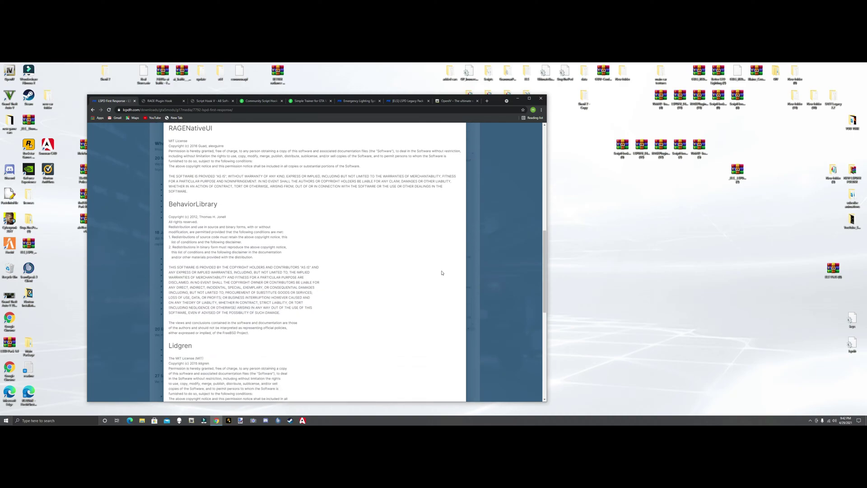
click(445, 307)
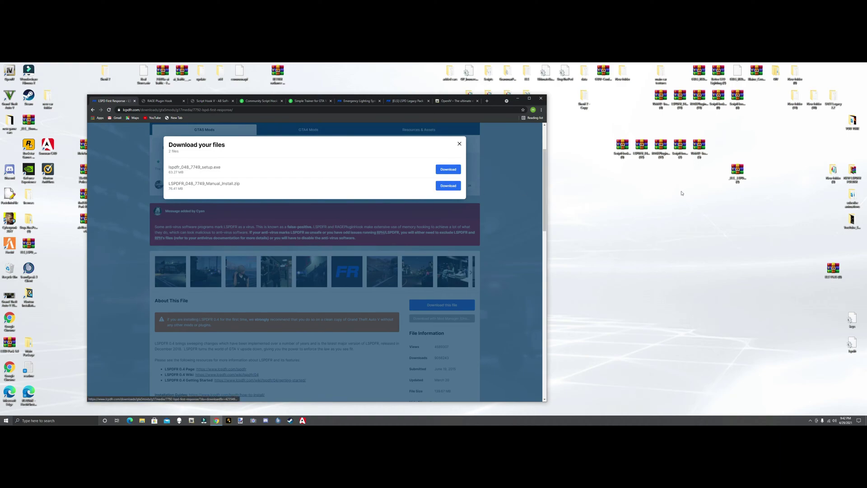
drag(646, 150, 757, 292)
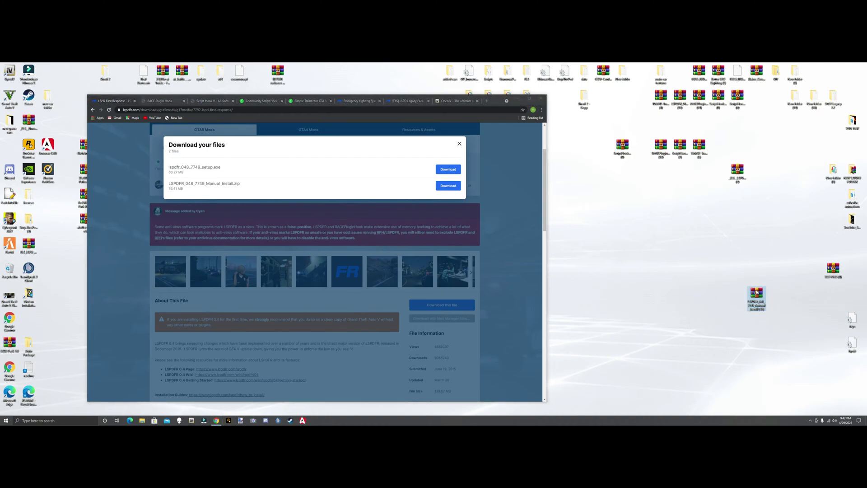
click(459, 144)
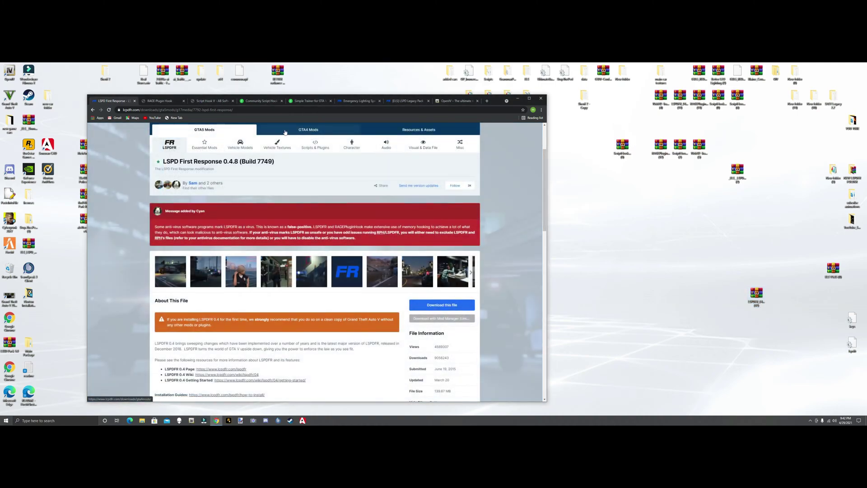
Show the RAGE Plugin Hook downloads for Grand Theft Auto V (Legacy) and place its archive beside the LSPDFR archive on the desktop.
click(158, 101)
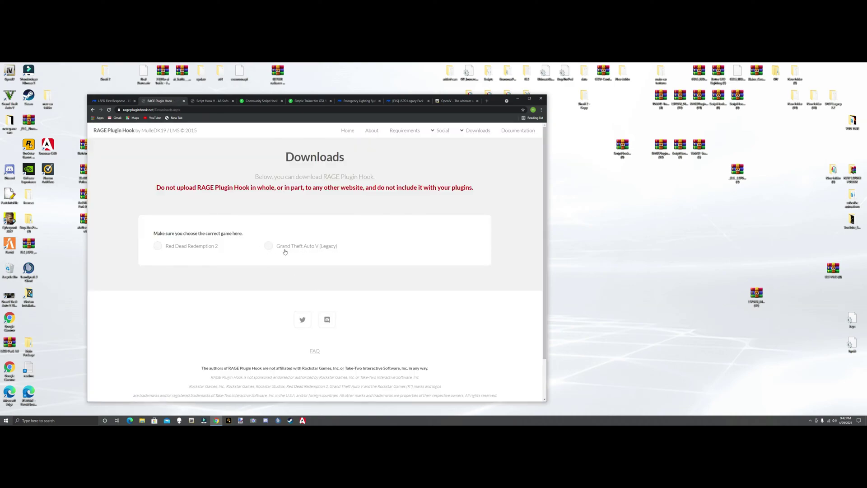
click(276, 250)
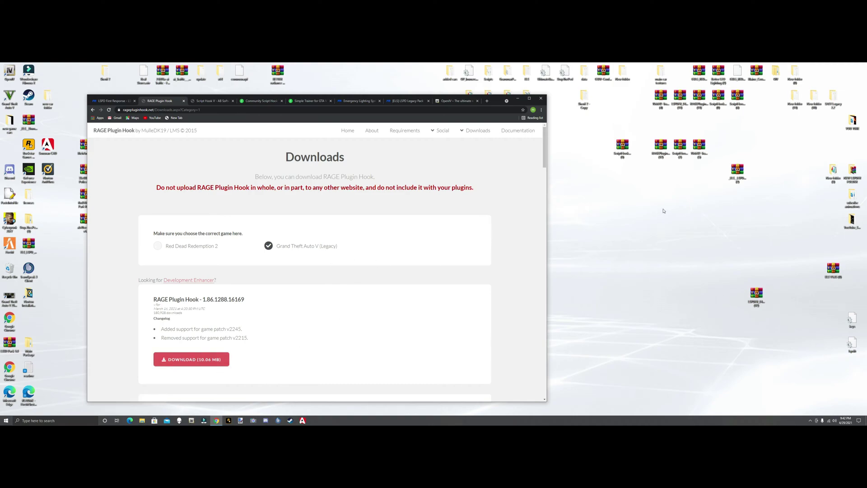
drag(658, 149, 738, 300)
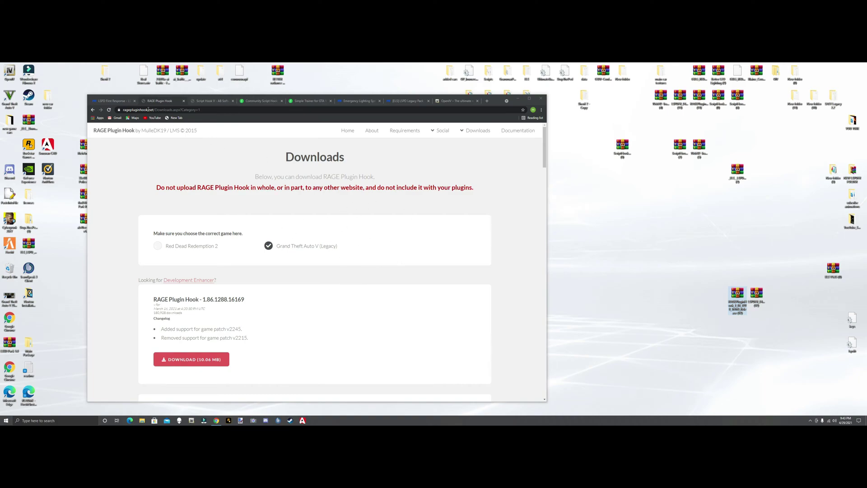
Open the Script Hook V download page on the AB Software Development site and place the ScriptHookV archive beside the RAGE Plugin Hook archive.
click(210, 101)
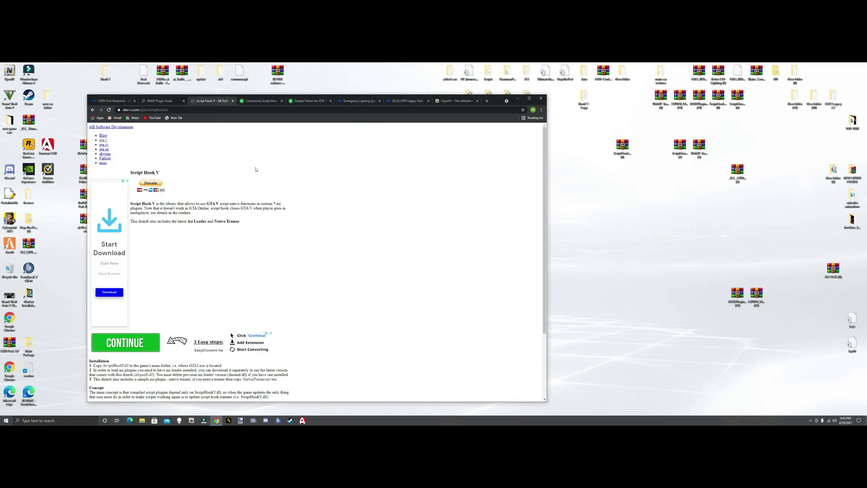
click(103, 141)
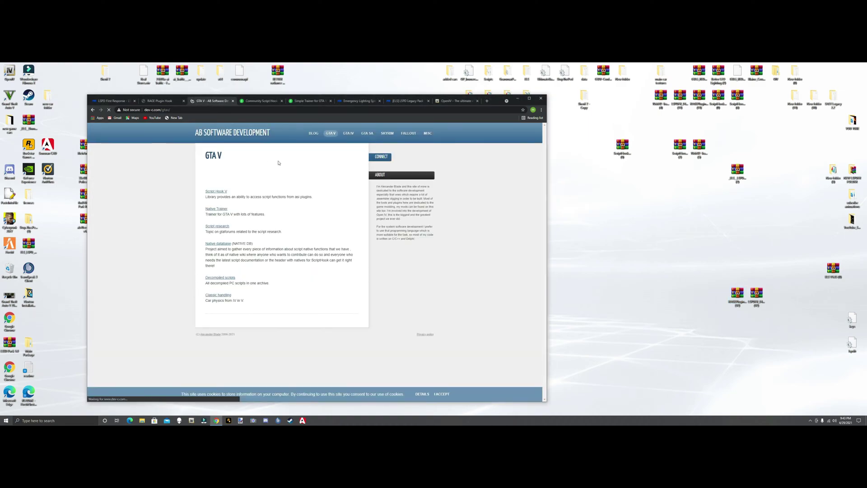
click(210, 192)
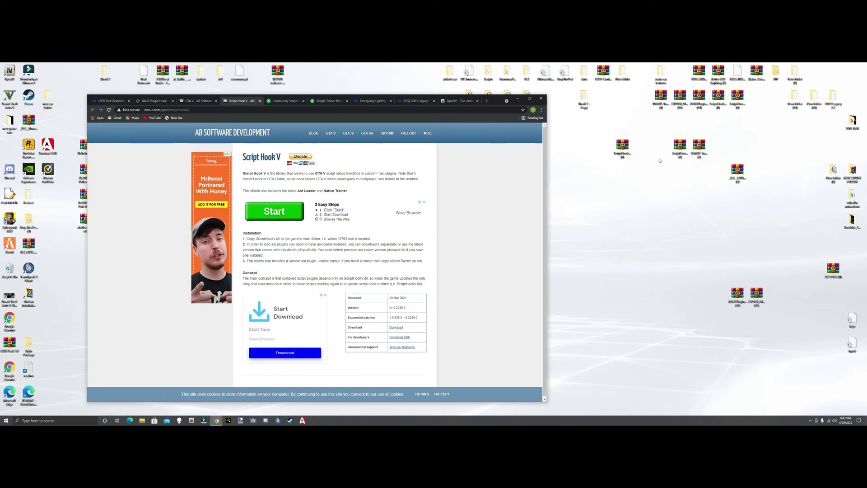
click(679, 151)
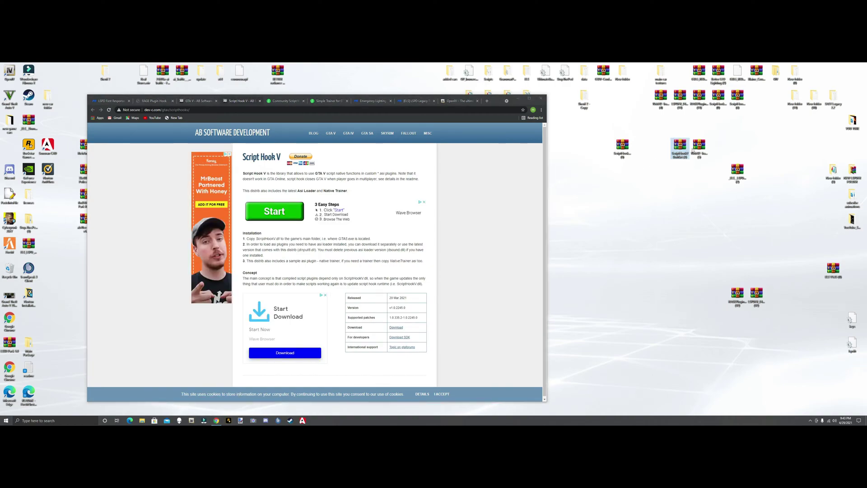
drag(622, 147, 706, 307)
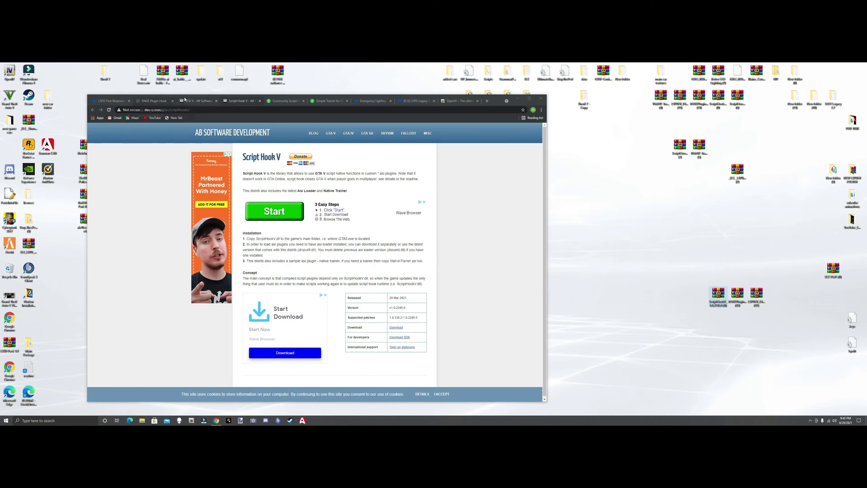
Find the ScriptHookVDotNet v3.1.0 release assets through the Community Script Hook V .NET page and add the ScriptHookVDotNet archive to the desktop row.
click(233, 102)
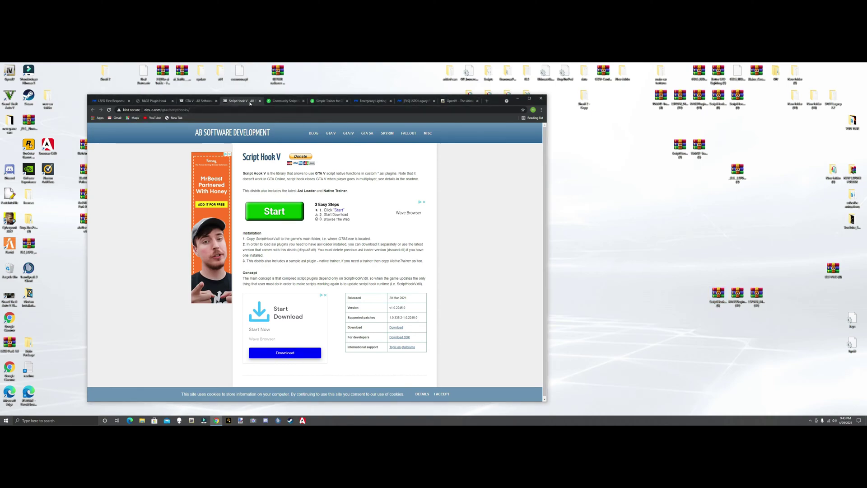
click(292, 102)
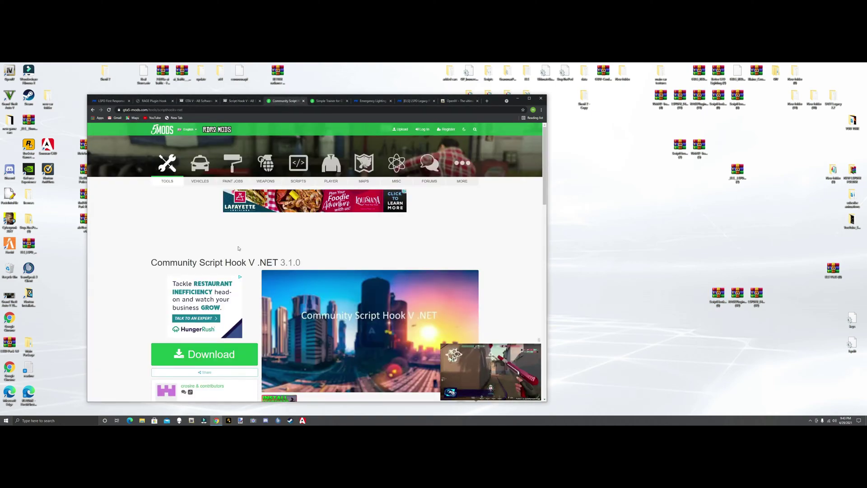
click(227, 355)
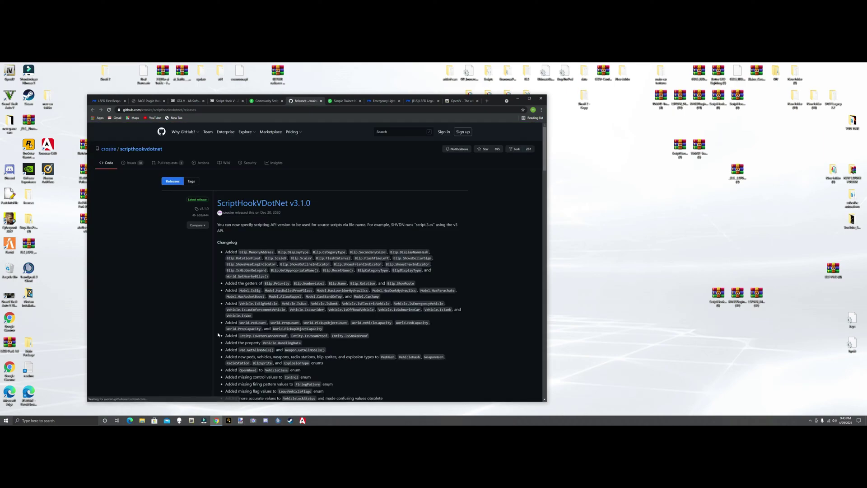
scroll(265, 279, down, 15)
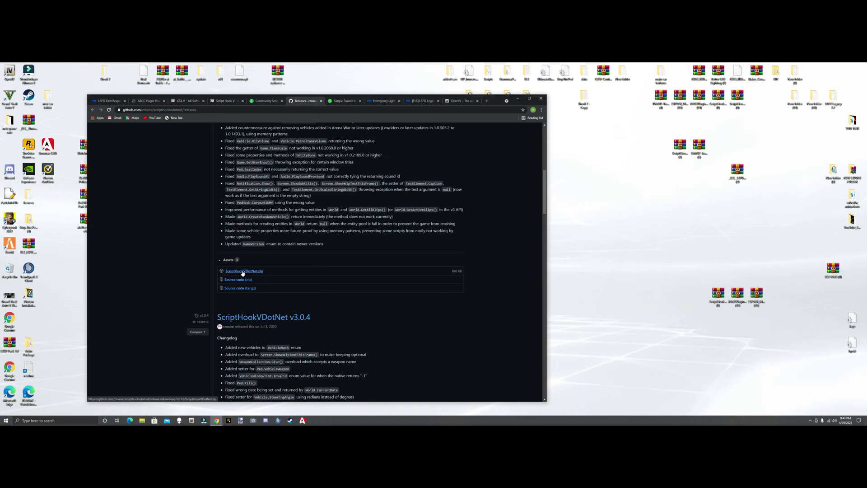
drag(679, 146, 699, 296)
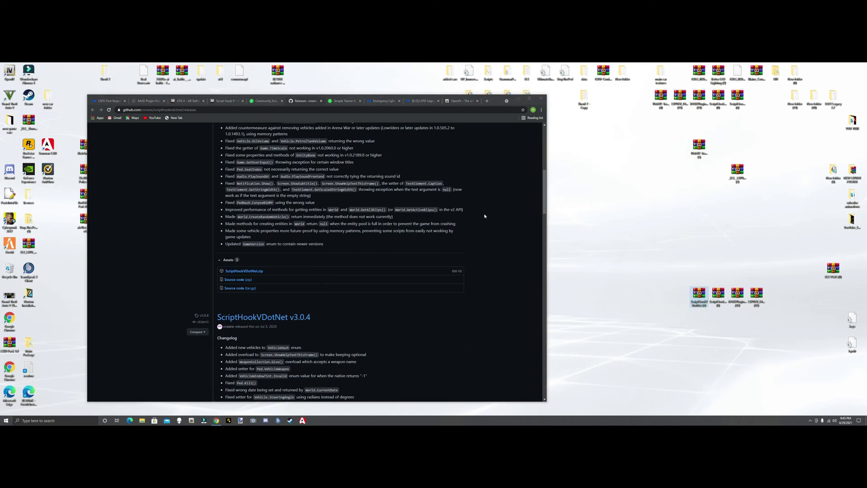
Open the download page of Simple Trainer for GTA V and add the trainer archive to the row of mod archives on the desktop.
click(335, 101)
click(203, 353)
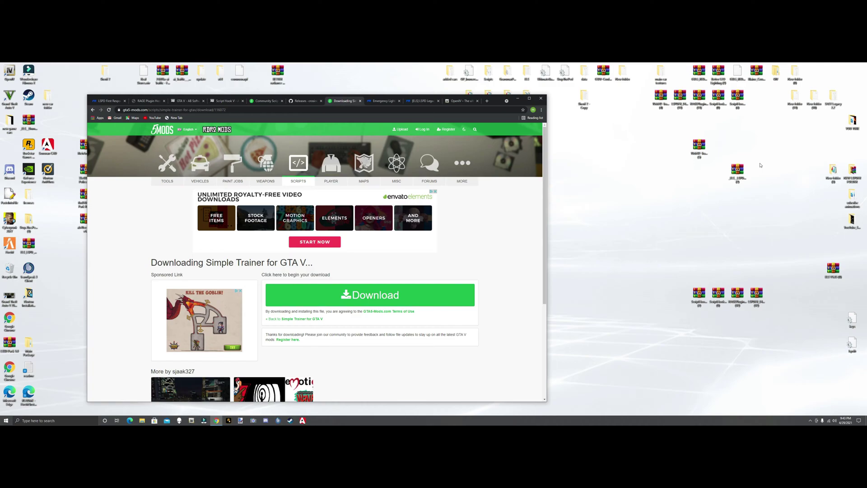
drag(703, 147, 696, 299)
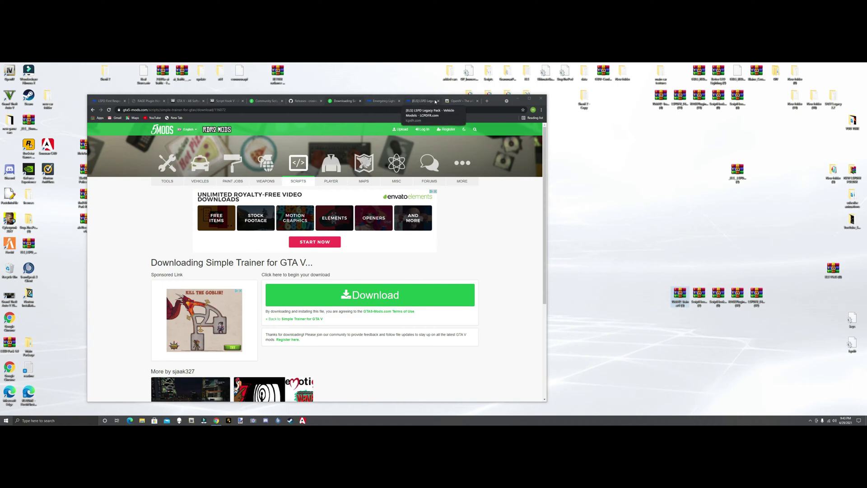
Open the Emergency Lighting System 1.05 file list, agreeing to its download terms, and place the ELS archive beside the LSPDFR archive.
click(455, 101)
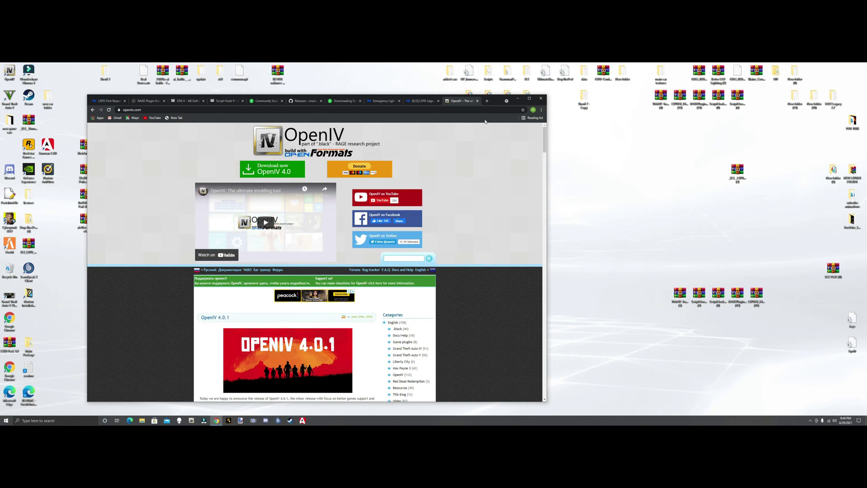
click(383, 100)
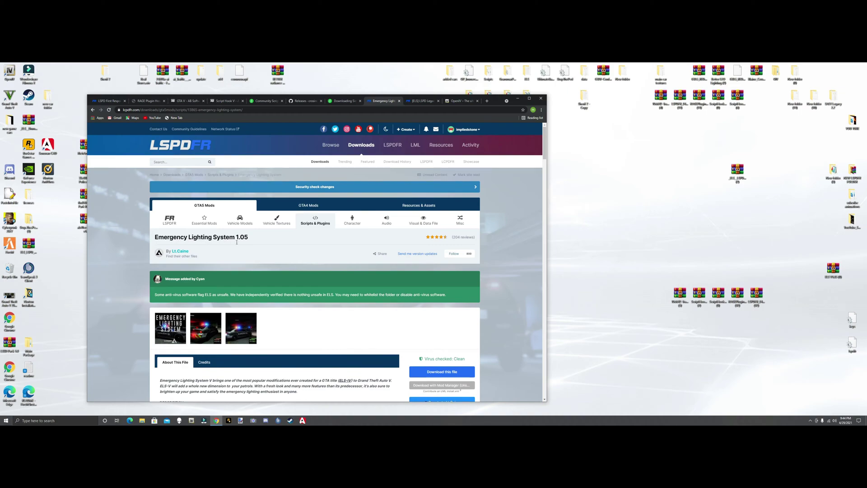
scroll(293, 291, down, 1)
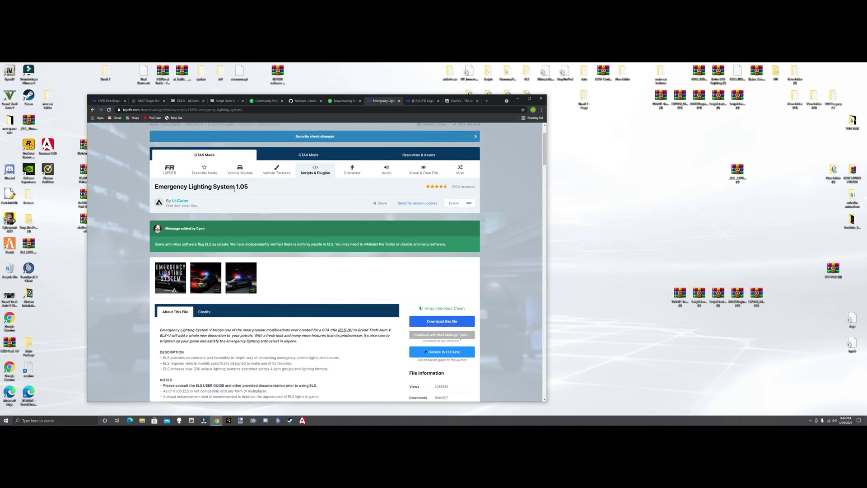
click(425, 324)
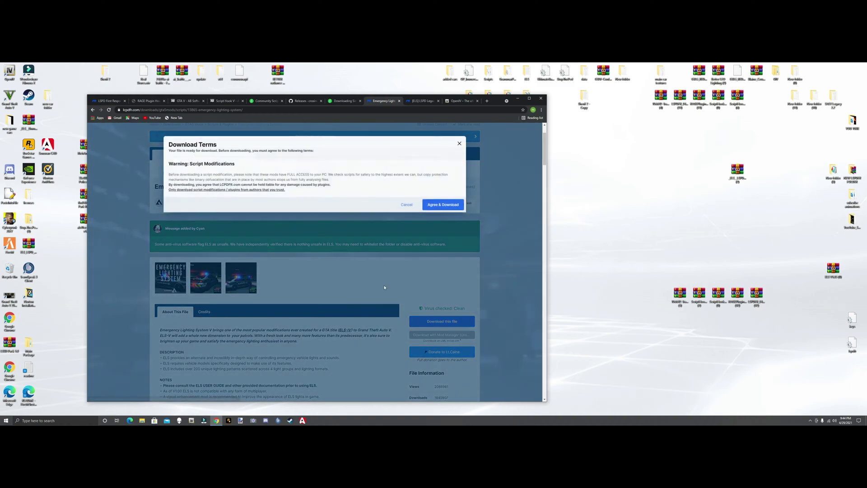
click(435, 205)
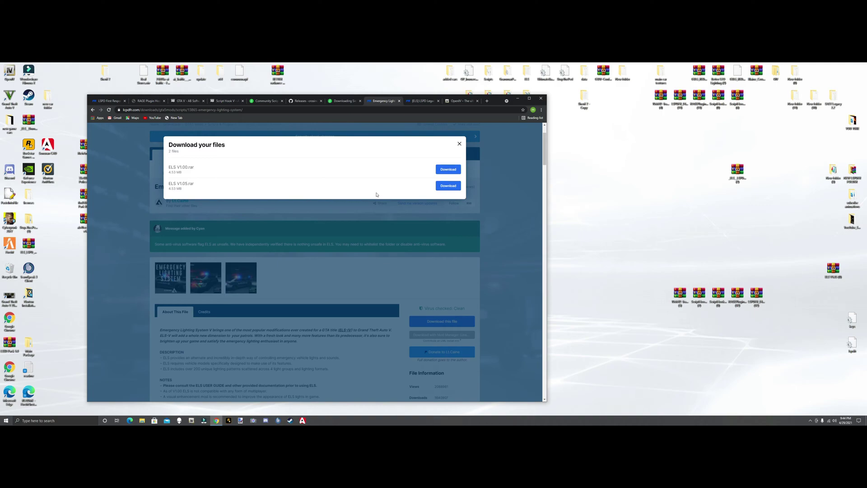
drag(833, 269, 775, 296)
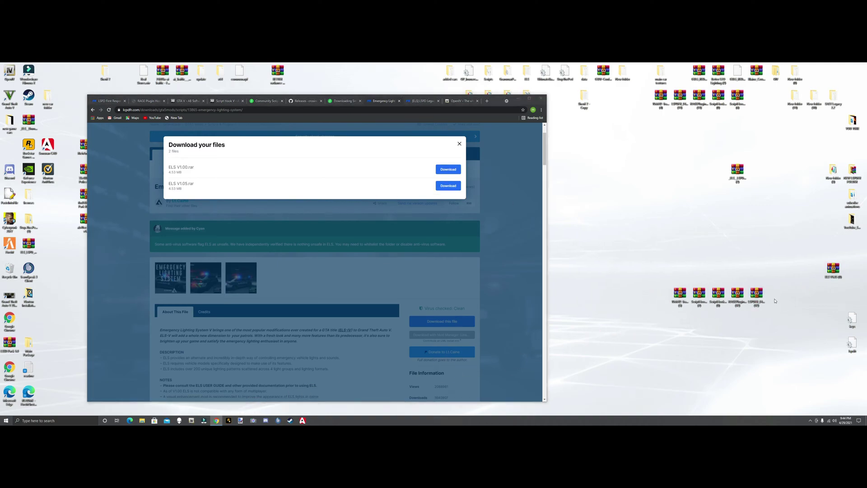
click(459, 142)
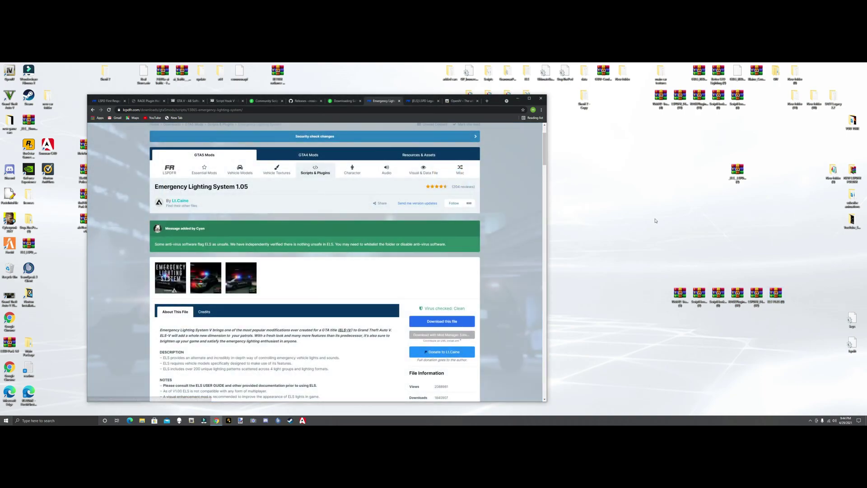
Look through the preview images of the [ELS] LSPD Legacy Pack 1.4.0 vehicle pack on its download page.
click(423, 100)
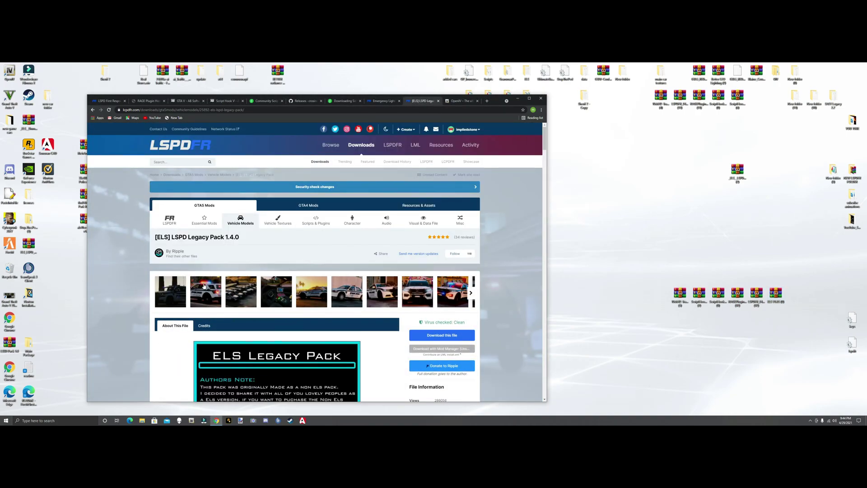
click(179, 295)
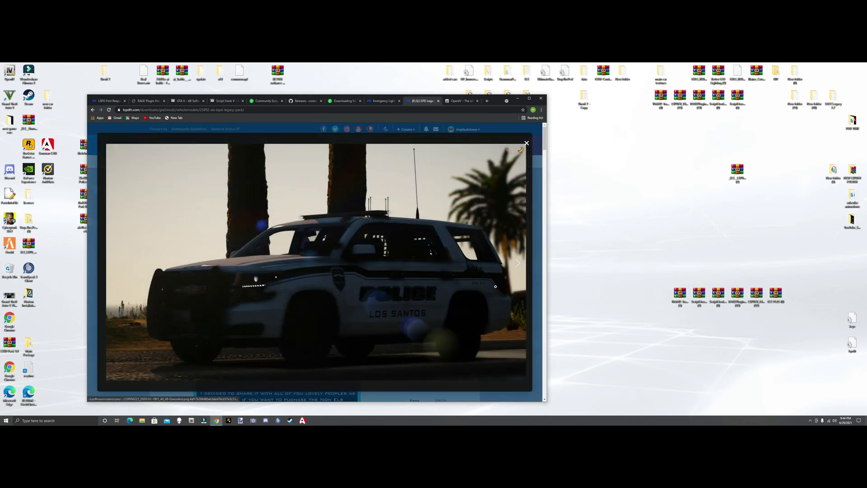
click(521, 269)
click(522, 268)
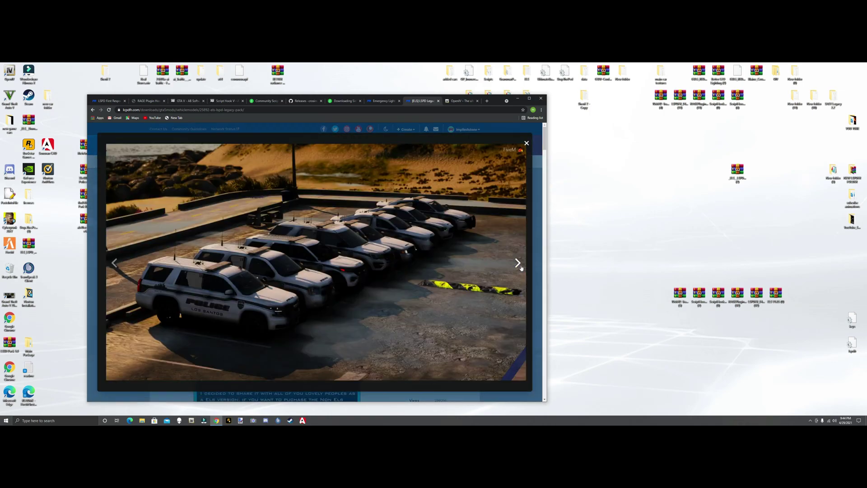
click(522, 268)
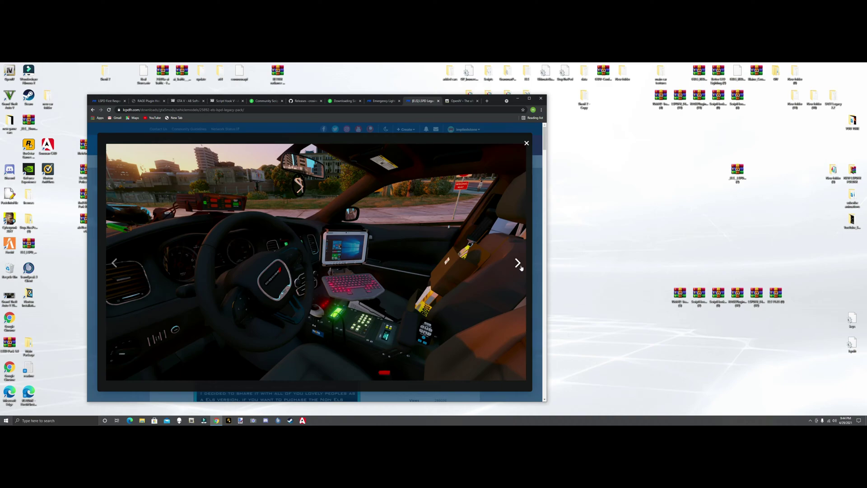
click(521, 268)
click(521, 268)
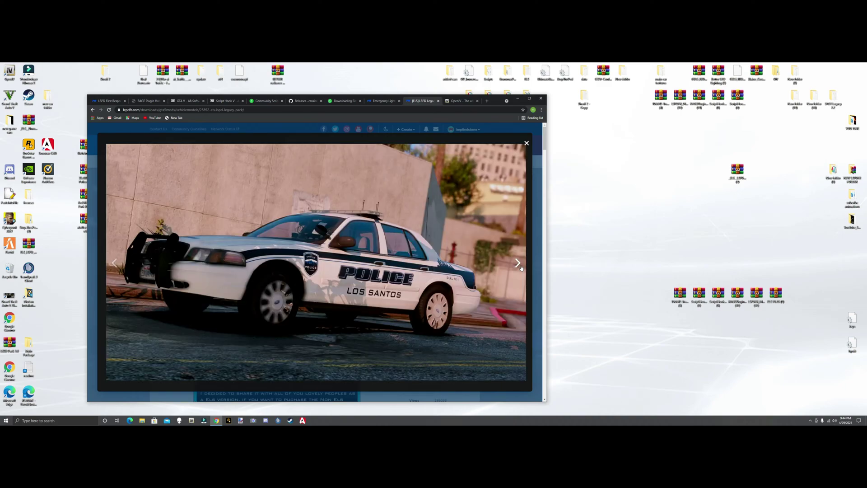
click(521, 269)
click(521, 268)
click(521, 268)
click(521, 268)
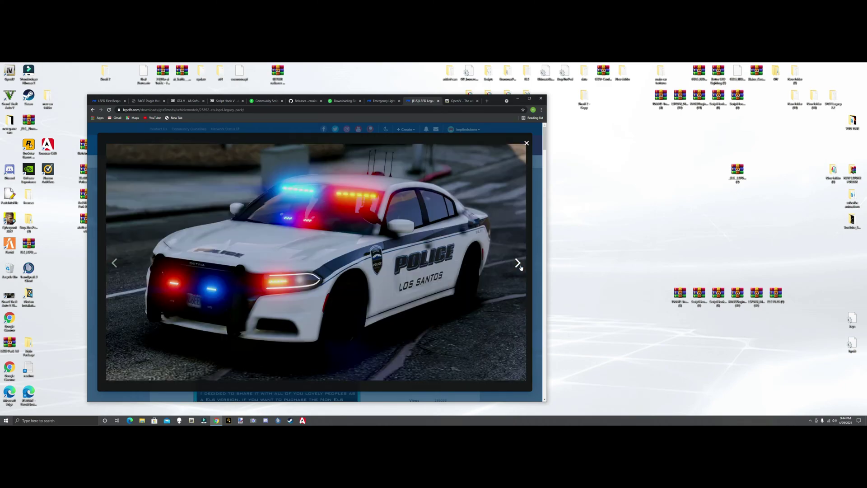
click(521, 268)
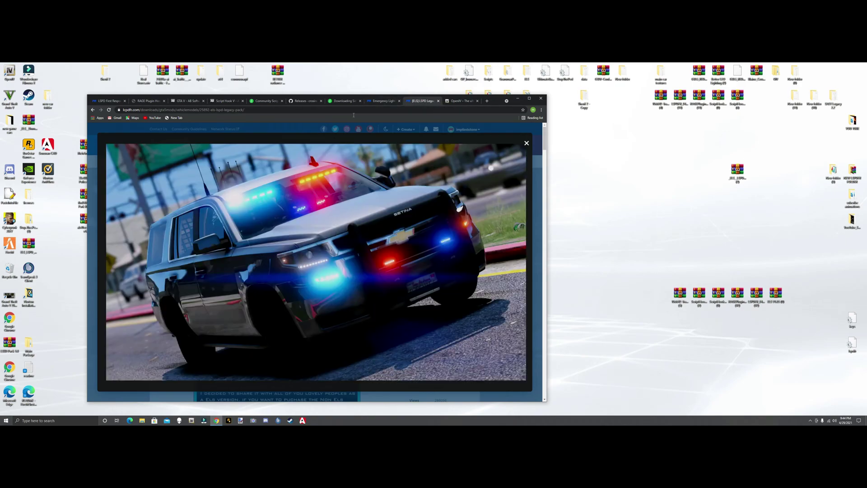
click(526, 143)
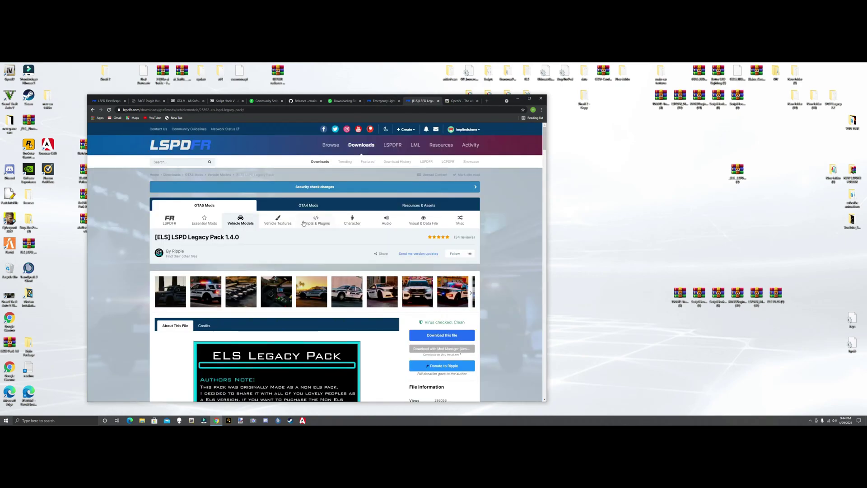
Open the LSPD Legacy Pack file list, place the pack's archive beside the ELS archive on the desktop, and minimize the browser.
click(441, 335)
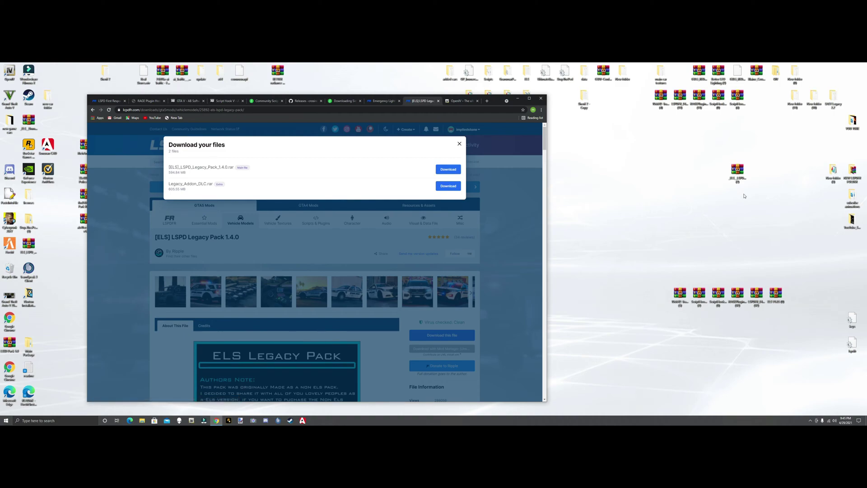
drag(737, 170, 795, 297)
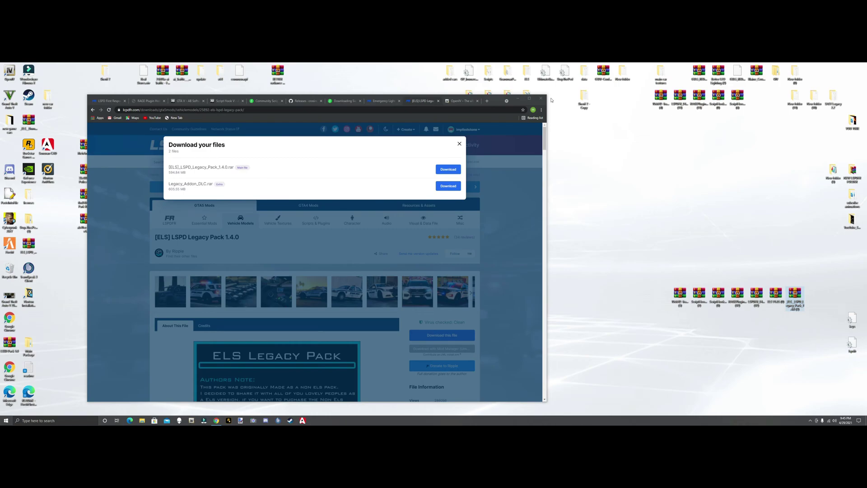
click(518, 98)
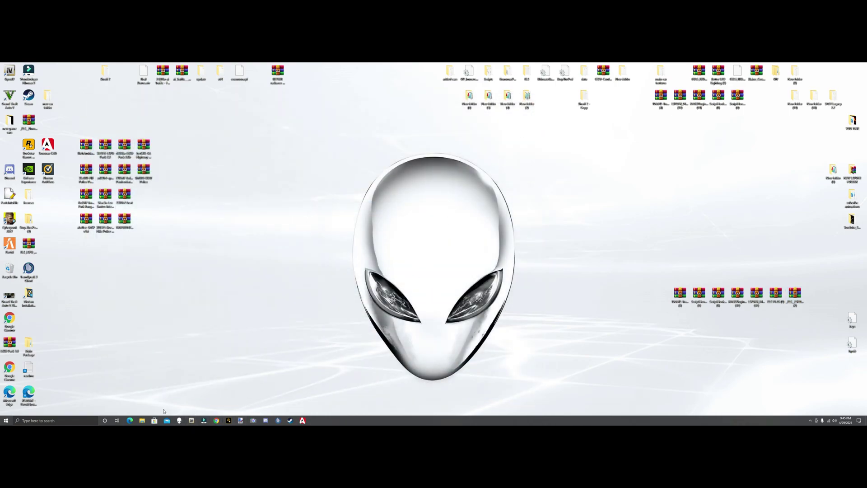
Open File Explorer and browse to Program Files (x86) > Steam > steamapps > common on the OS (C:) drive.
click(142, 420)
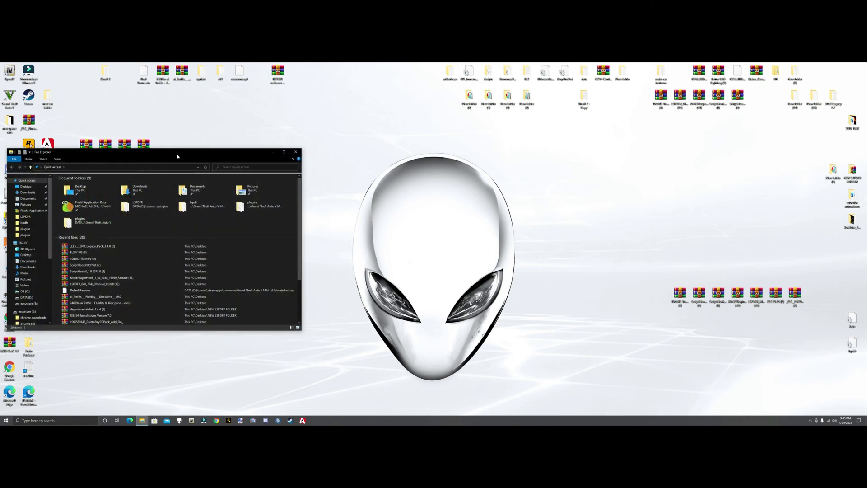
drag(178, 156, 442, 174)
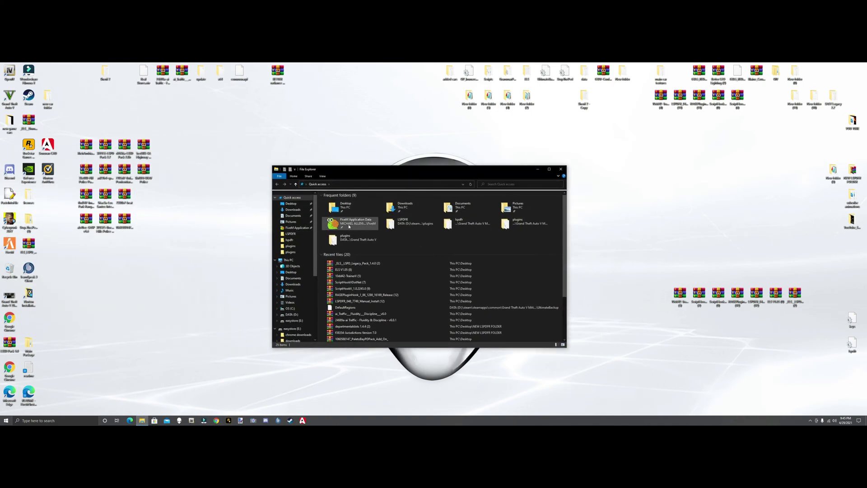
click(290, 261)
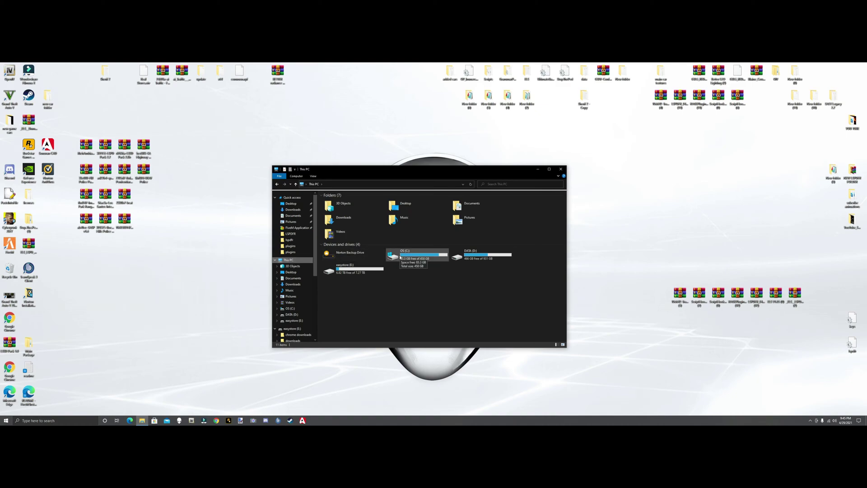
double_click(423, 259)
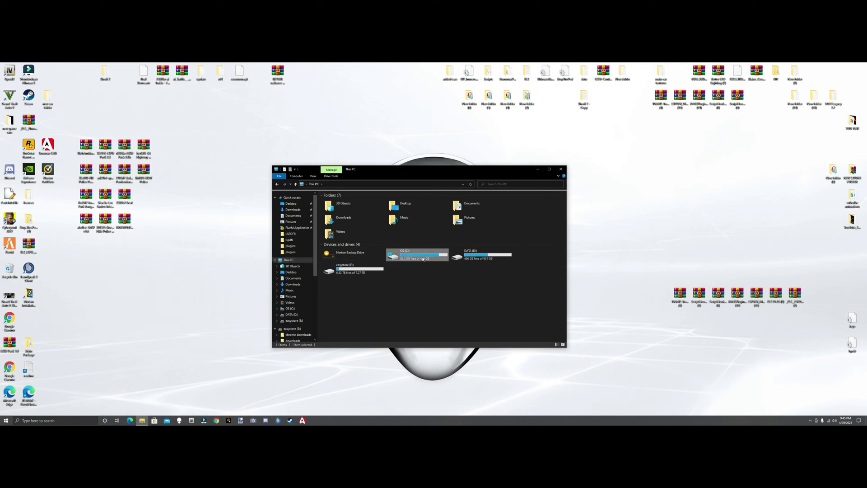
double_click(338, 223)
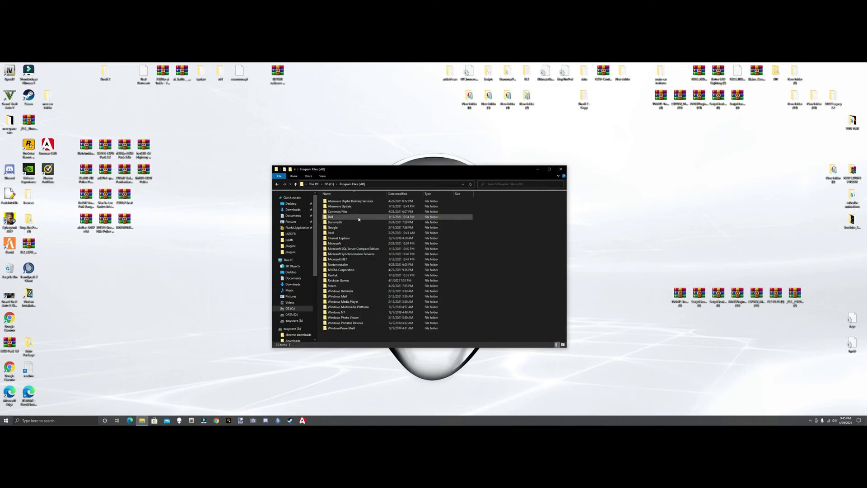
double_click(350, 284)
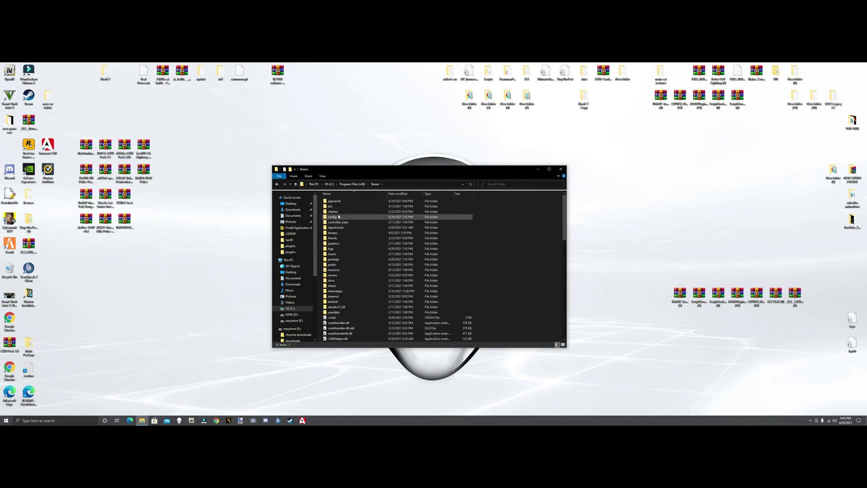
double_click(342, 284)
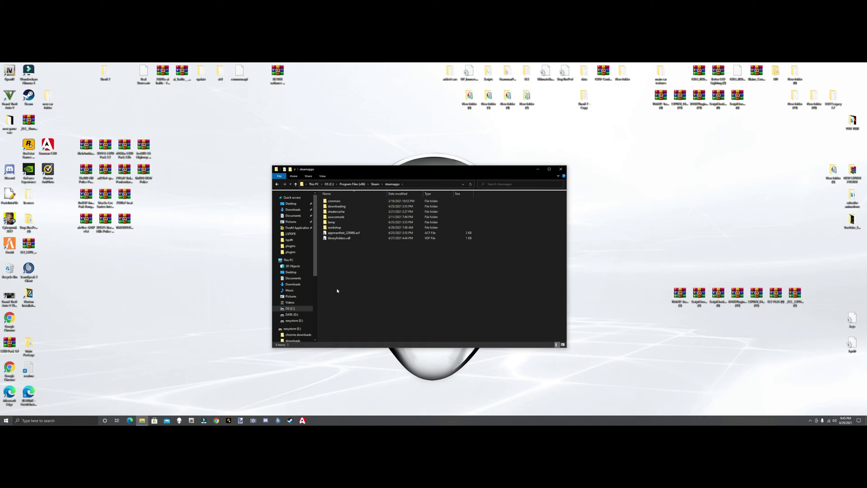
double_click(335, 201)
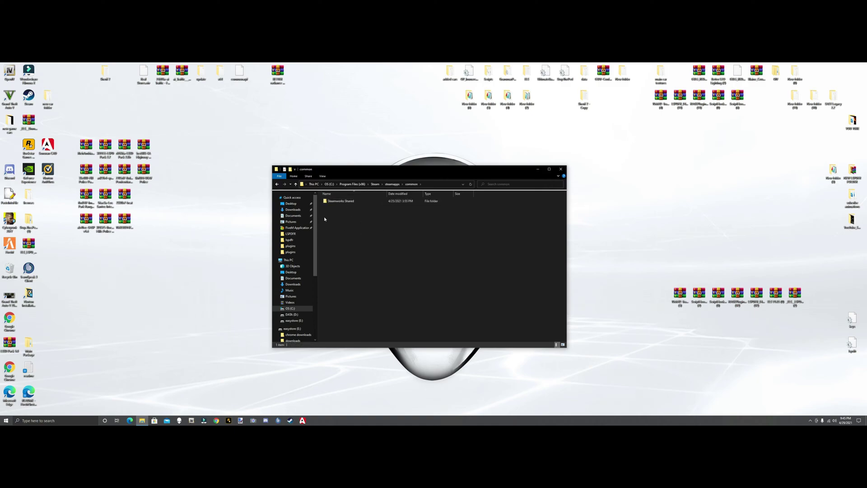
Open the Grand Theft Auto V folder under steam > steamapps > common on the DATA (D:) drive, keeping desktop space beside the window.
click(291, 315)
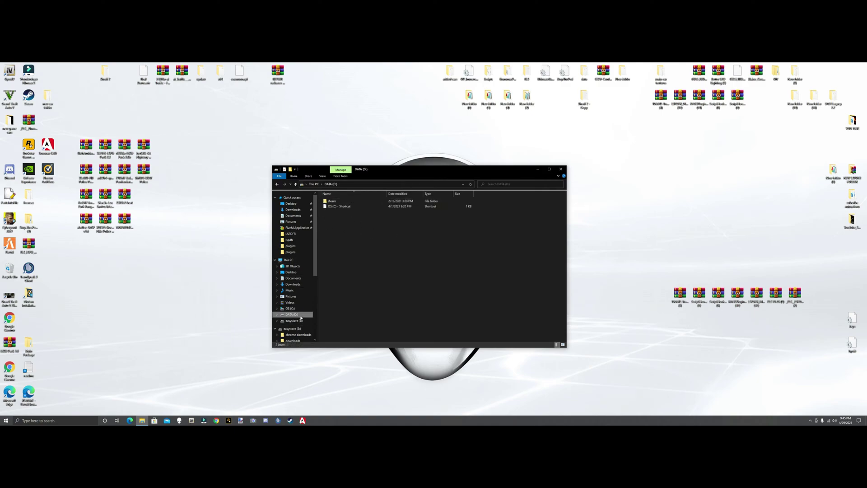
double_click(334, 201)
double_click(336, 201)
double_click(340, 201)
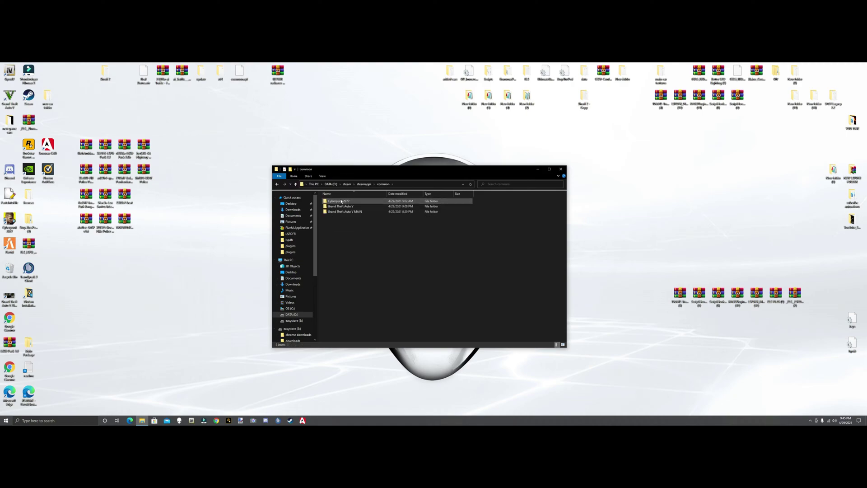
double_click(340, 207)
drag(413, 177, 376, 177)
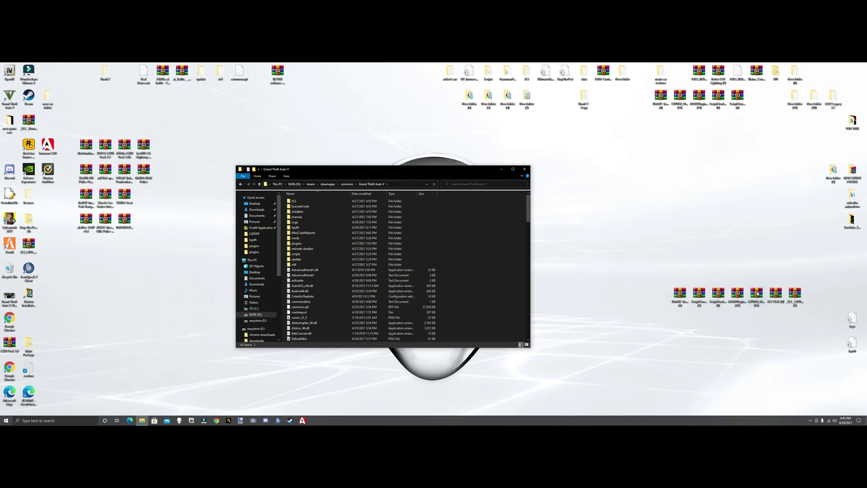
Open the LSPDFR manual install archive in WinRAR beside the game folder, dismiss the licence reminder, and enlarge the window to fit its contents.
drag(757, 293, 620, 239)
double_click(620, 241)
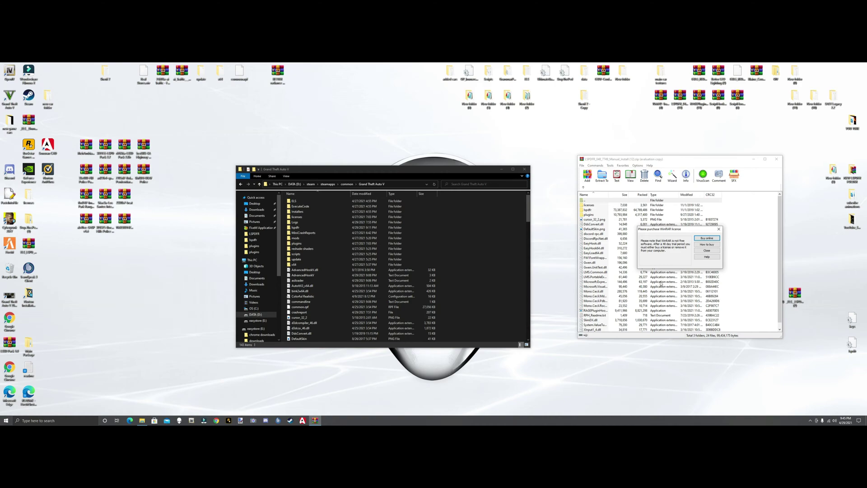
click(719, 229)
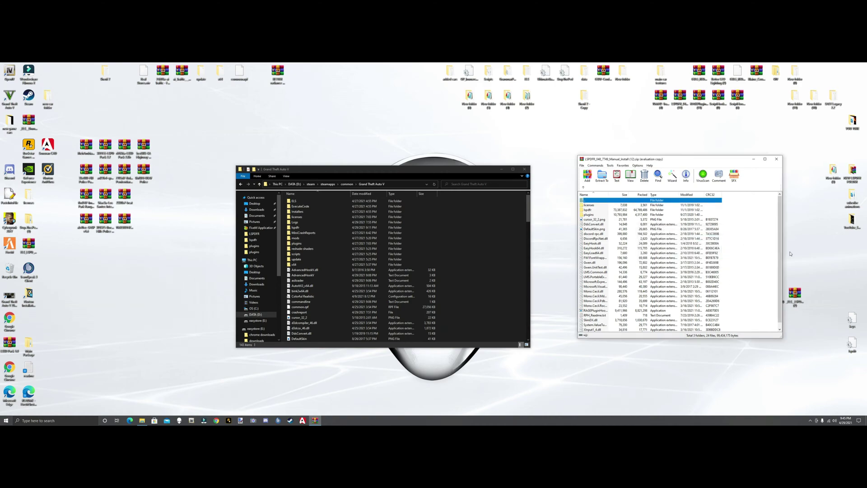
scroll(784, 281, down, 1)
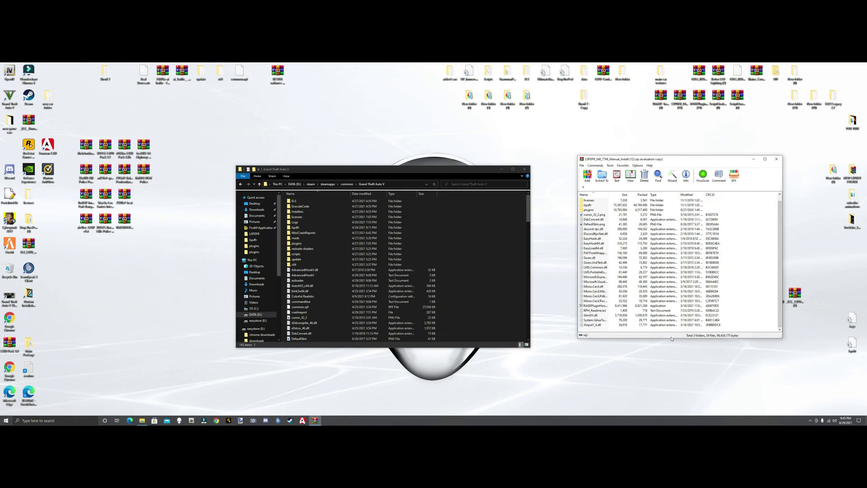
drag(671, 340, 670, 348)
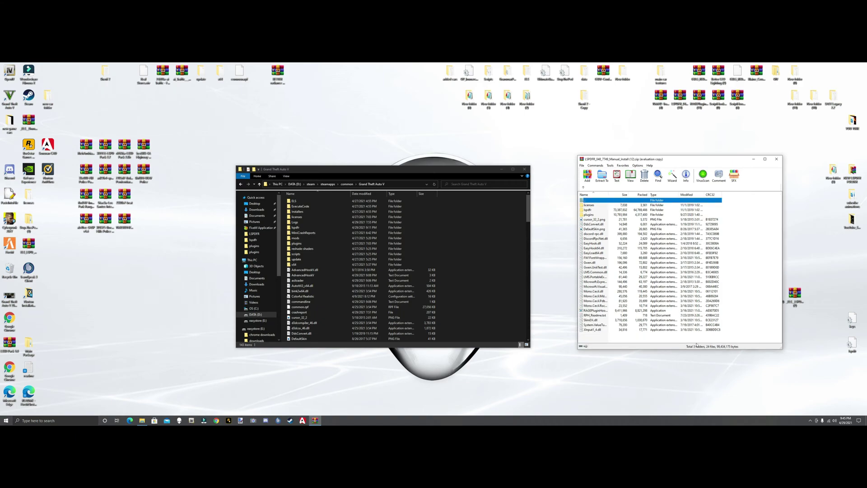
Extract everything except the licenses folder and RPH_Readme from the LSPDFR archive into the Grand Theft Auto V folder, replacing the existing files.
drag(730, 336, 679, 206)
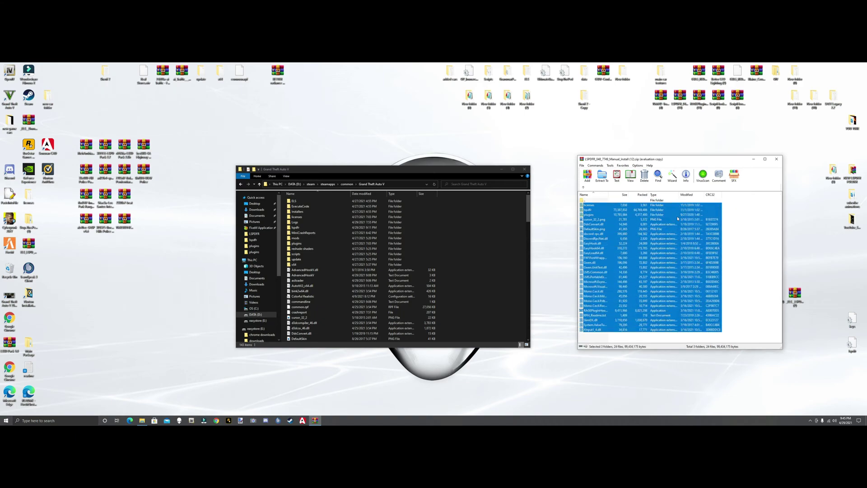
ctrl+click(595, 205)
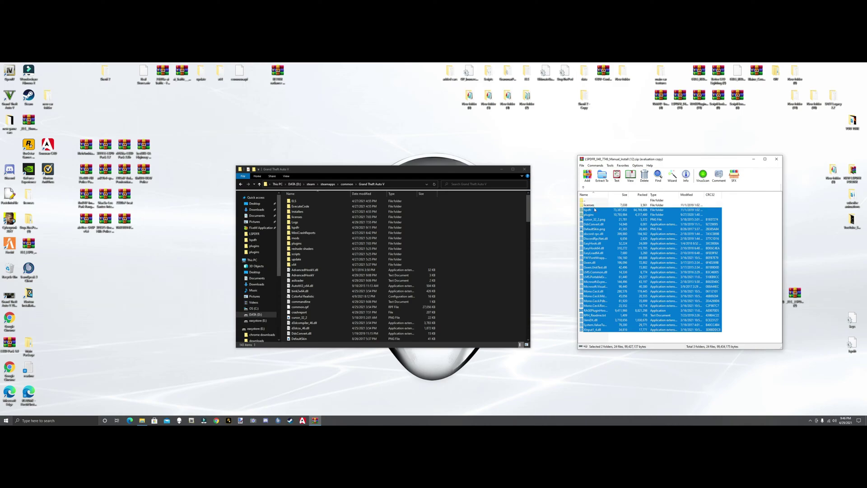
ctrl+click(594, 316)
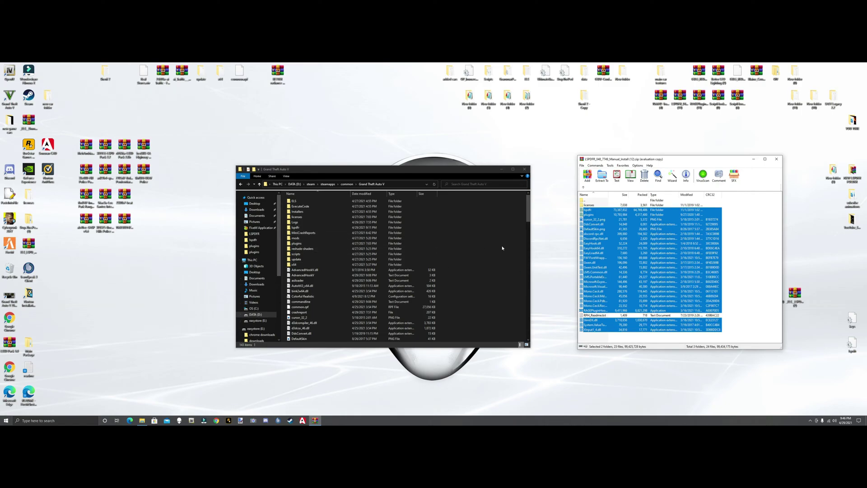
mouse_move(534, 250)
mouse_down()
mouse_move(571, 249)
mouse_move(526, 250)
mouse_up()
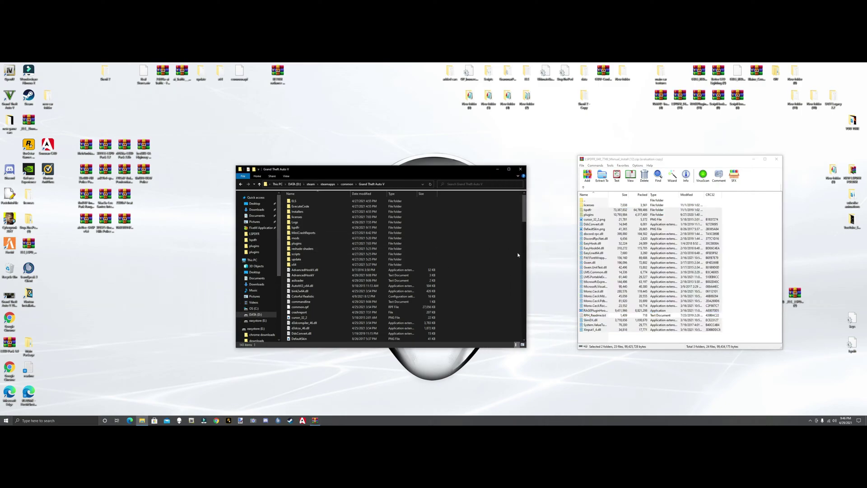
click(398, 238)
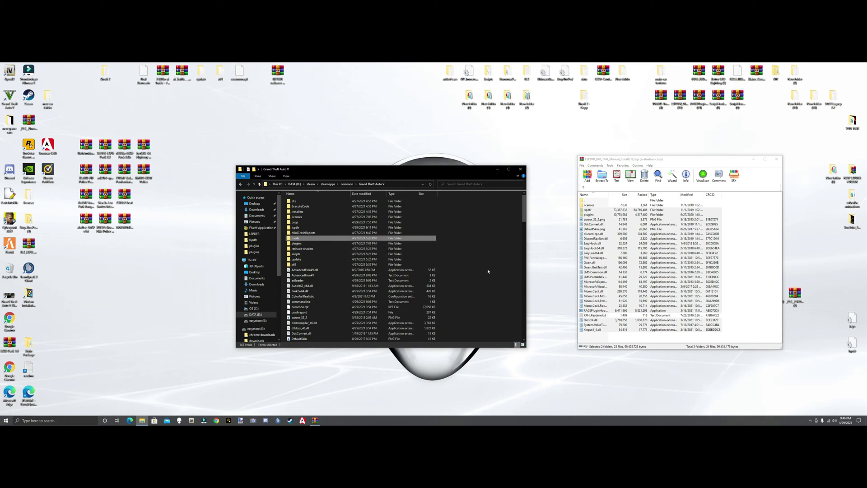
click(468, 245)
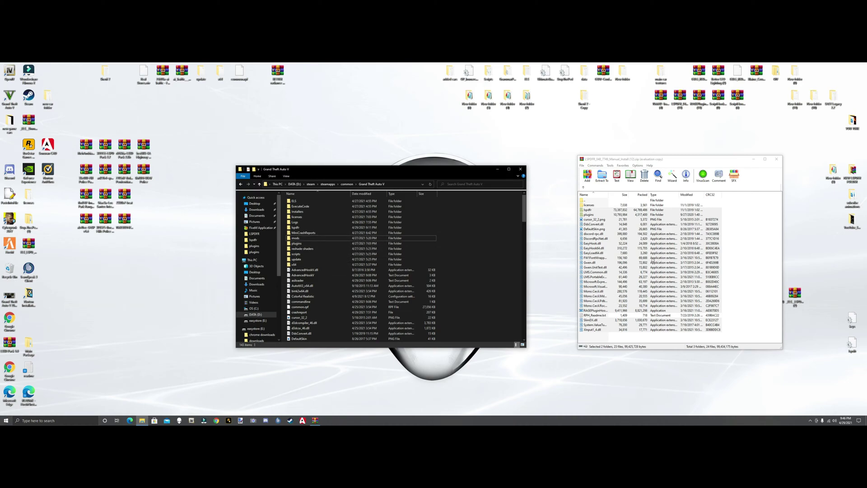
click(430, 184)
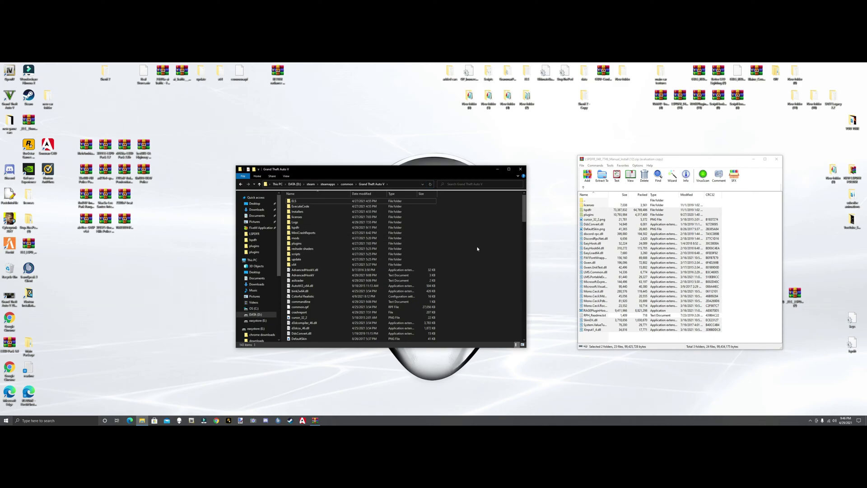
drag(620, 268, 500, 285)
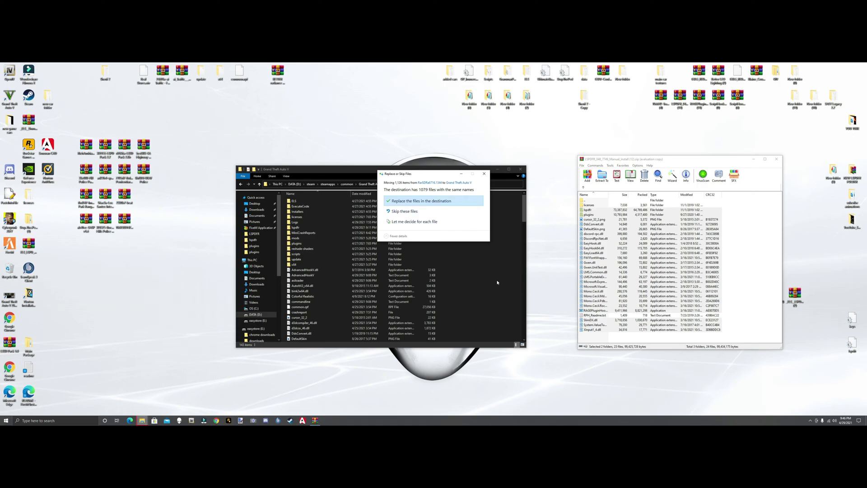
click(435, 201)
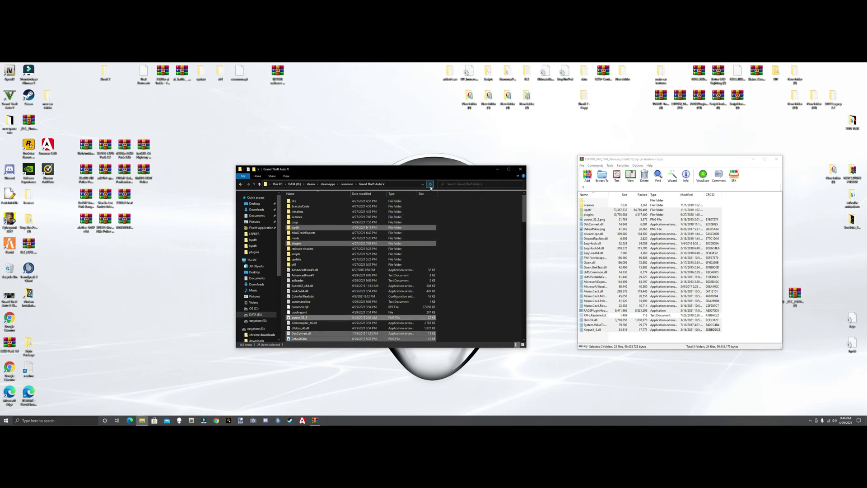
Refresh the Grand Theft Auto V folder, close the LSPDFR archive, and move its desktop icon up into a separate spot for finished archives.
click(430, 184)
click(776, 159)
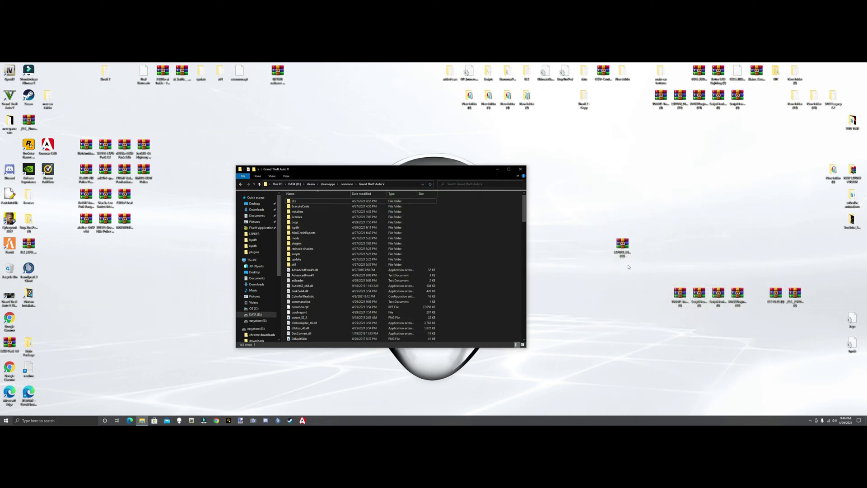
drag(623, 245, 623, 148)
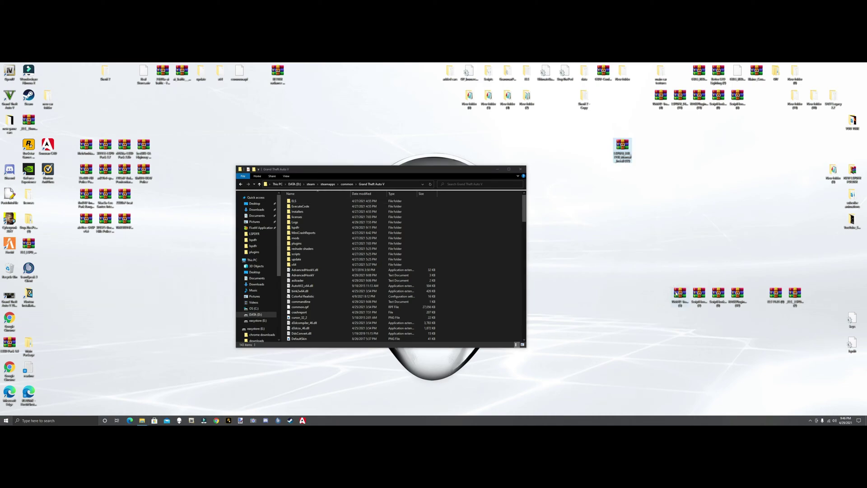
Extract everything except the Licenses and SDK folders and Readme.txt from the RAGEPluginHook archive into the Grand Theft Auto V folder, replacing the existing files.
drag(738, 294, 624, 201)
double_click(623, 293)
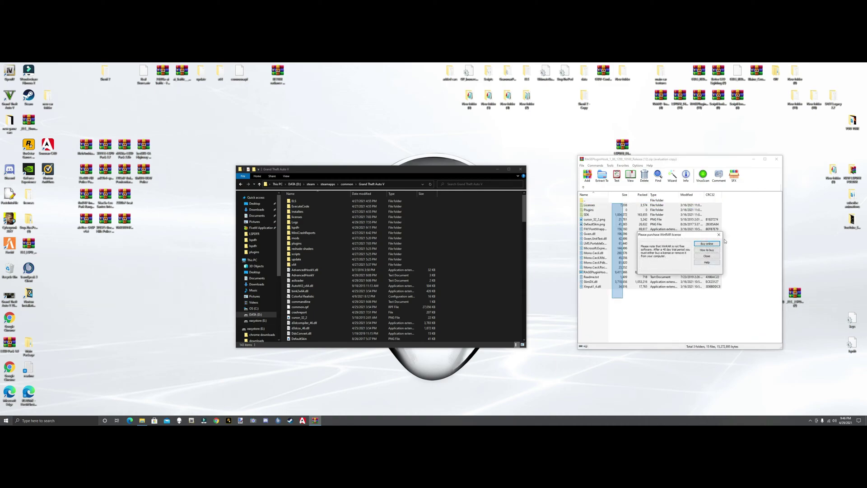
click(706, 256)
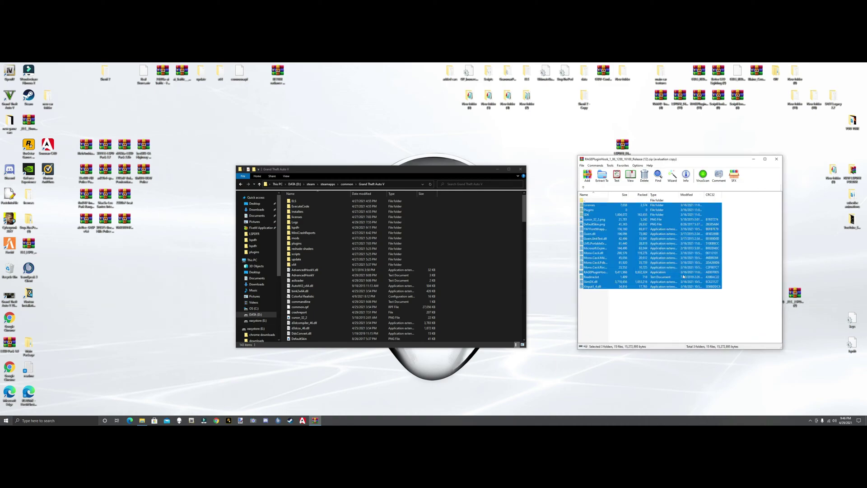
ctrl+click(598, 206)
ctrl+click(599, 215)
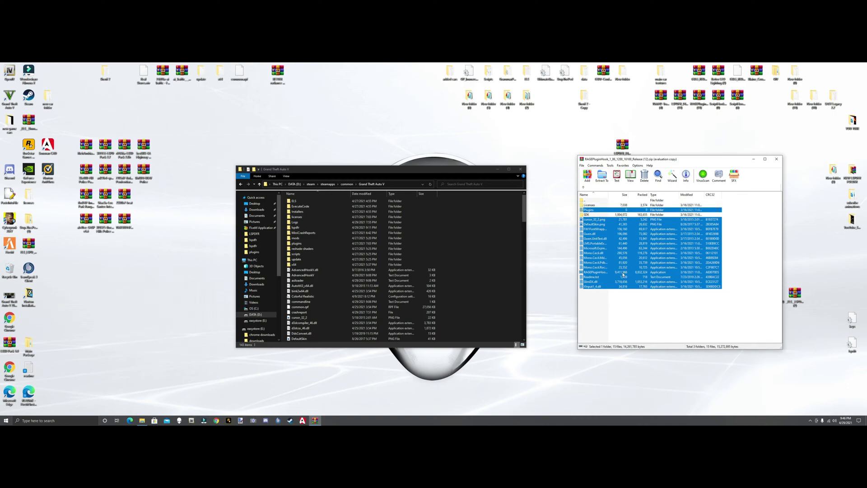
ctrl+click(601, 277)
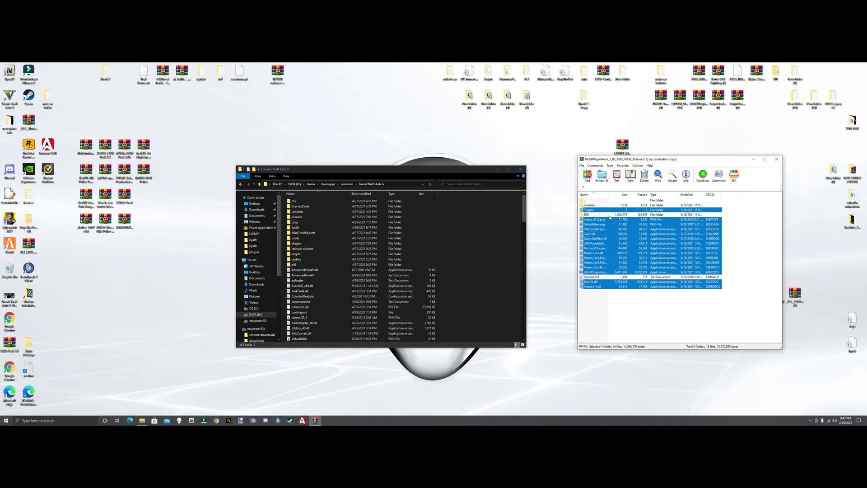
drag(627, 244, 488, 283)
click(424, 201)
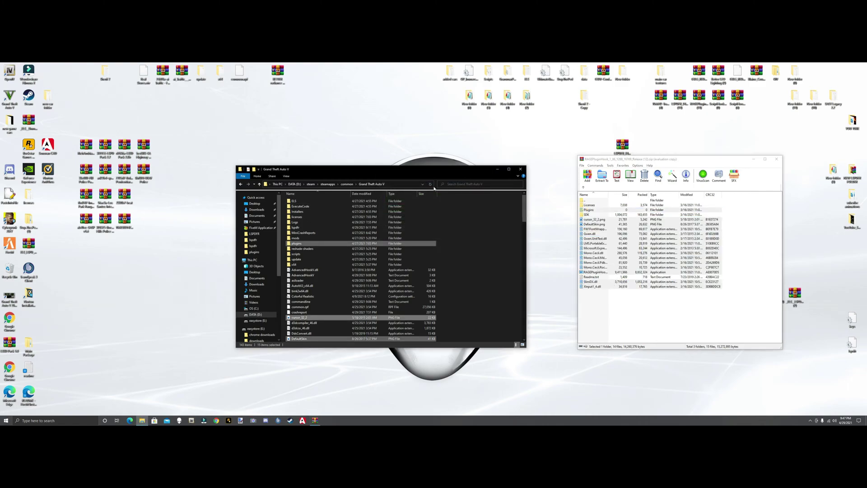
Refresh the game folder, close the RAGEPluginHook archive, and place its desktop icon beside the finished LSPDFR archive.
click(430, 184)
click(776, 159)
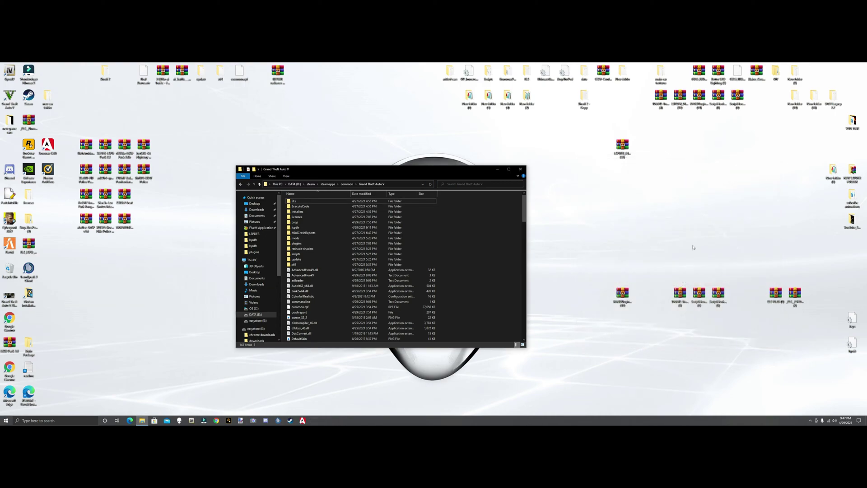
drag(623, 295, 643, 148)
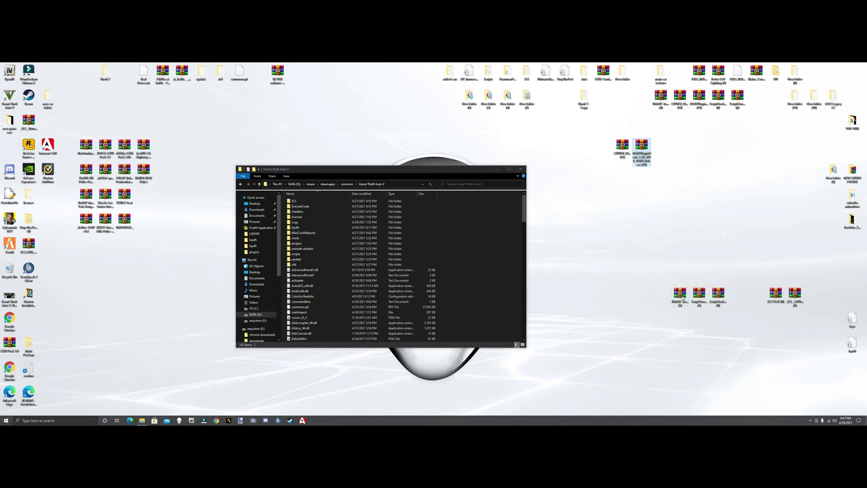
Extract ScriptHookV.dll and dinput8.dll from the bin folder of the ScriptHookV archive into the Grand Theft Auto V folder, replacing the existing files.
click(701, 299)
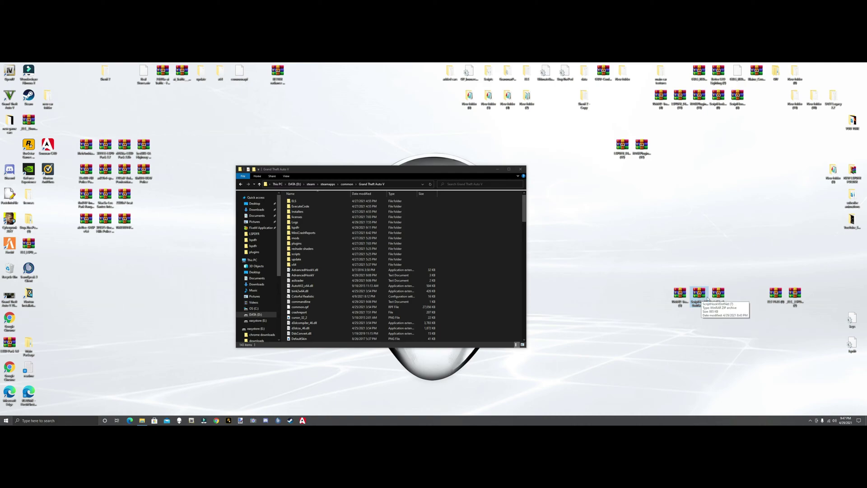
double_click(702, 300)
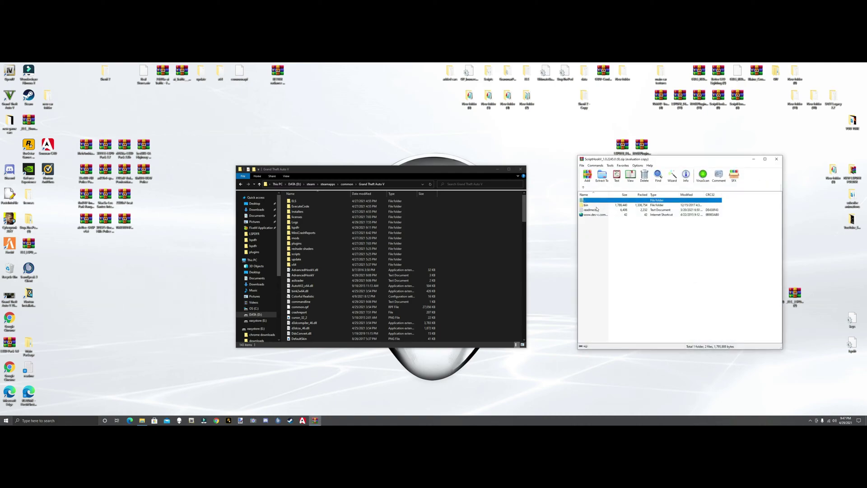
click(719, 235)
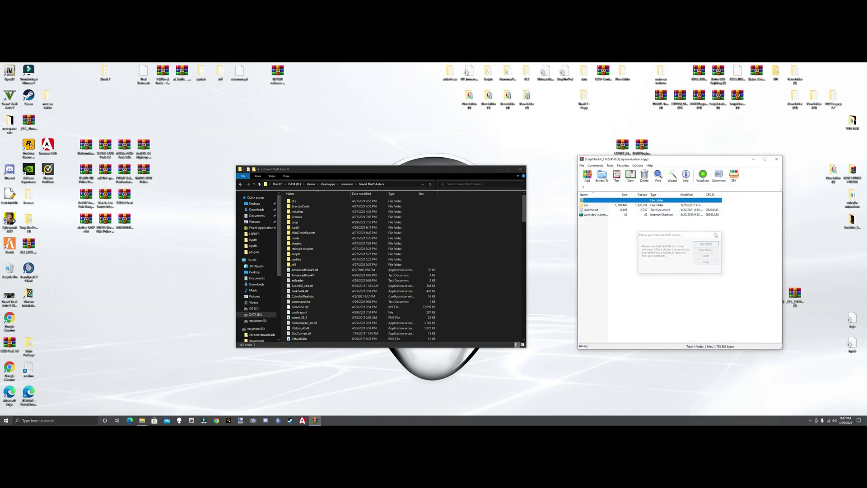
double_click(595, 206)
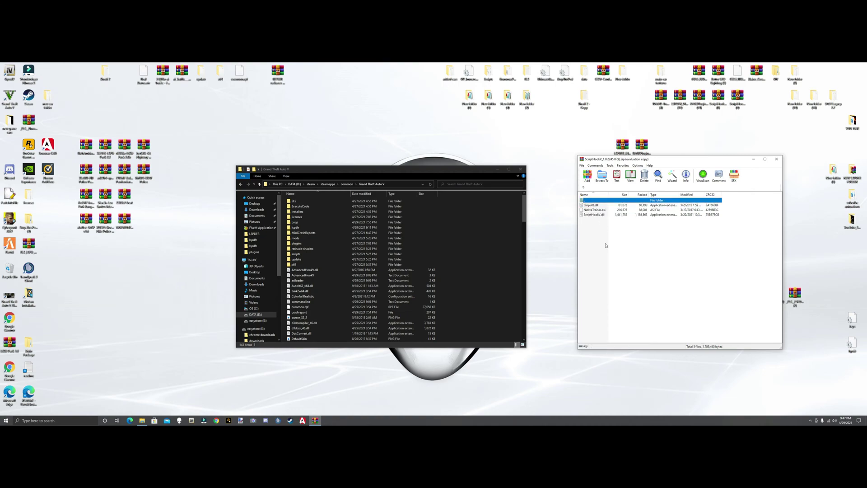
click(585, 220)
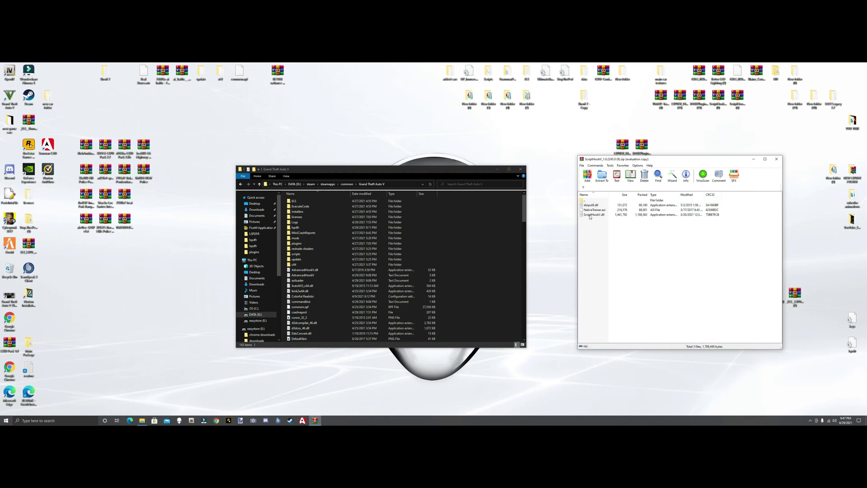
click(589, 216)
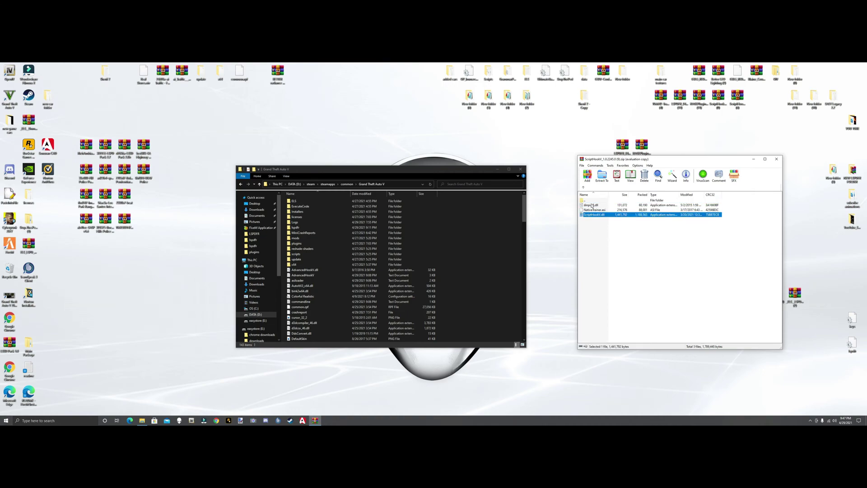
ctrl+click(591, 206)
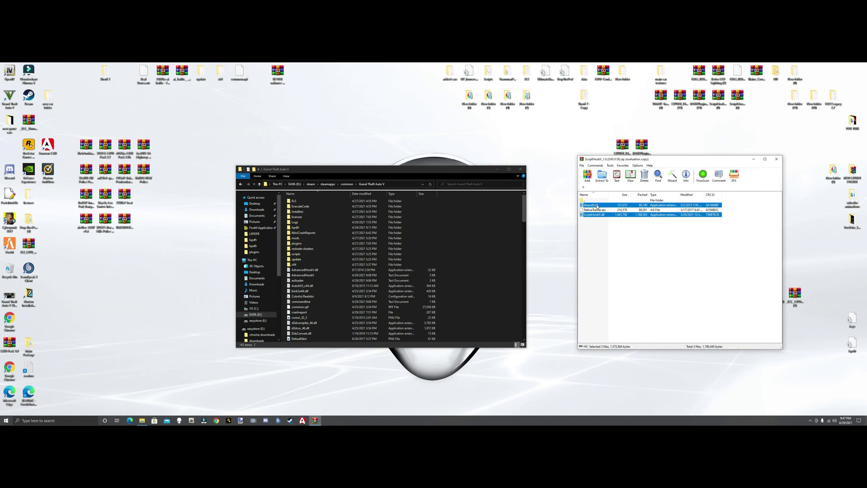
drag(596, 207, 501, 285)
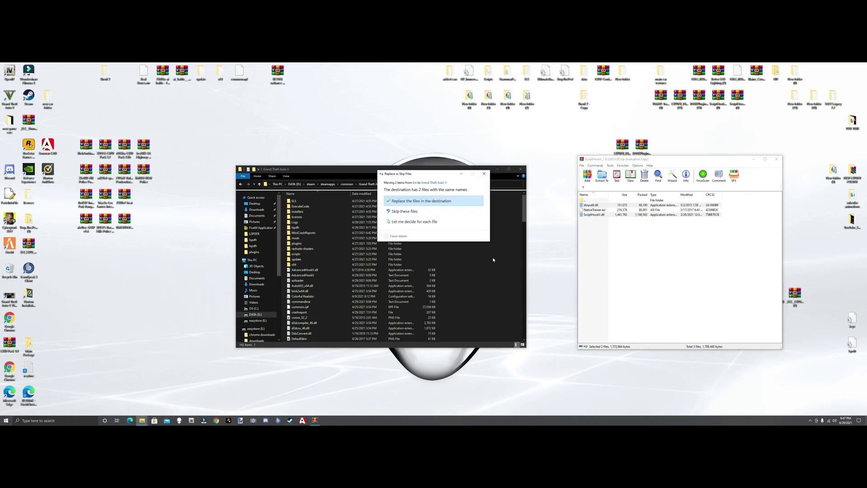
click(421, 201)
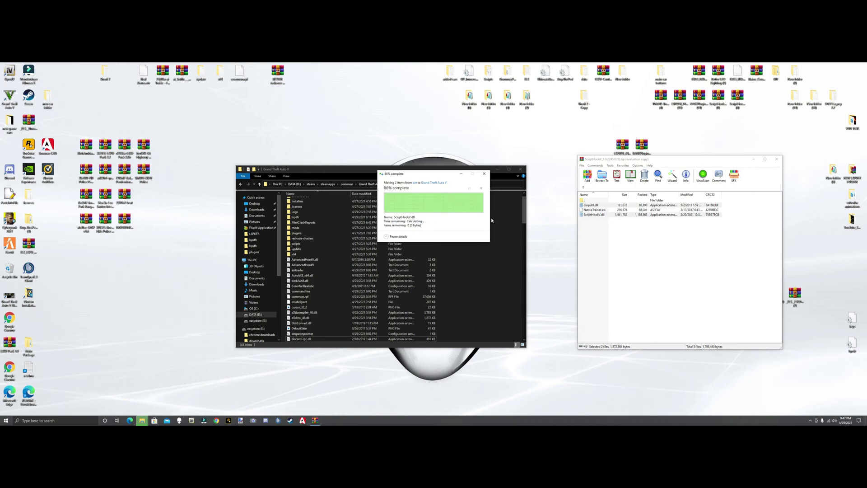
Close the ScriptHookV archive and add its desktop icon to the row of finished archives.
click(777, 158)
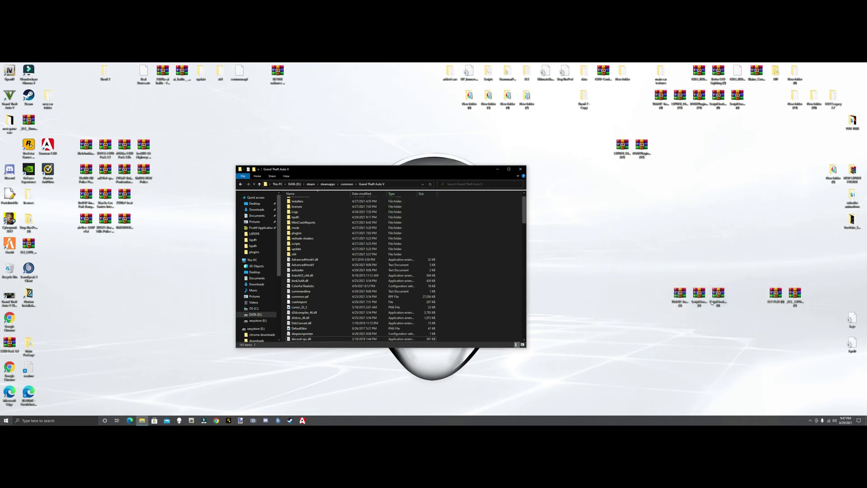
click(711, 297)
drag(711, 297, 665, 158)
Extract the ASI file and both DLL files from the ScriptHookVDotNet archive into the Grand Theft Auto V folder, replacing the existing files.
double_click(703, 298)
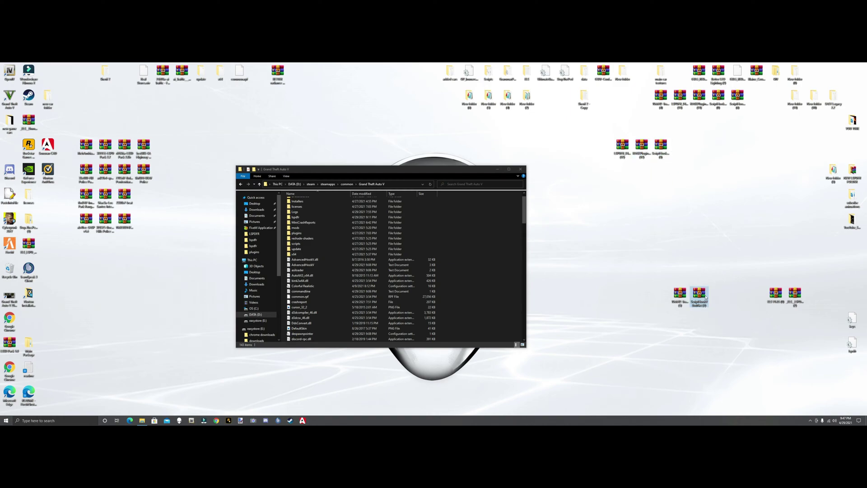
click(531, 161)
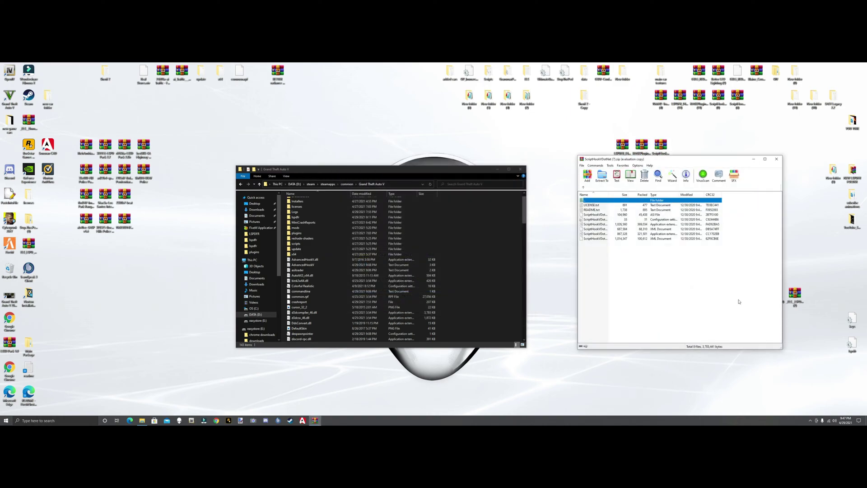
click(602, 234)
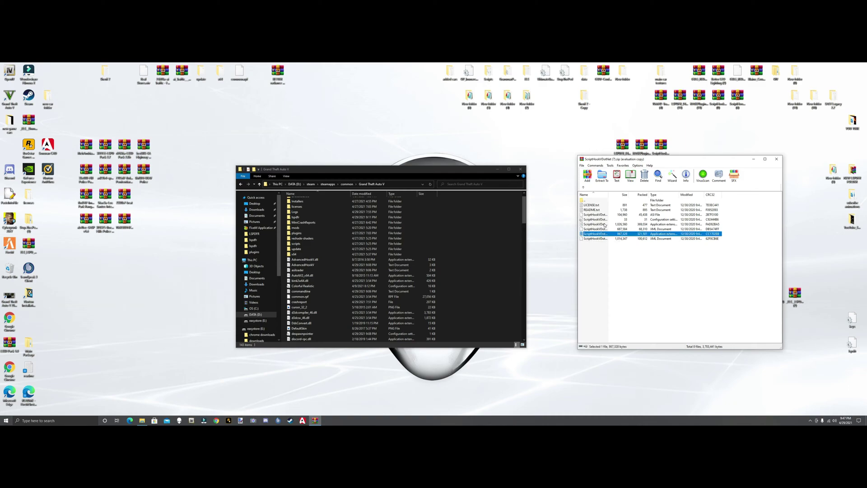
ctrl+click(603, 224)
ctrl+click(610, 215)
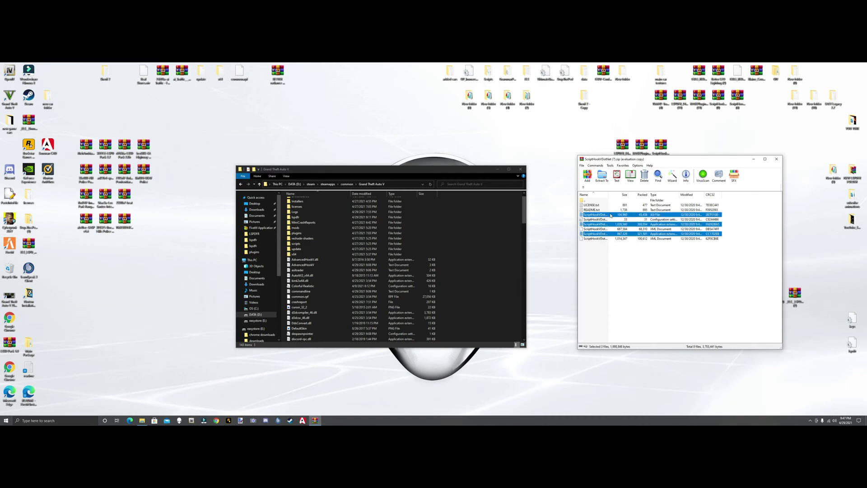
drag(498, 279, 501, 273)
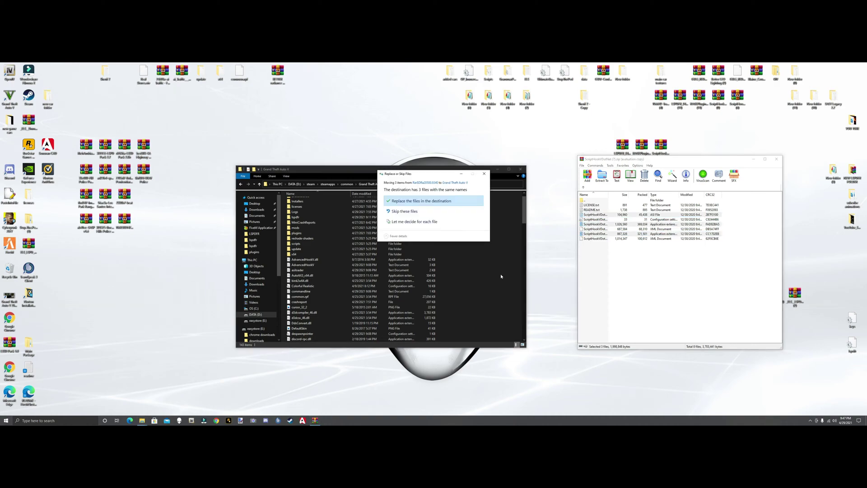
click(425, 198)
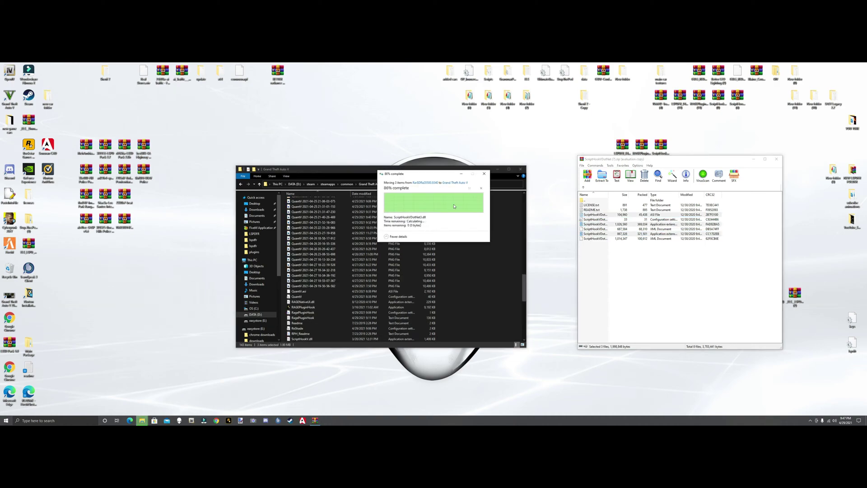
Close the ScriptHookVDotNet archive and add it to the finished row, and open the trainer archive, dismissing the licence reminder.
click(777, 159)
drag(700, 295, 681, 146)
double_click(687, 298)
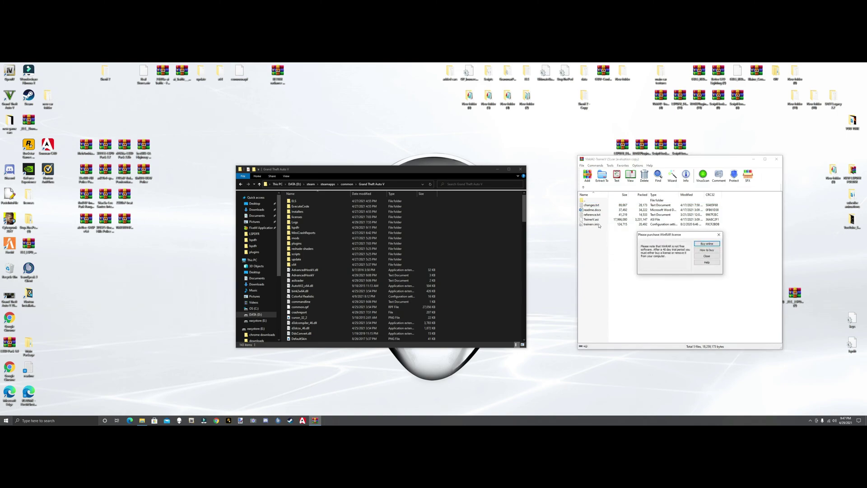
click(718, 234)
Extract the trainer's ASI file and its INI configuration file into the Grand Theft Auto V folder, replacing the existing files.
drag(597, 220, 595, 231)
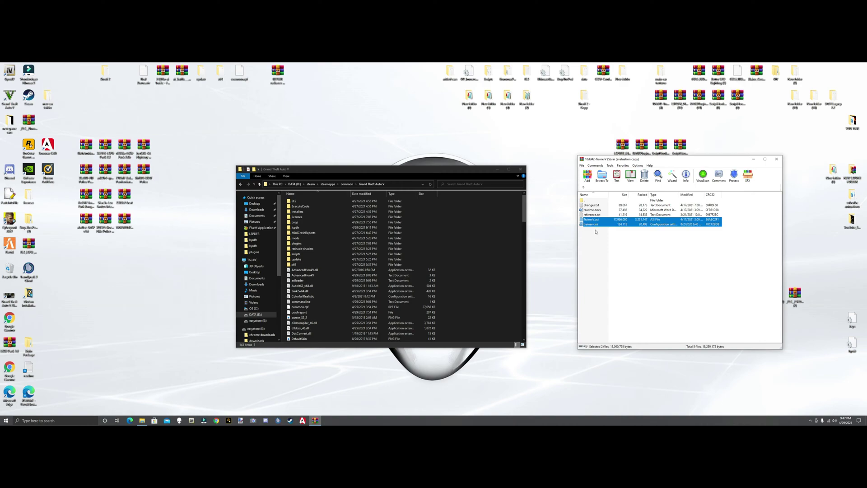
drag(719, 263, 503, 286)
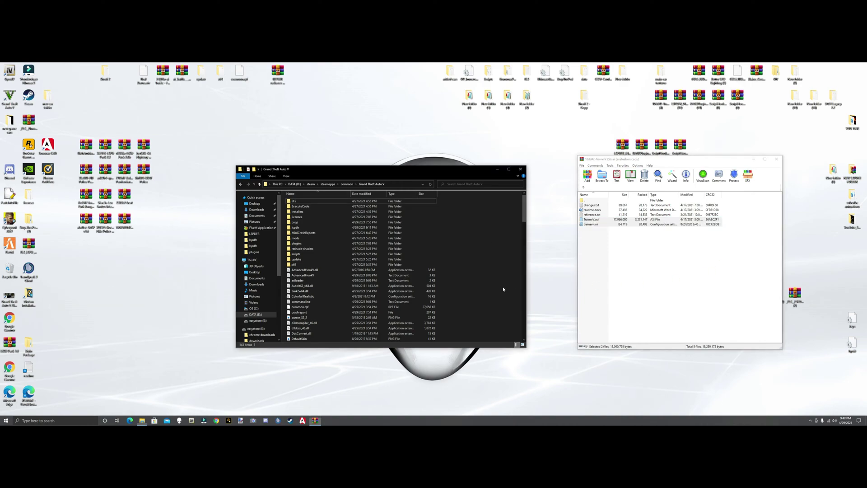
click(436, 201)
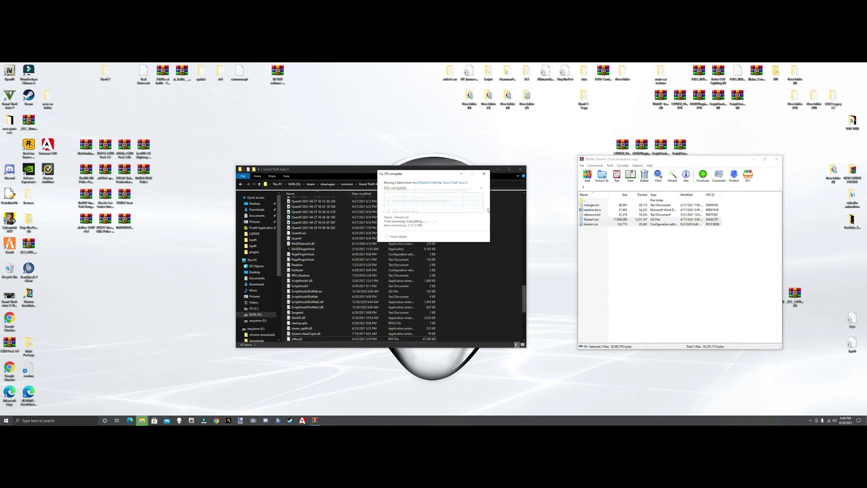
Close the trainer archive and add it to the row of finished archives, keeping the two remaining archives side by side.
click(776, 159)
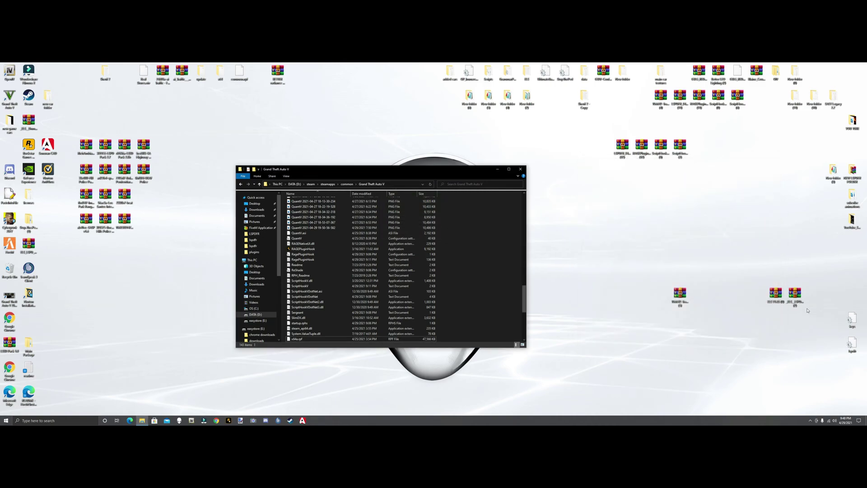
drag(680, 296, 699, 150)
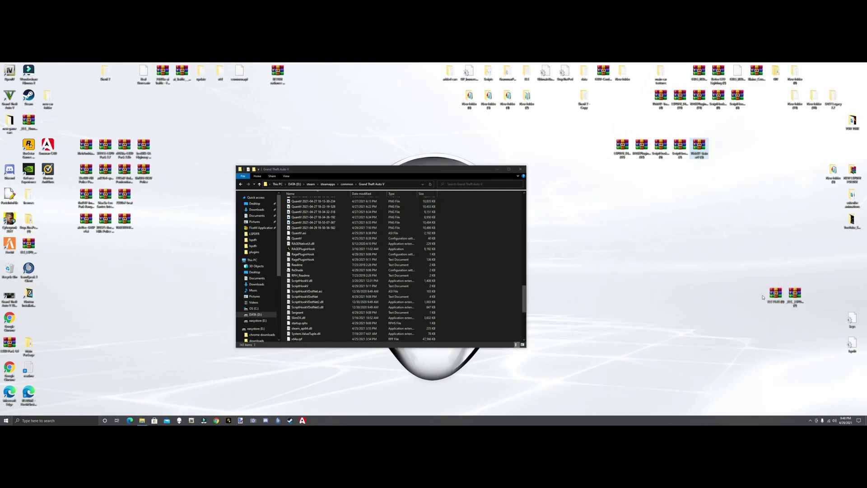
drag(775, 292, 740, 294)
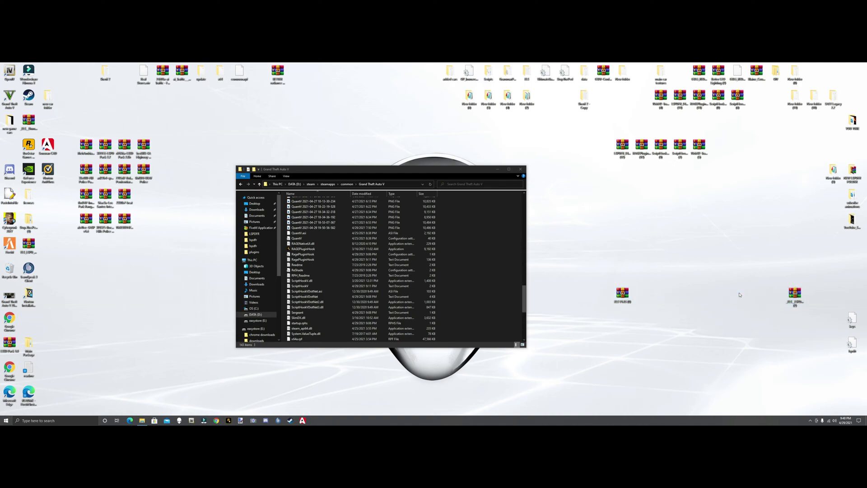
drag(623, 293, 776, 295)
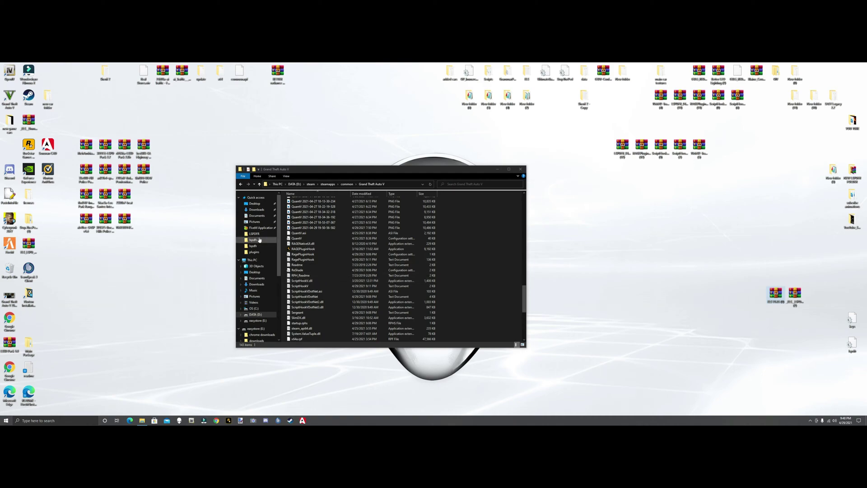
Open the lspdfr folder inside the Grand Theft Auto V folder.
drag(524, 298, 523, 203)
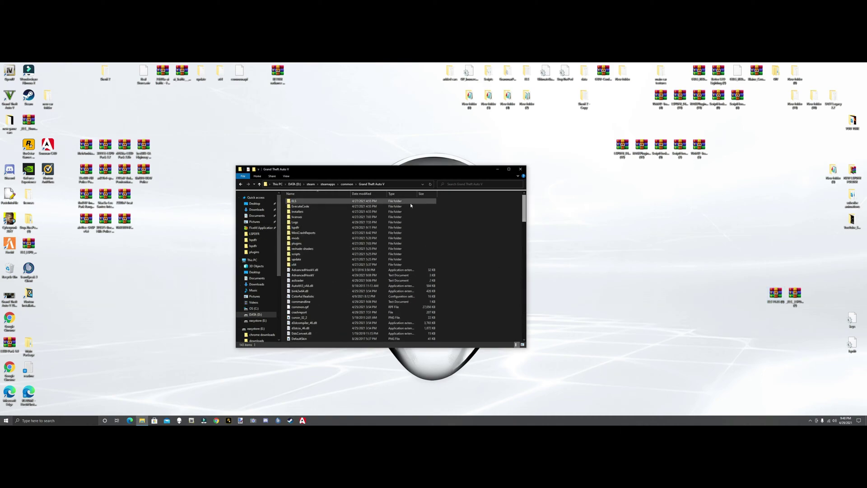
double_click(300, 228)
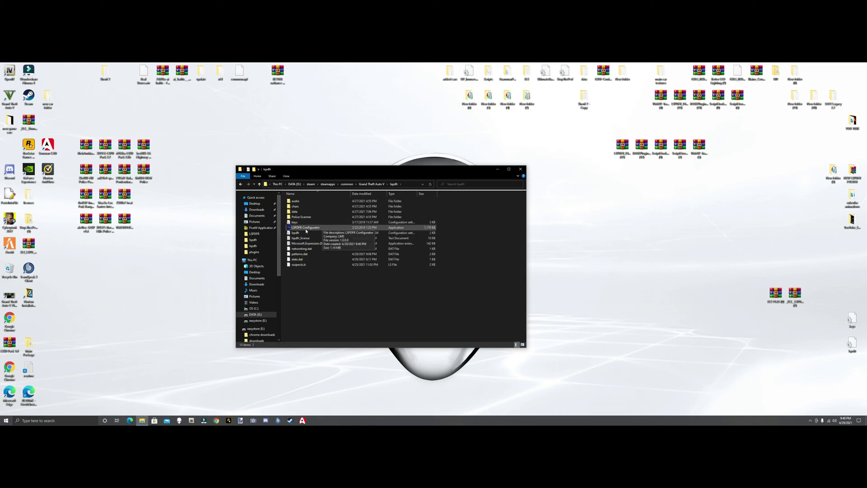
Run the LSPDFR Configurator, accept the RAGE Plugin Hook licence, apply the recommended settings automatically and finish the setup.
double_click(316, 228)
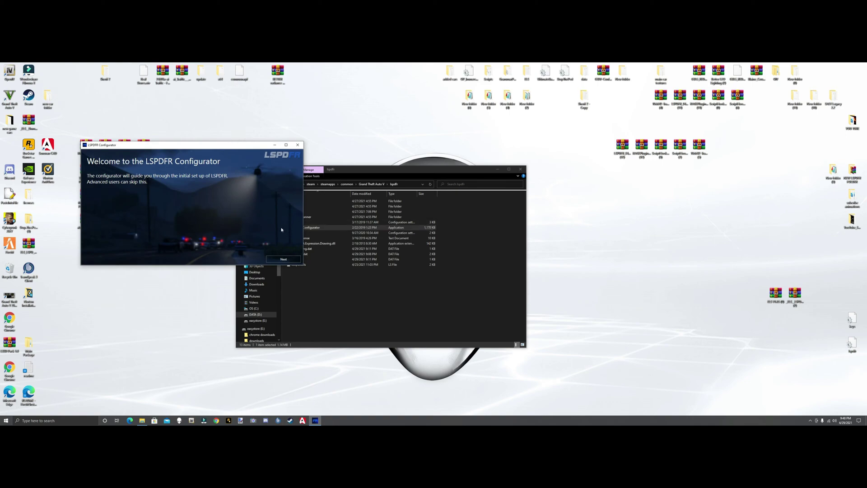
click(283, 259)
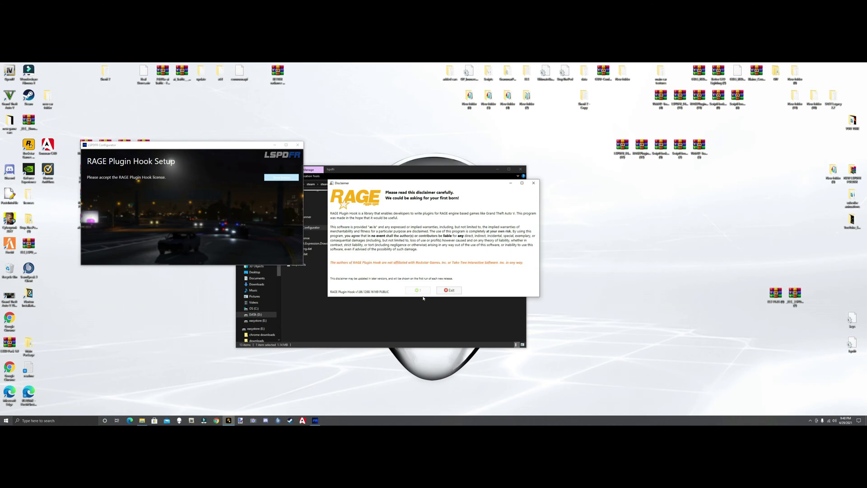
click(409, 291)
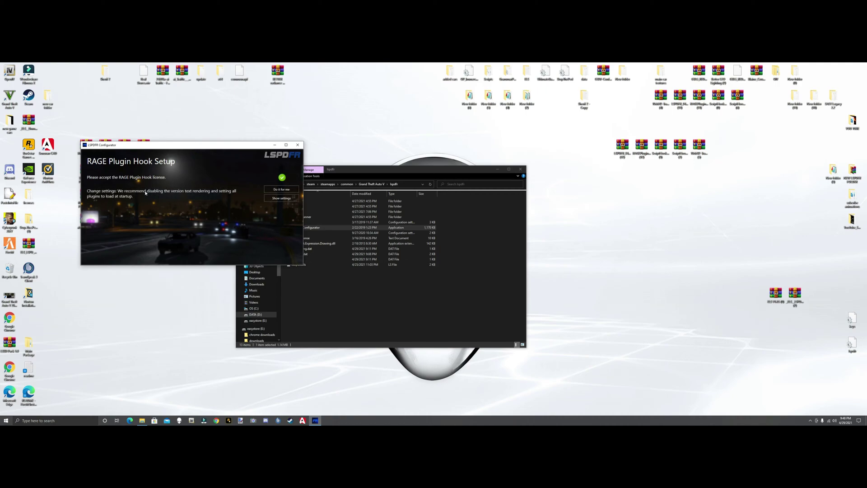
click(281, 189)
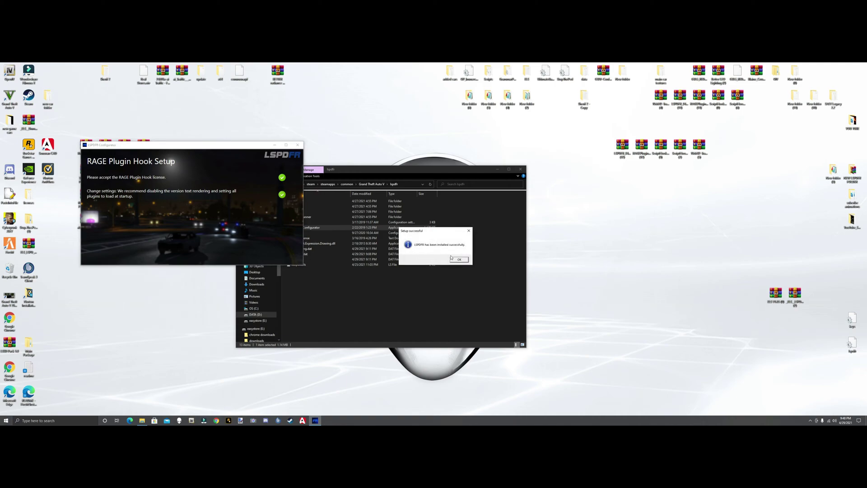
click(459, 259)
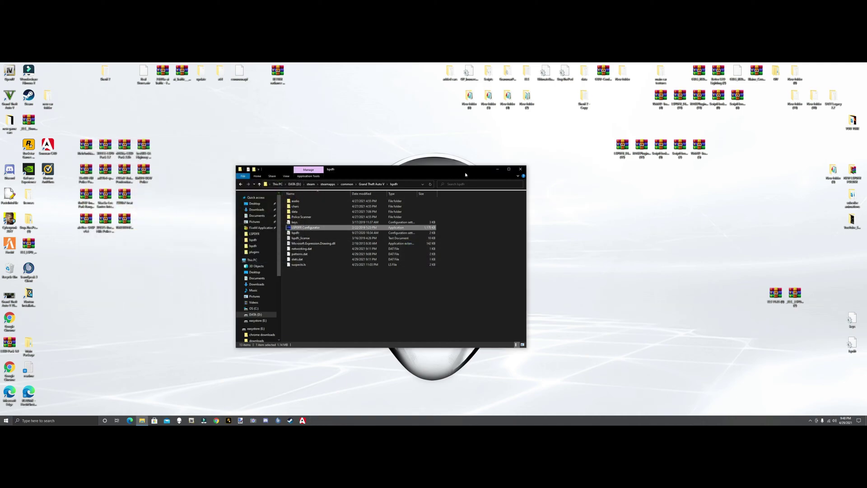
Leave the lspdfr folder and return to the Grand Theft Auto V folder.
drag(454, 175, 441, 175)
click(479, 251)
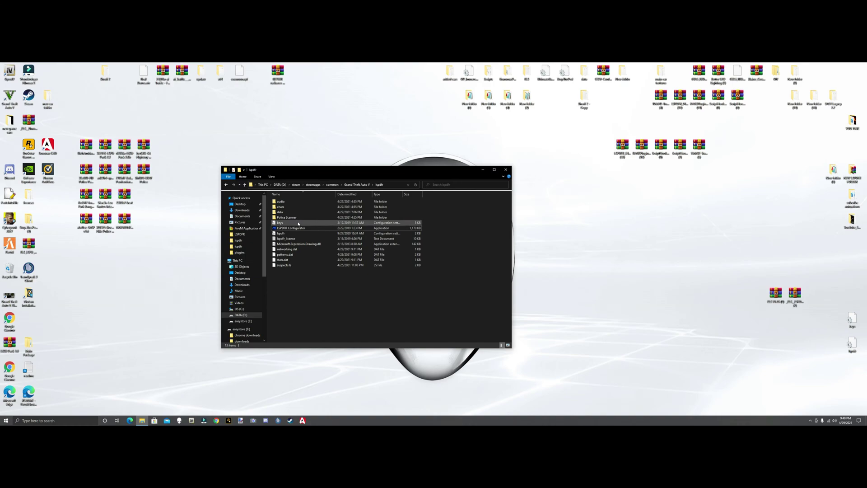
click(225, 185)
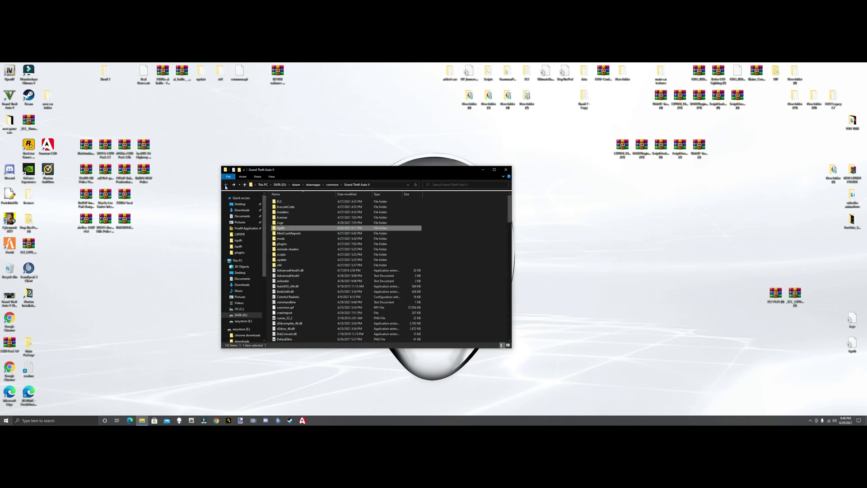
click(225, 185)
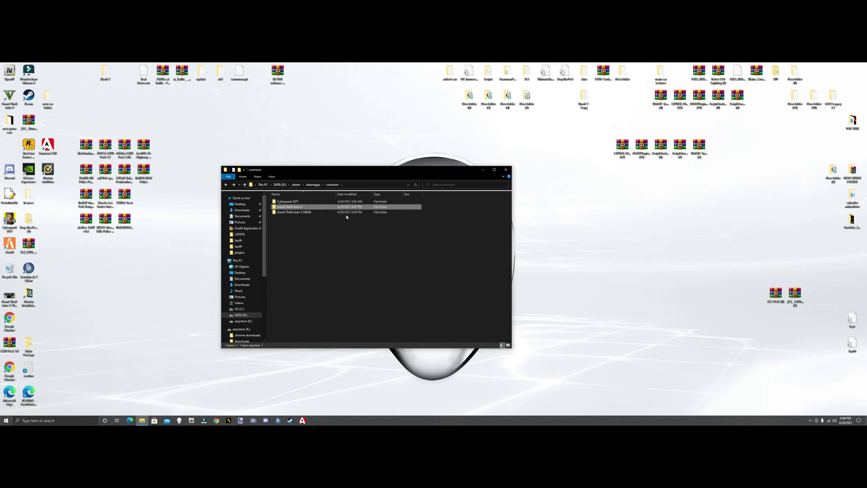
click(292, 207)
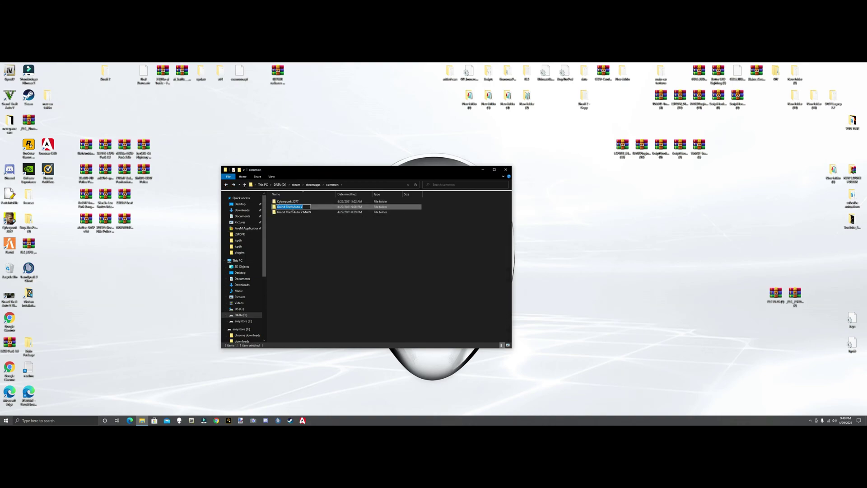
click(346, 241)
click(307, 207)
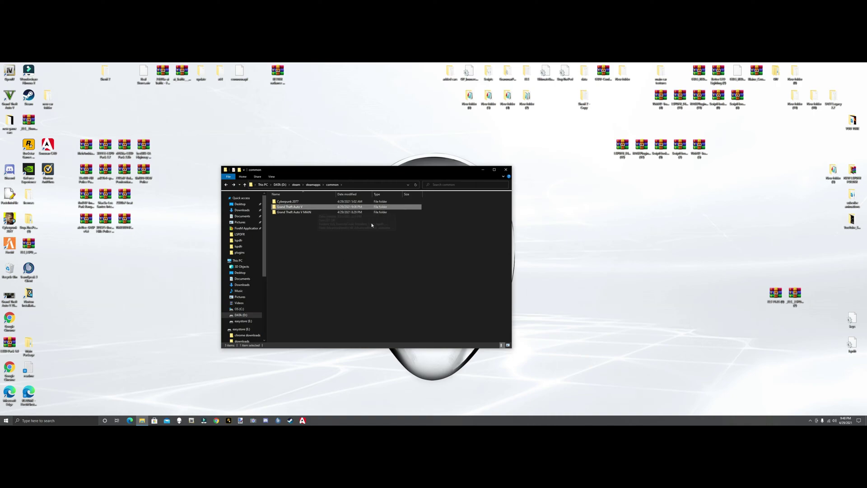
double_click(310, 207)
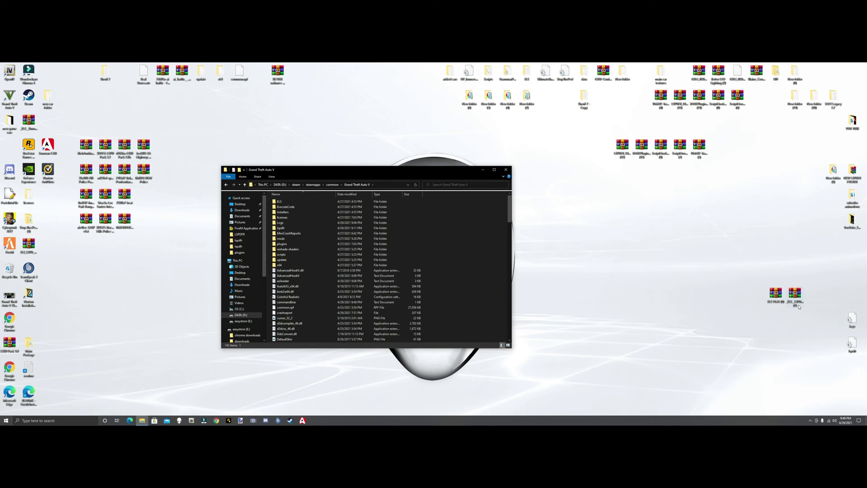
Open the ELS archive, dismiss the licence reminder, and go to the Grand Theft Auto V folder inside its installation folder.
double_click(783, 297)
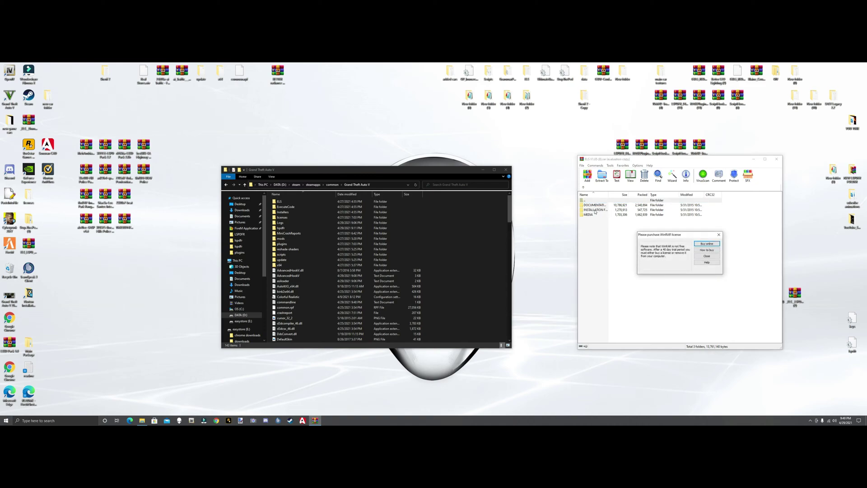
click(719, 235)
click(594, 205)
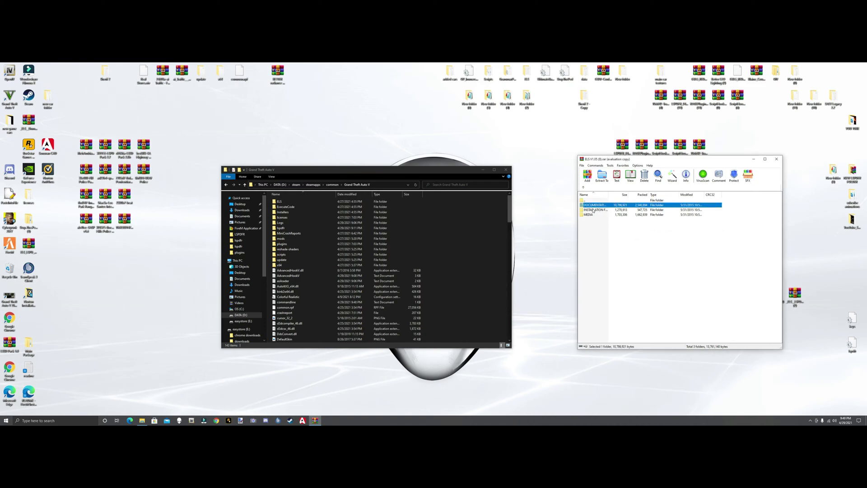
click(595, 209)
double_click(595, 209)
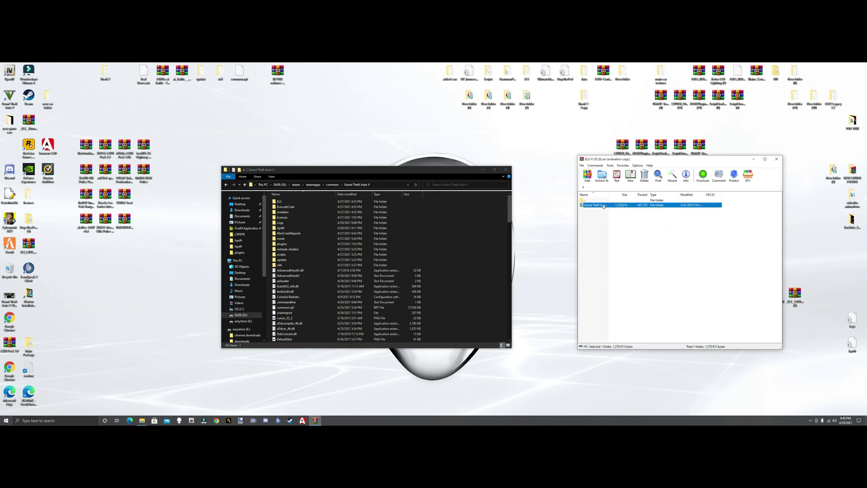
double_click(629, 205)
click(620, 240)
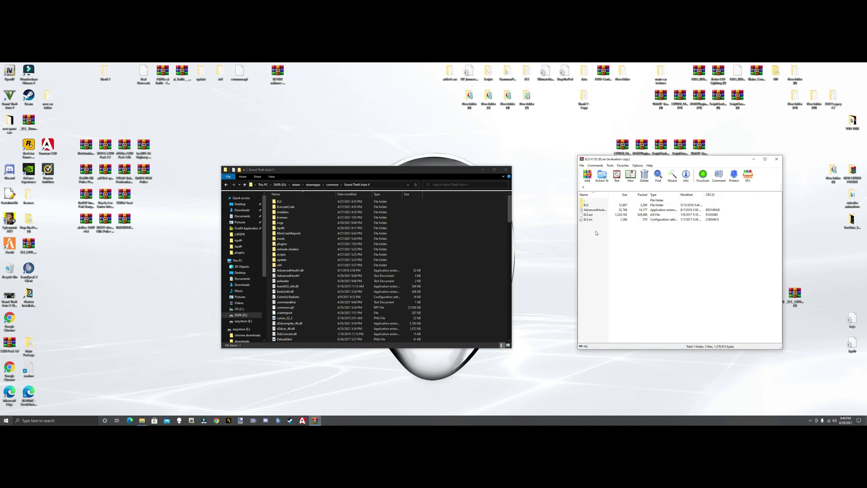
Extract the ELS folder, the AdvancedHook file, ELS.asi and ELS.ini into the Grand Theft Auto V game folder.
drag(594, 231, 592, 205)
drag(710, 231, 484, 286)
click(458, 204)
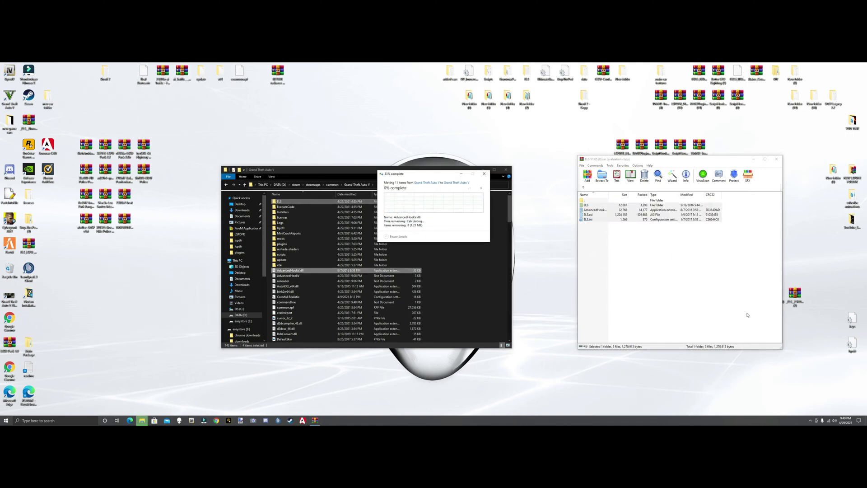
Close the ELS archive, add it to the row of finished archives, and close the game folder window.
click(776, 159)
drag(809, 283, 718, 147)
click(776, 294)
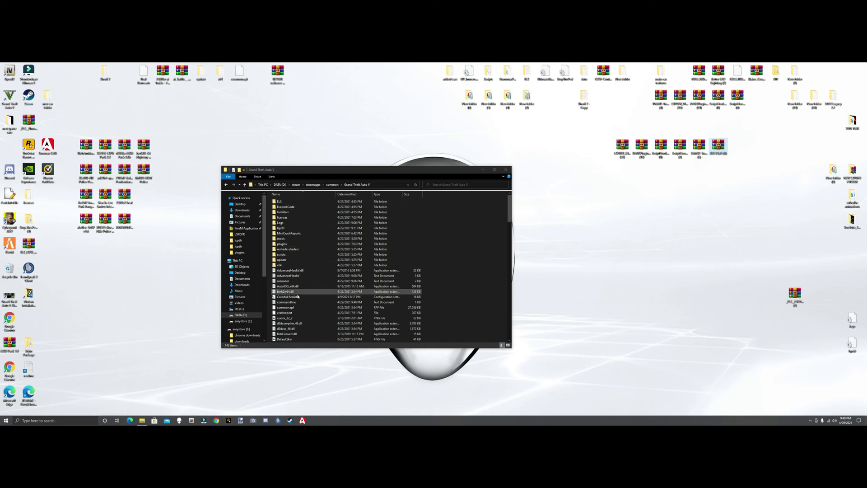
click(506, 171)
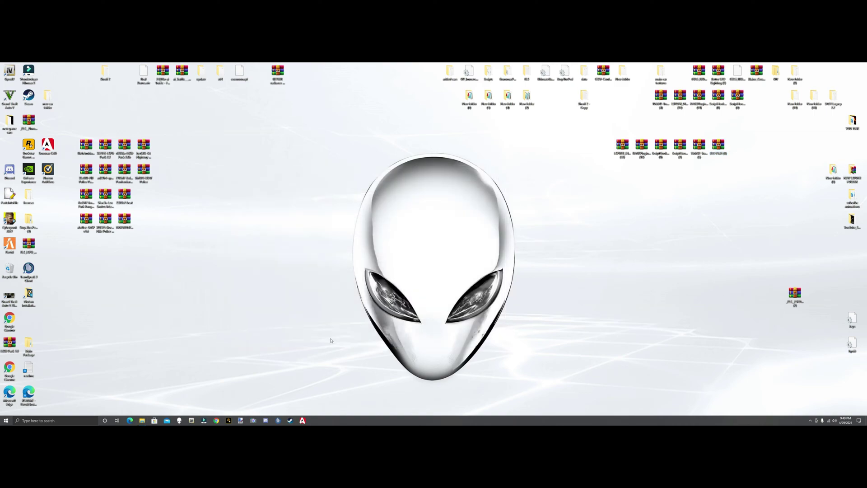
Switch to Chrome, search for openiv, view the OpenIV 4.0 download on the official site, and close the browser.
click(217, 421)
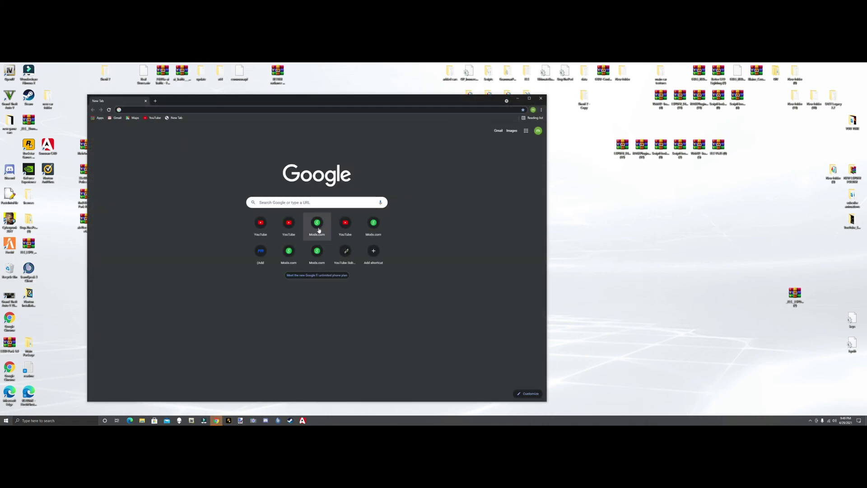
click(313, 203)
click(279, 276)
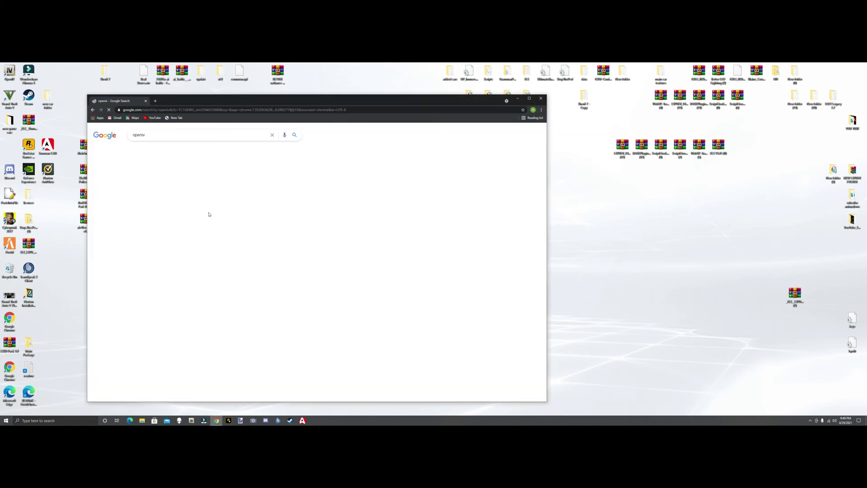
click(180, 181)
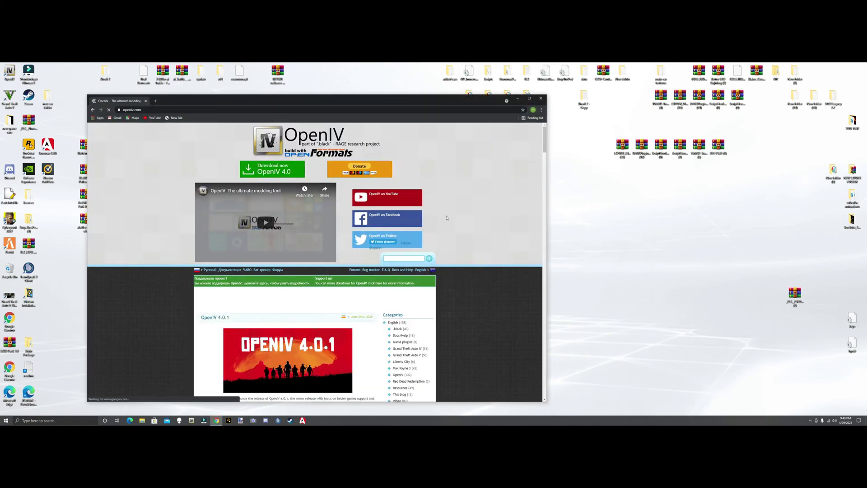
click(285, 170)
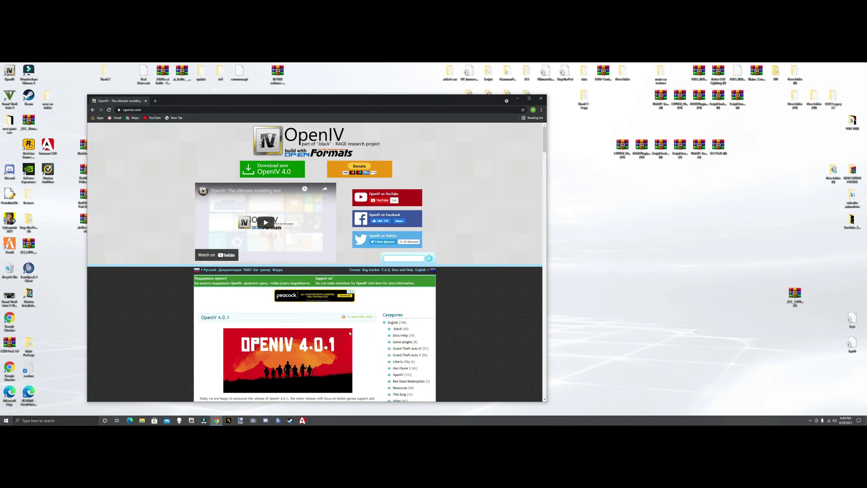
click(541, 98)
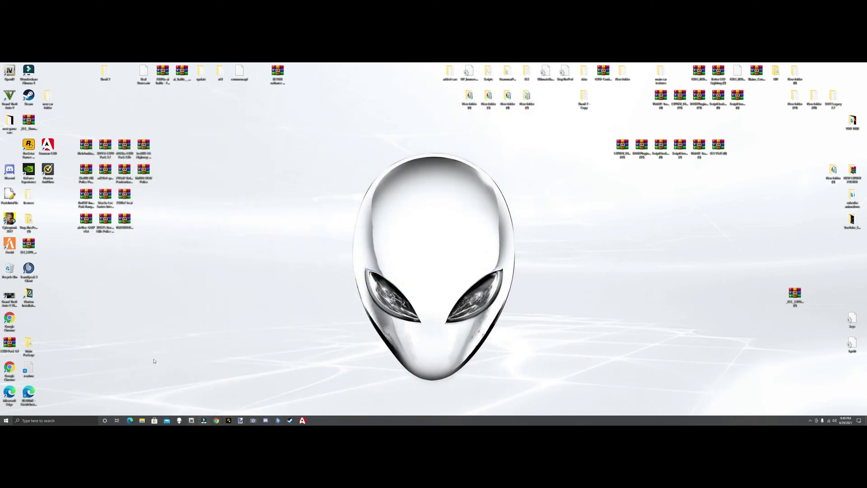
Relocate the OpenIV shortcut on the desktop, then launch OpenIV for the Windows version of Grand Theft Auto V with edit mode enabled.
drag(10, 72, 30, 320)
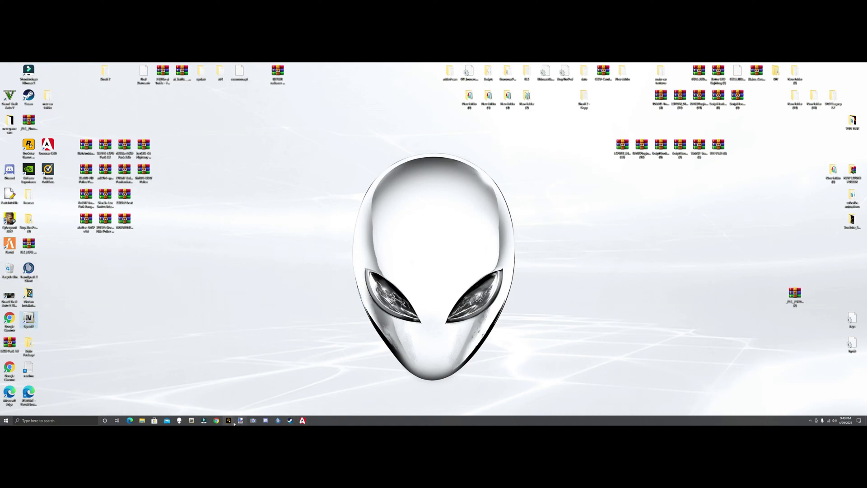
click(194, 421)
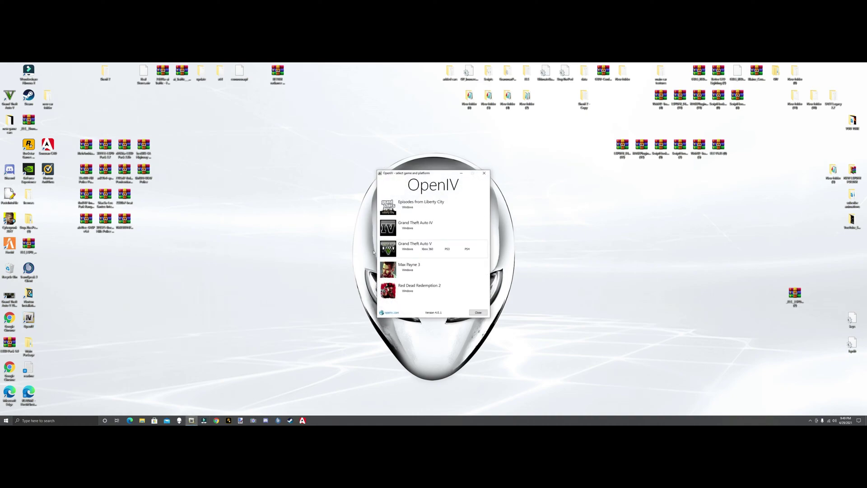
click(408, 250)
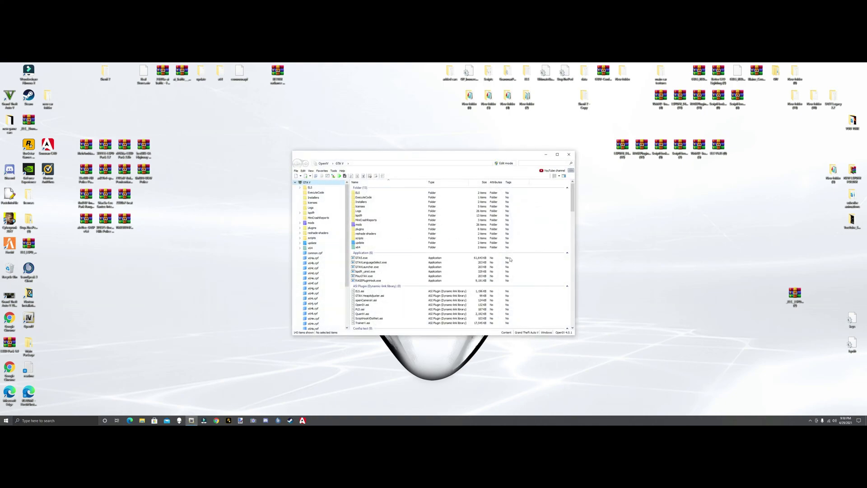
click(514, 163)
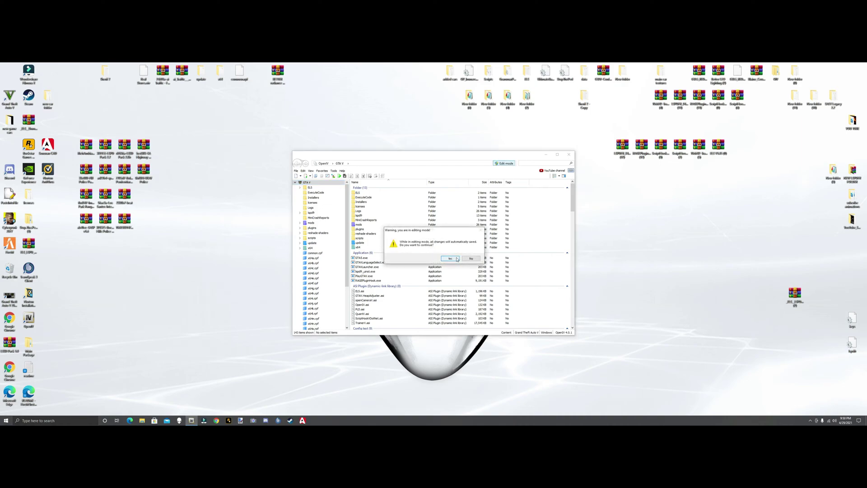
click(456, 259)
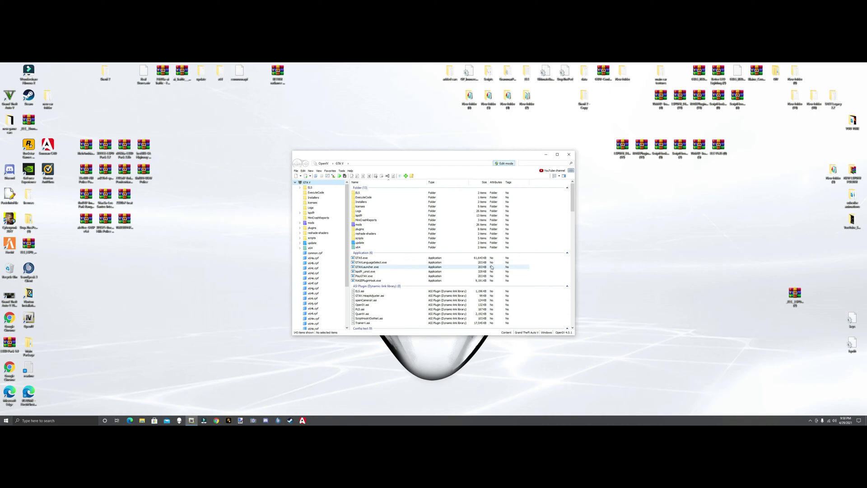
Go to the dlcpacks folder under mods/update/x64.
double_click(361, 225)
double_click(361, 193)
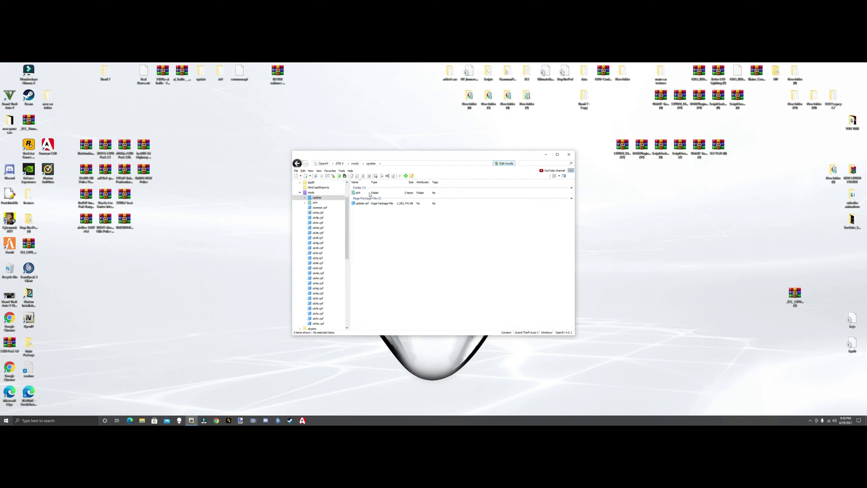
double_click(359, 193)
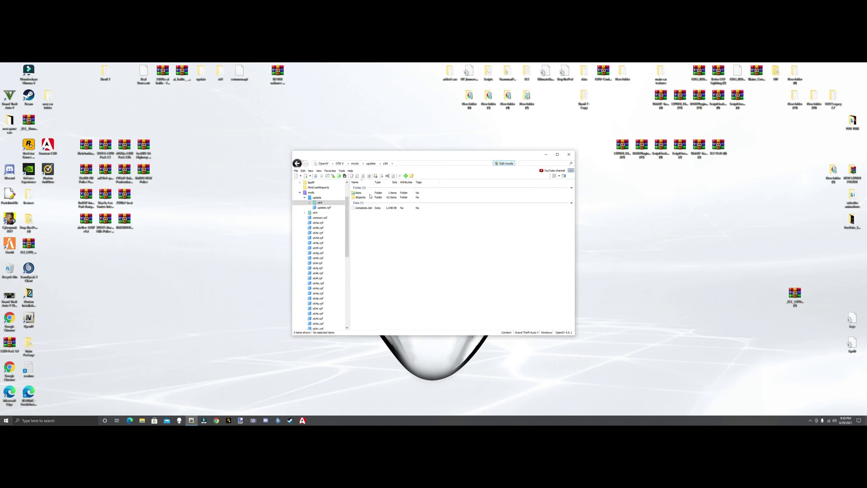
double_click(361, 197)
scroll(456, 253, down, 10)
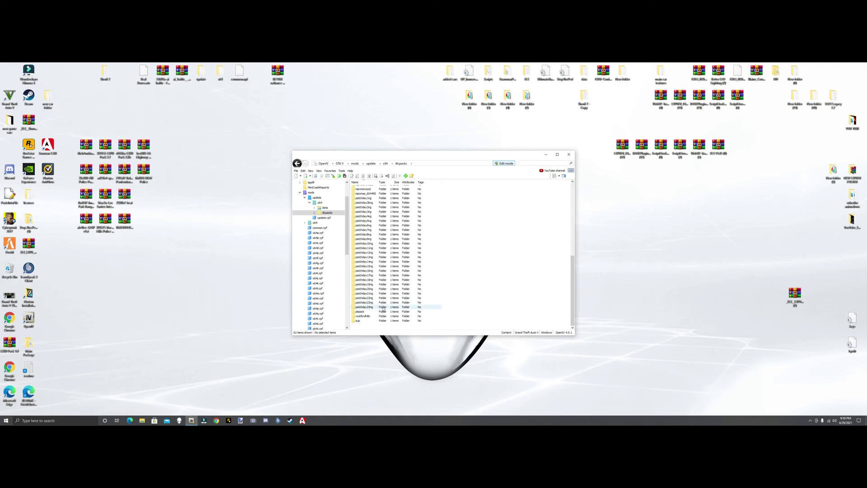
Open dlc.rpf inside patchday24ng and go to its x64/levels/gta5 folder.
click(370, 308)
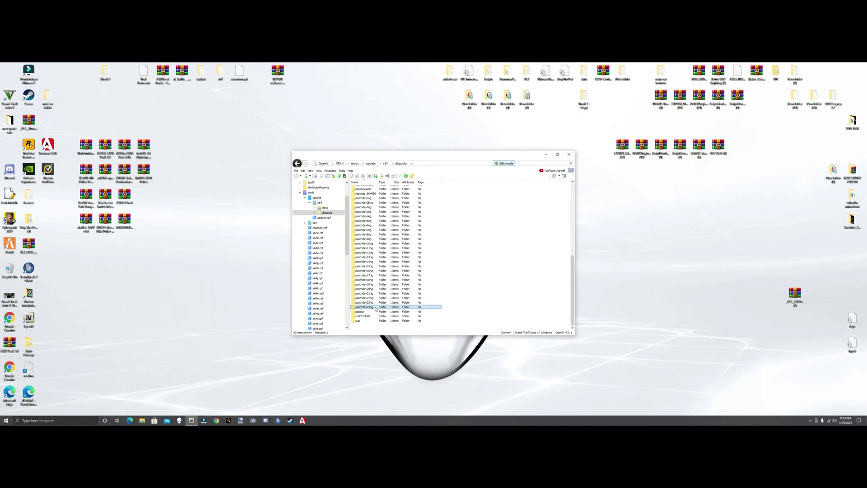
double_click(375, 308)
double_click(361, 193)
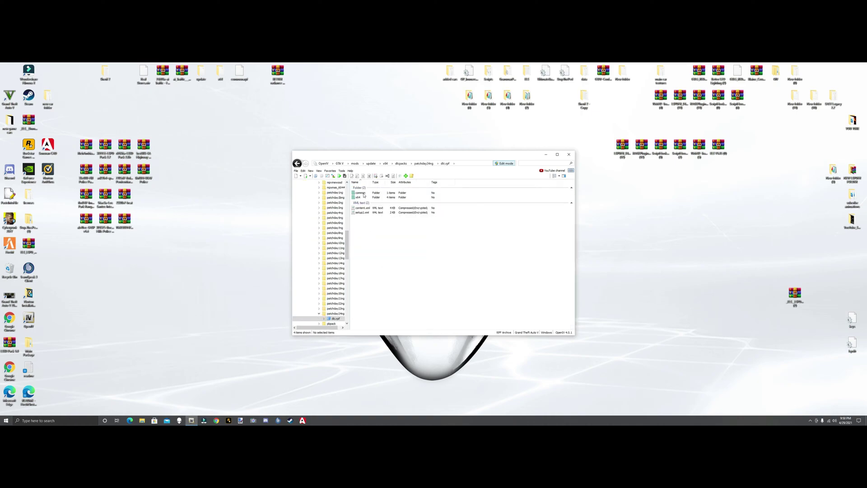
double_click(367, 197)
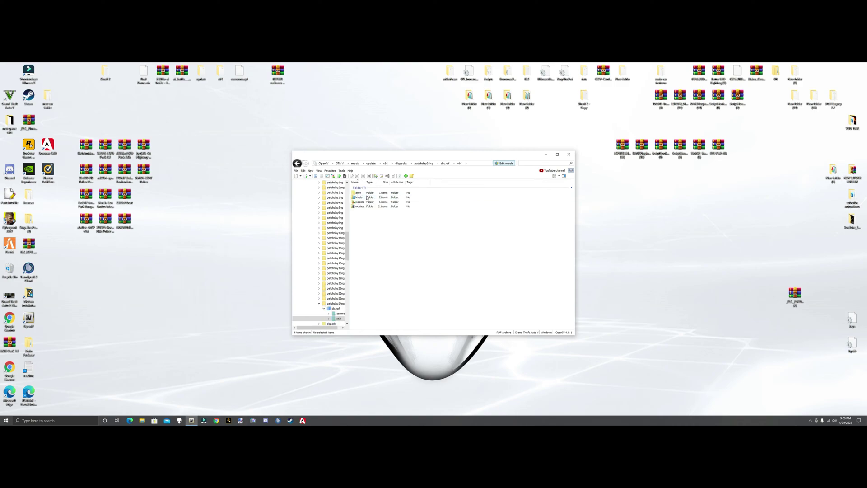
double_click(367, 198)
double_click(367, 194)
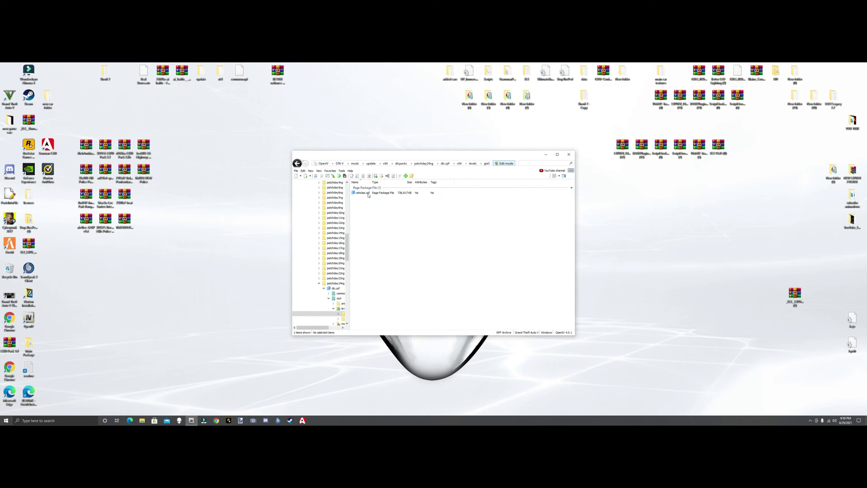
Open vehicles.rpf in the gta5 folder and add it to the favorites.
double_click(363, 193)
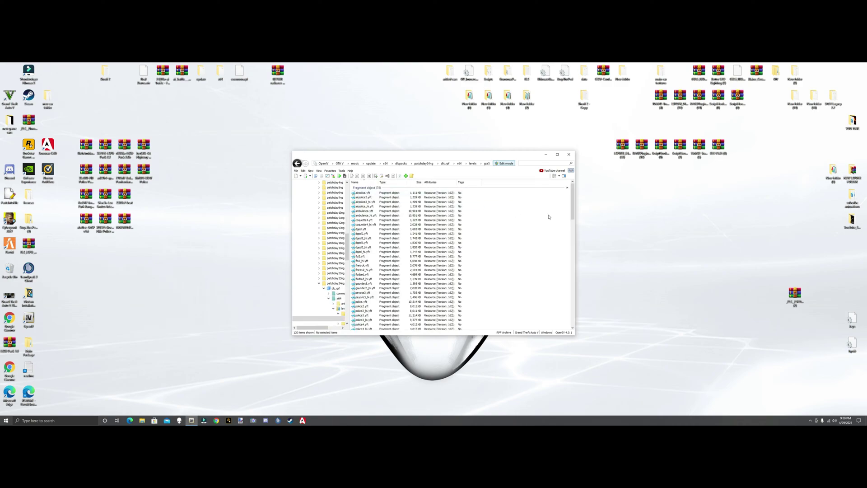
click(330, 171)
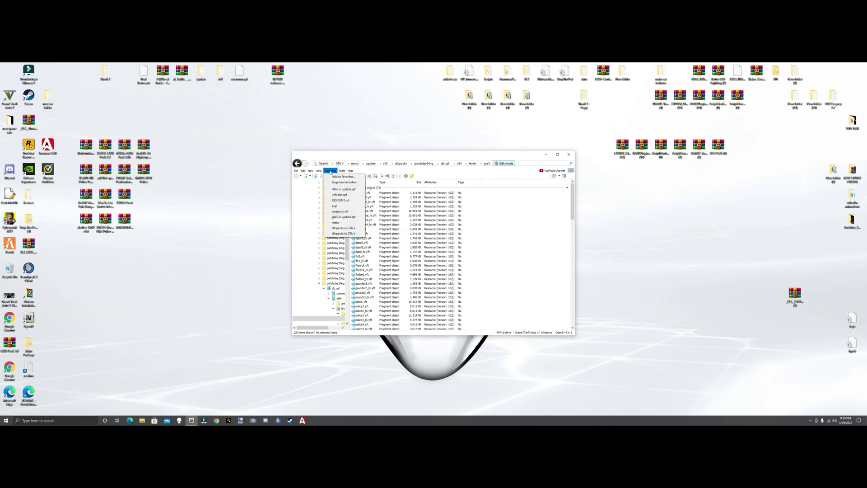
click(343, 176)
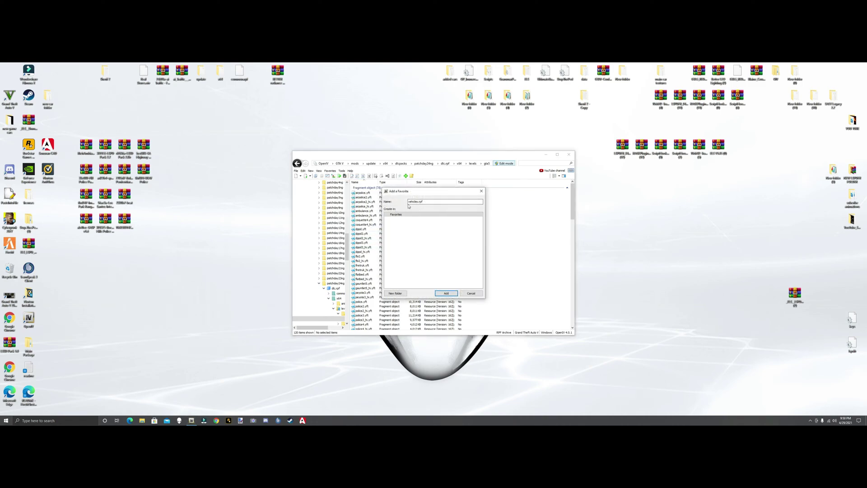
click(446, 293)
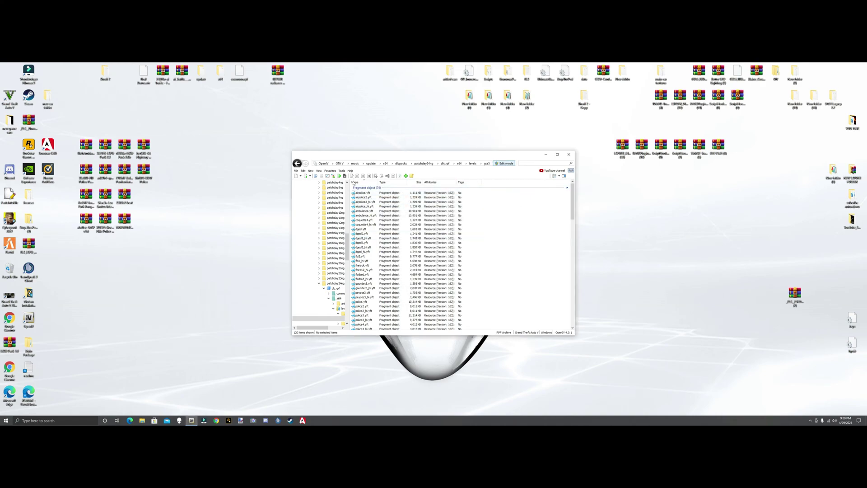
Go up to the mods folder and return to vehicles.rpf through its saved favorite.
click(355, 163)
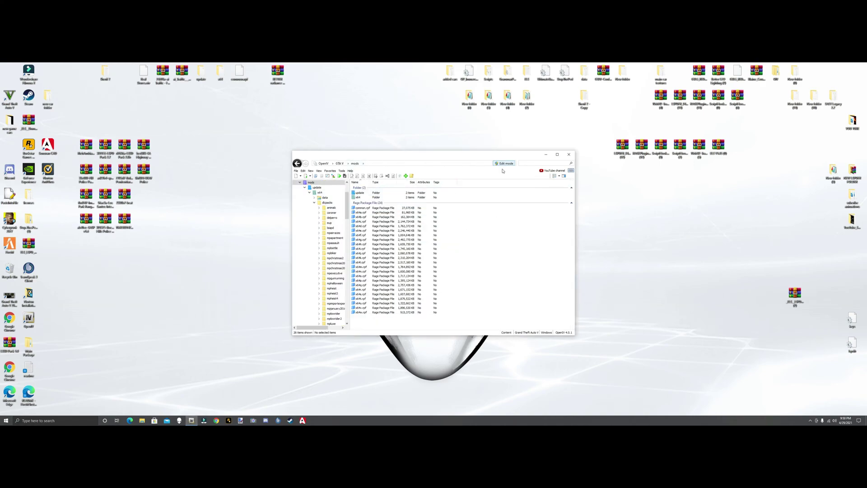
click(330, 170)
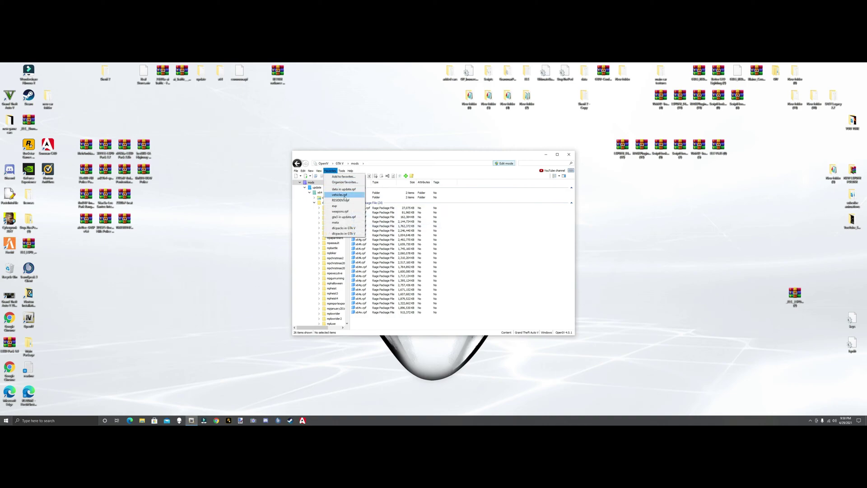
click(344, 193)
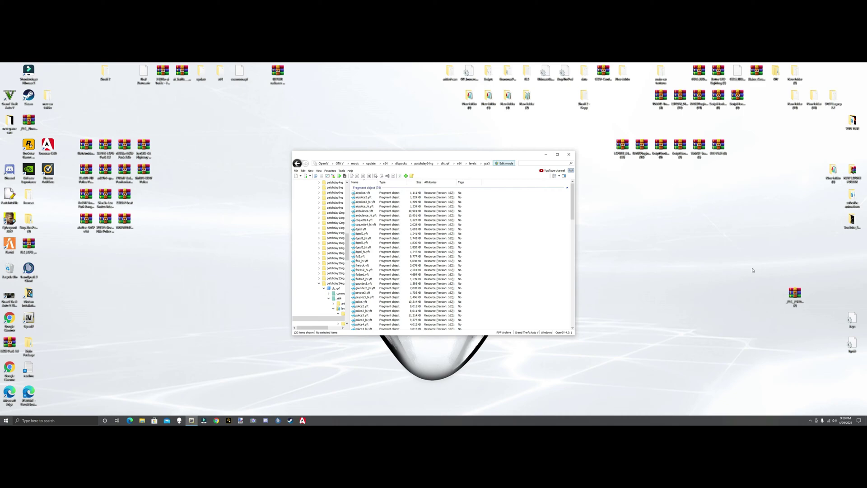
Move the OpenIV window aside and open the main folder inside the ELS LSPD Legacy Pack archive from the desktop.
drag(523, 158, 463, 152)
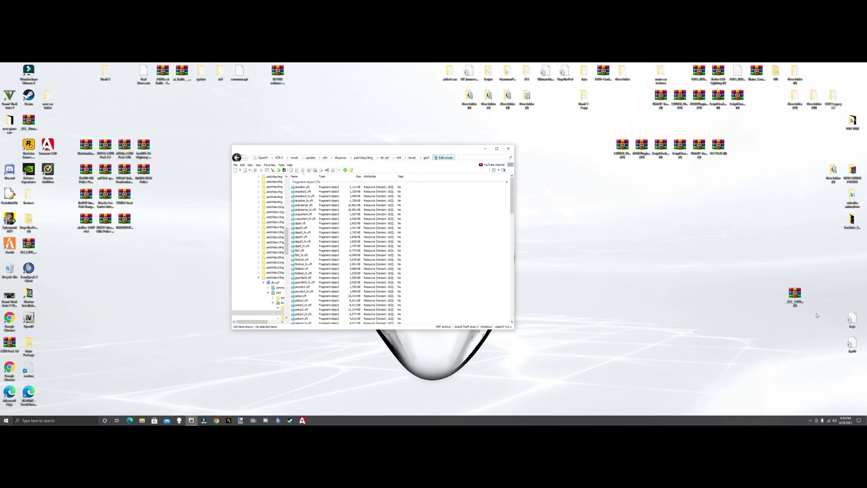
double_click(795, 296)
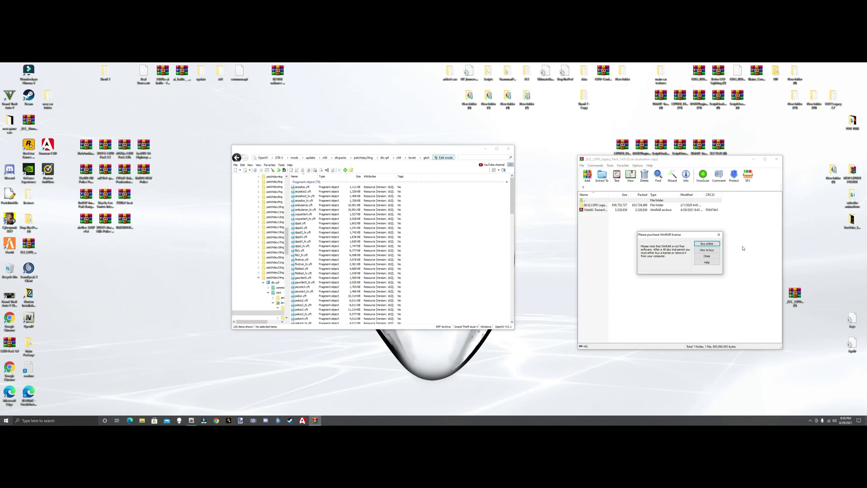
click(718, 235)
double_click(591, 204)
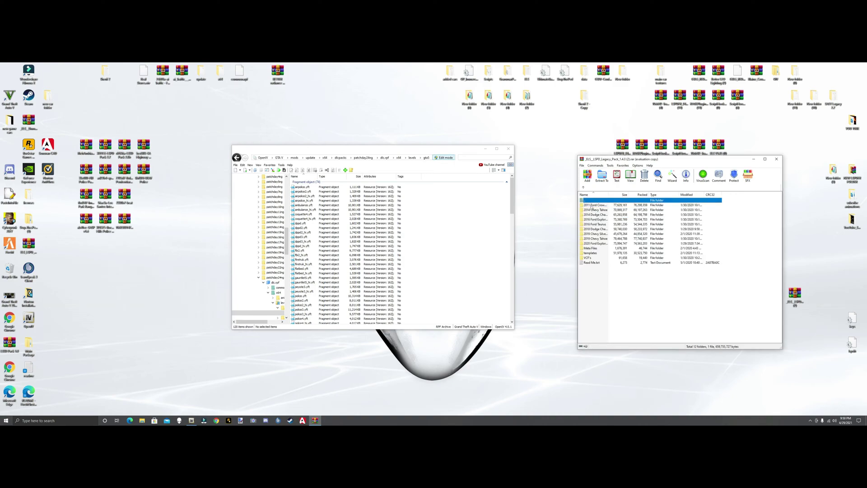
Copy police.yft, police.ytd and police_hi.yft from the pack's 2011 Ford Crown Victoria folder into vehicles.rpf.
click(592, 205)
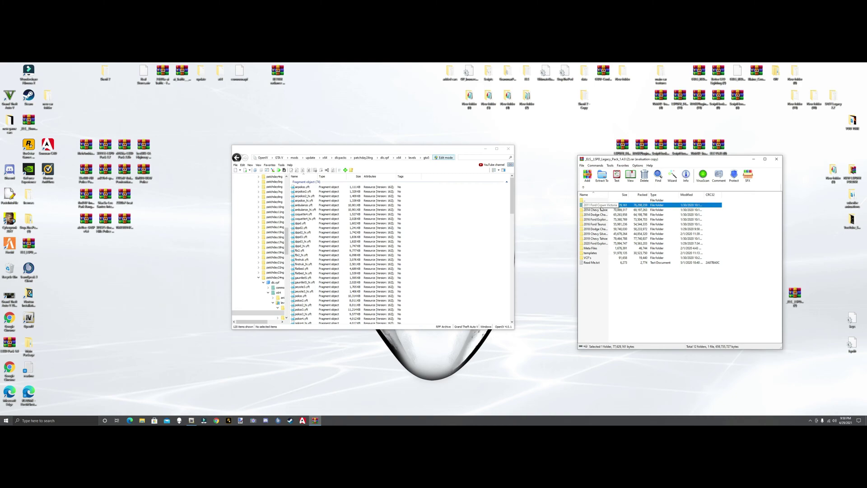
double_click(601, 206)
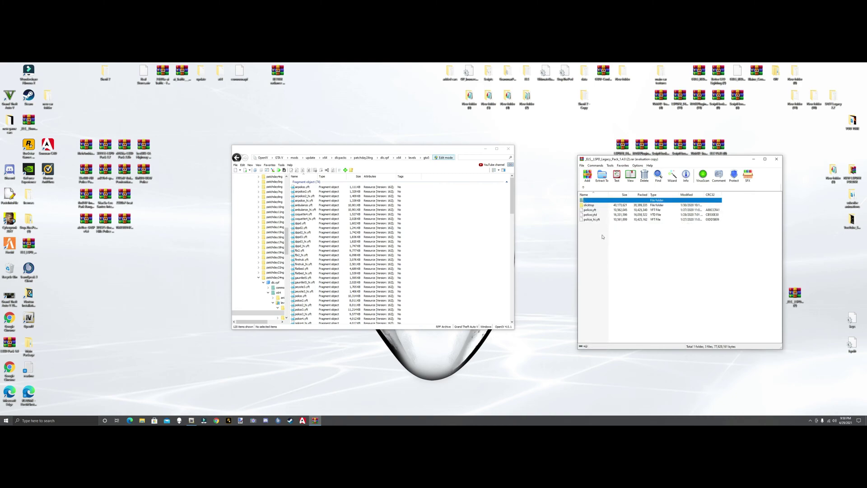
drag(602, 236, 601, 217)
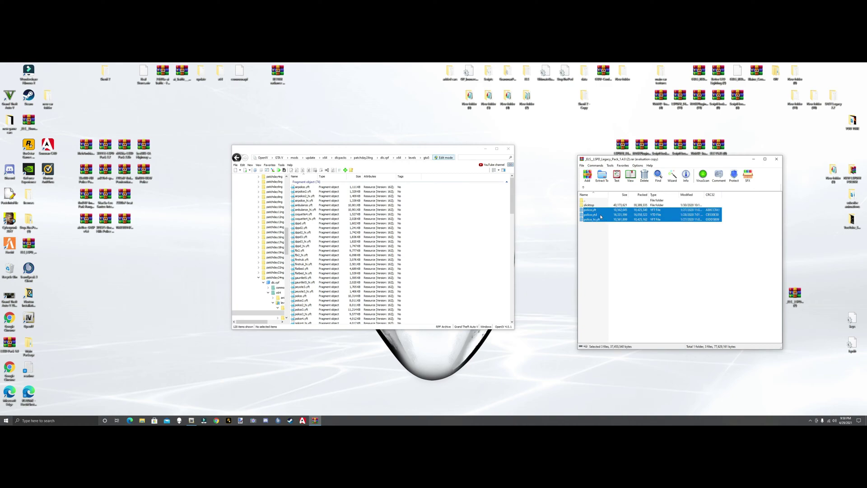
drag(713, 246, 462, 256)
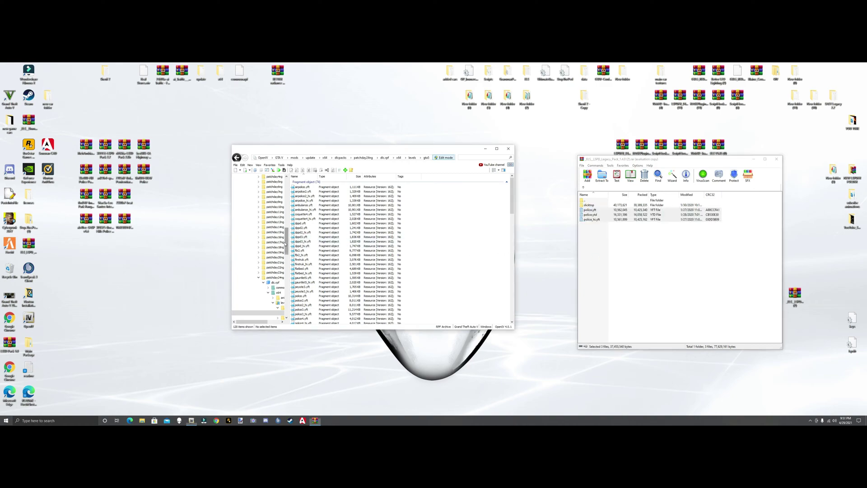
Open ELS/pack_default in OpenIV and select the matching POLICE.xml in the pack's VCF's Marked folder.
drag(285, 244, 286, 192)
click(250, 181)
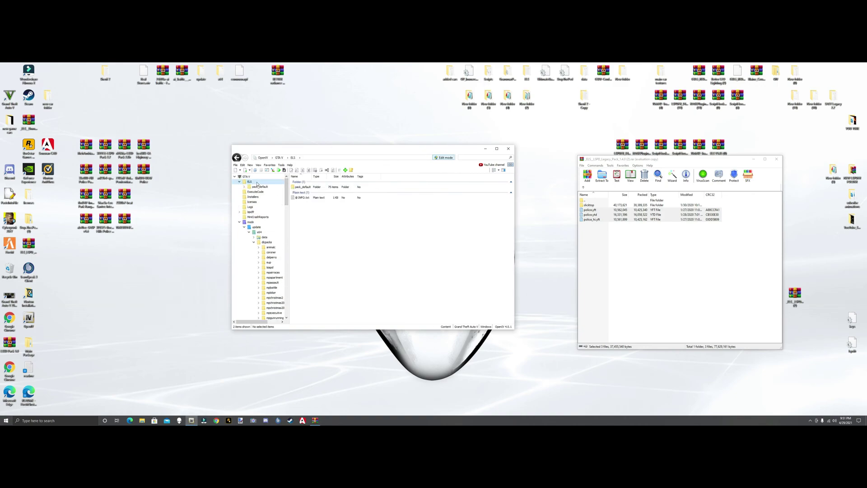
double_click(303, 188)
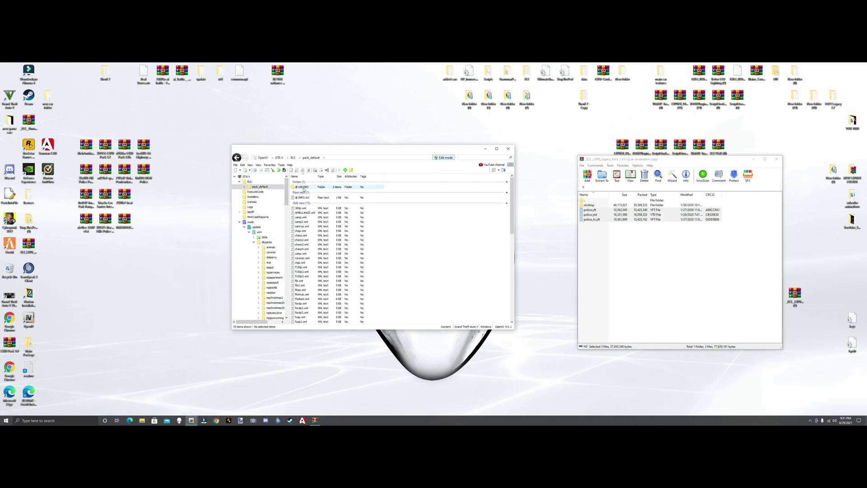
click(582, 187)
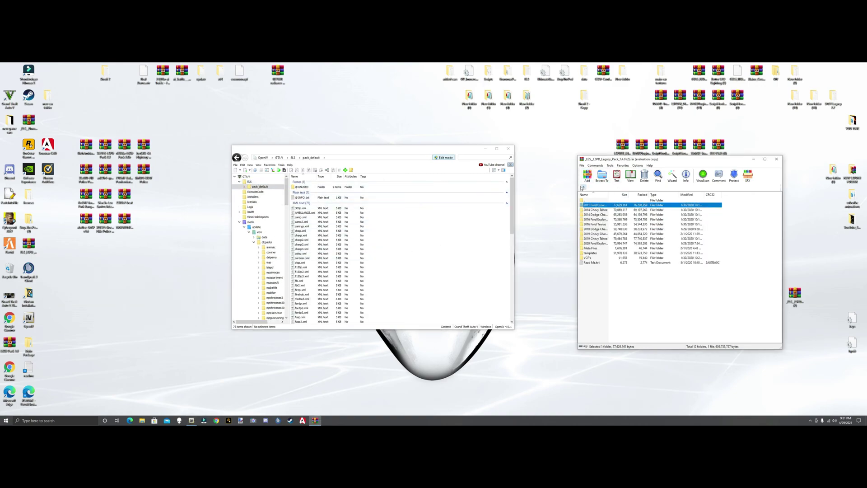
double_click(587, 257)
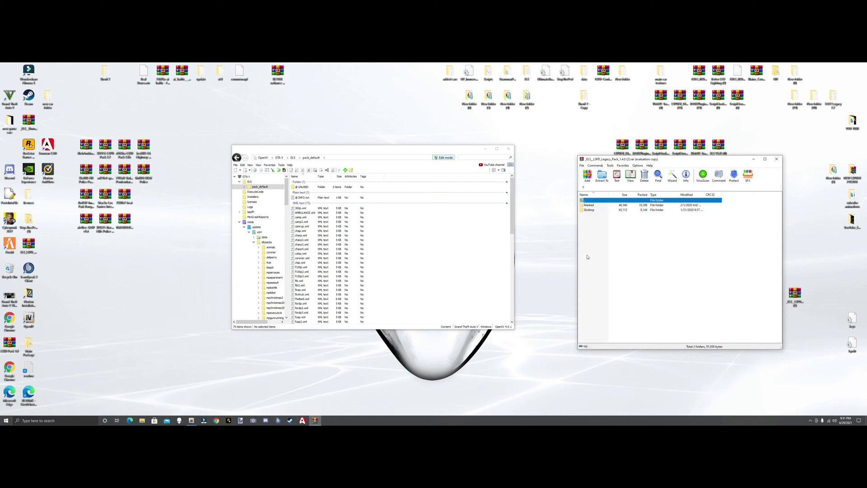
double_click(589, 205)
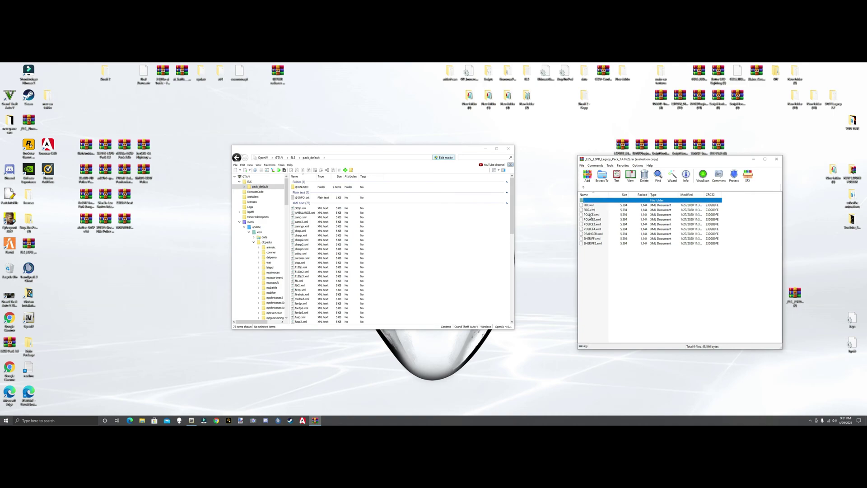
click(590, 215)
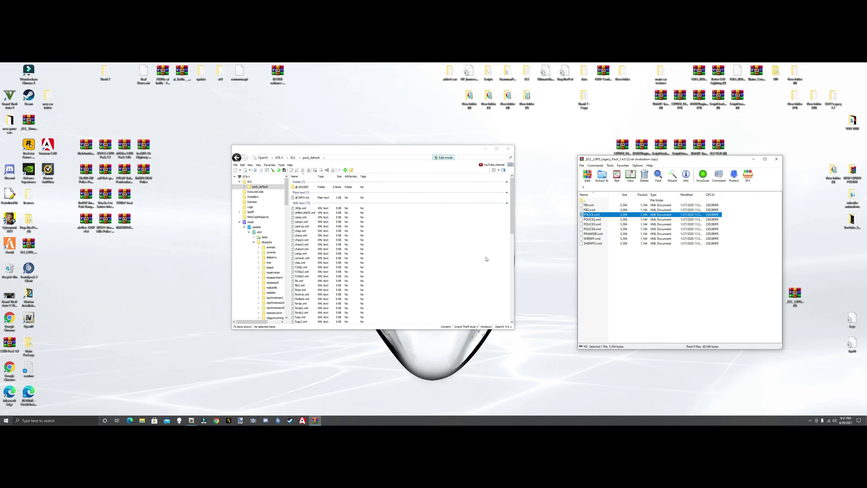
Return to vehicles.rpf and copy police2.yft, police2.ytd and police2_hi.yft into it from the pack's 2018 Dodge Charger folder.
click(270, 166)
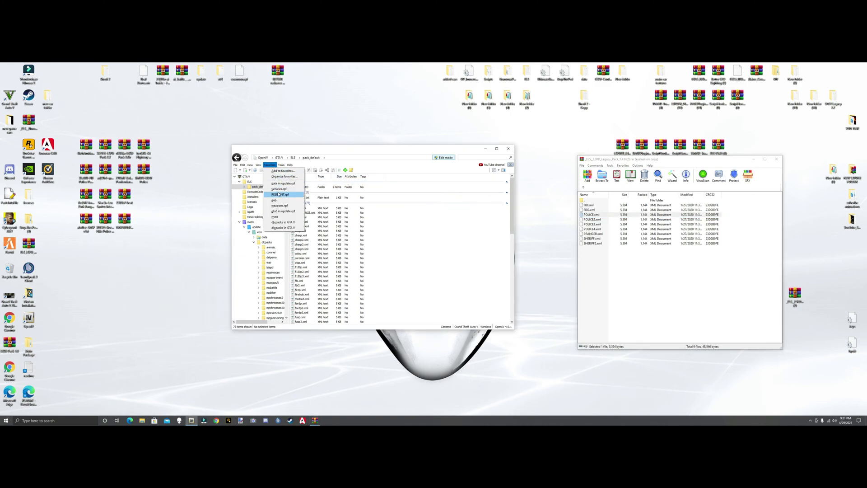
click(279, 189)
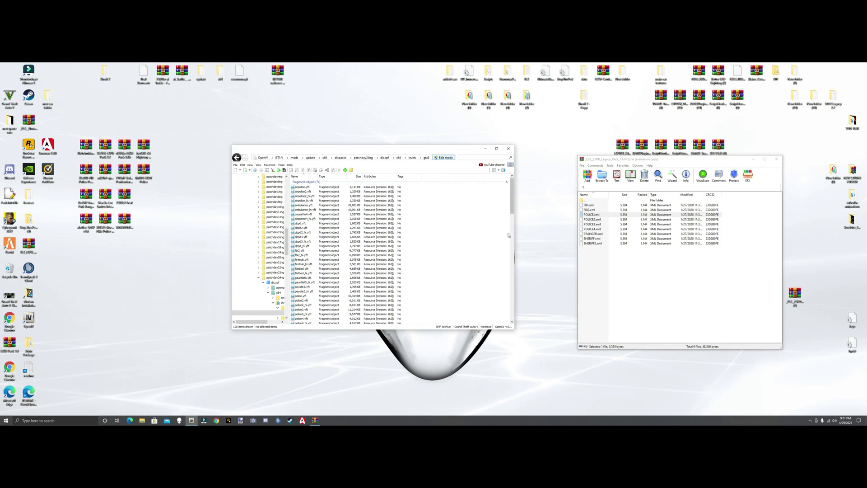
click(579, 204)
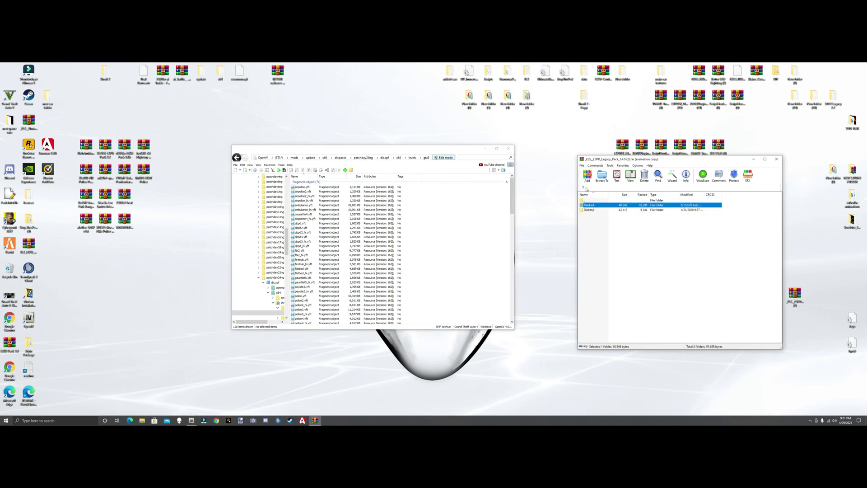
click(584, 187)
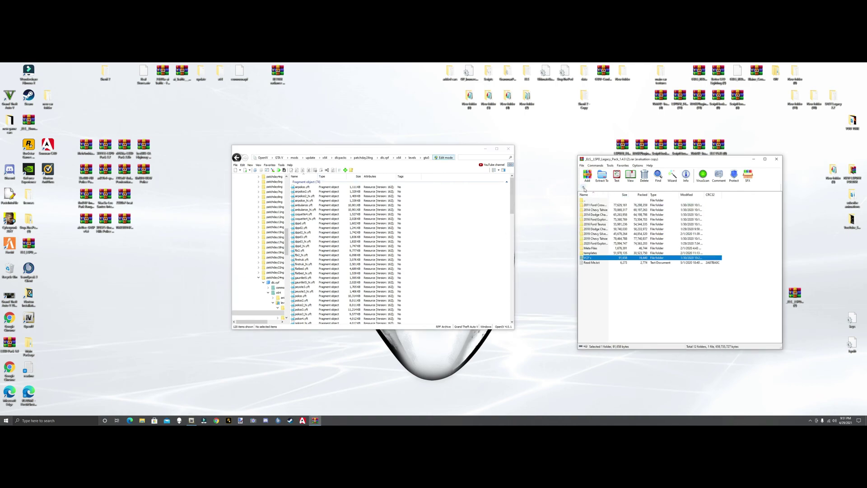
double_click(597, 244)
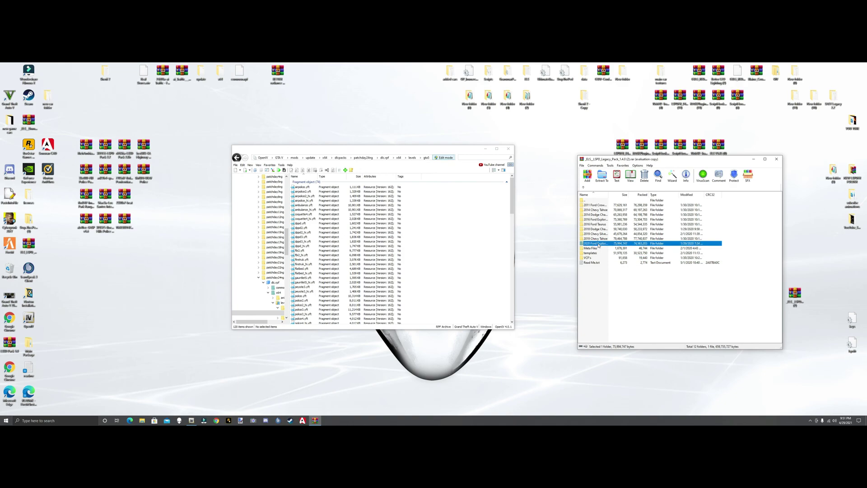
click(583, 188)
double_click(597, 230)
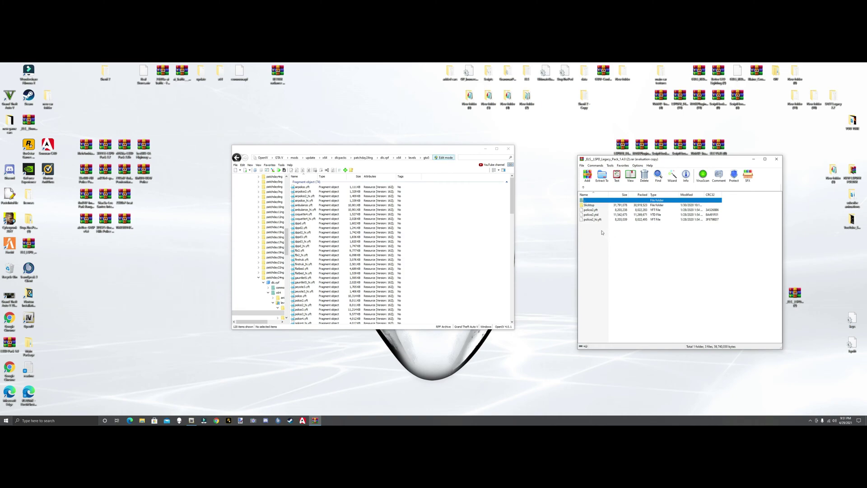
drag(603, 233, 458, 263)
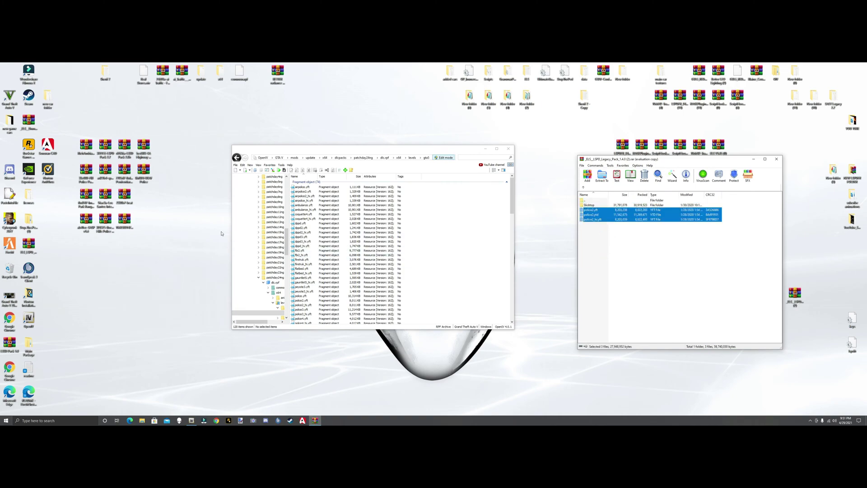
Reopen the pack's VCF's Marked folder and ELS/pack_default, select POLICE2.xml, and go back to the ELS folder in OpenIV.
drag(285, 246, 286, 197)
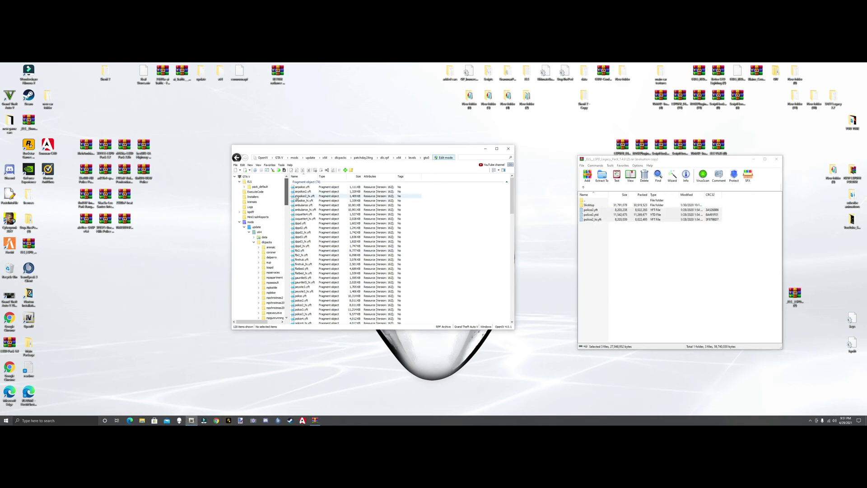
click(582, 187)
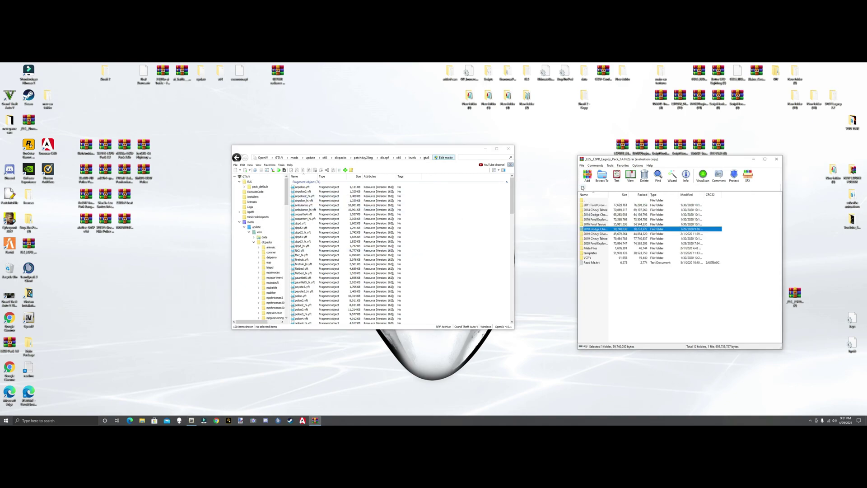
double_click(588, 257)
double_click(587, 210)
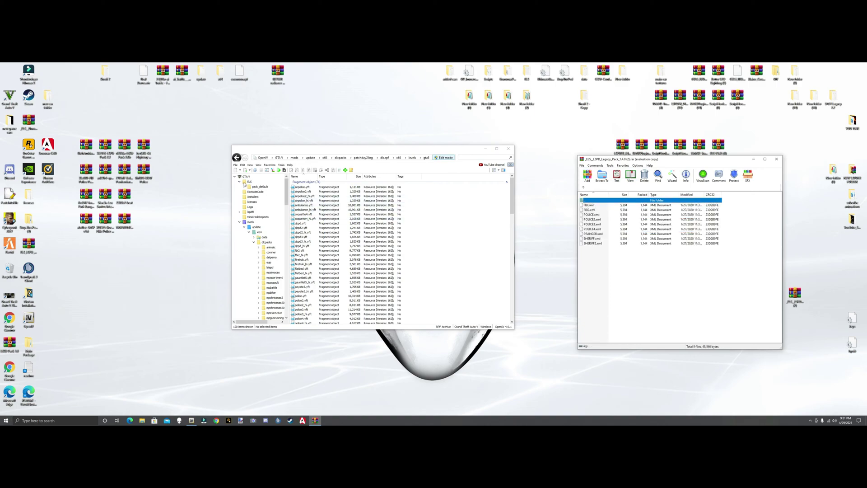
click(249, 182)
double_click(302, 187)
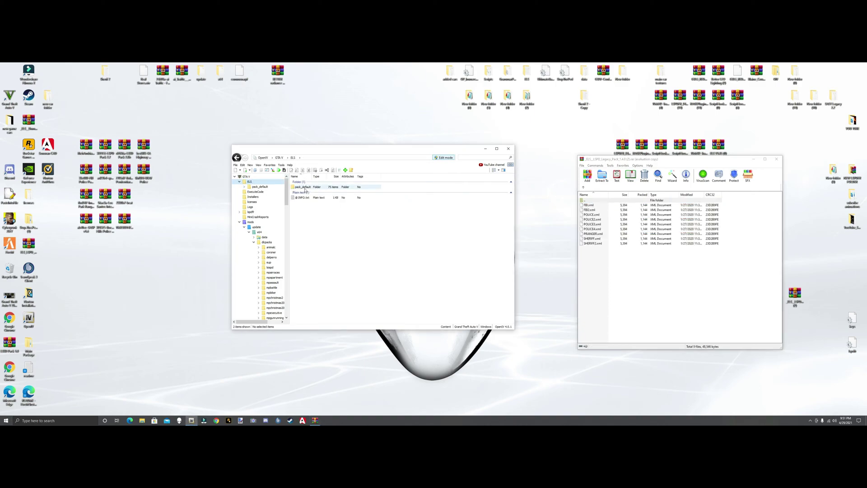
click(591, 215)
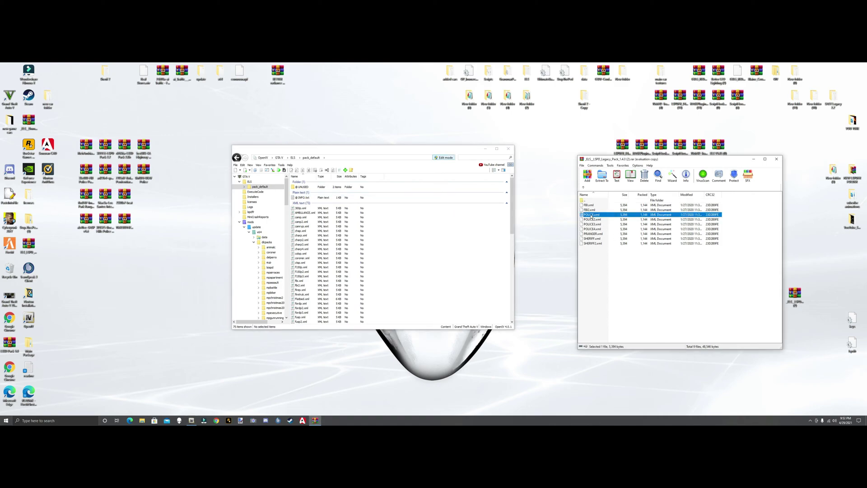
click(596, 220)
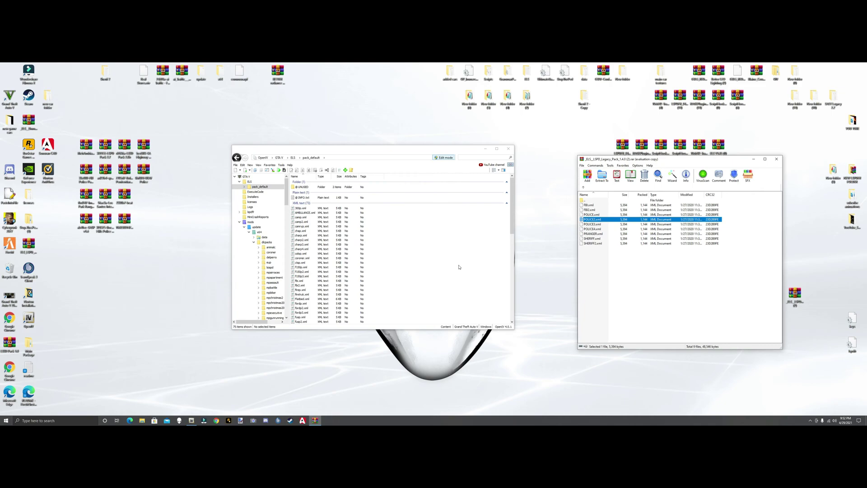
click(236, 157)
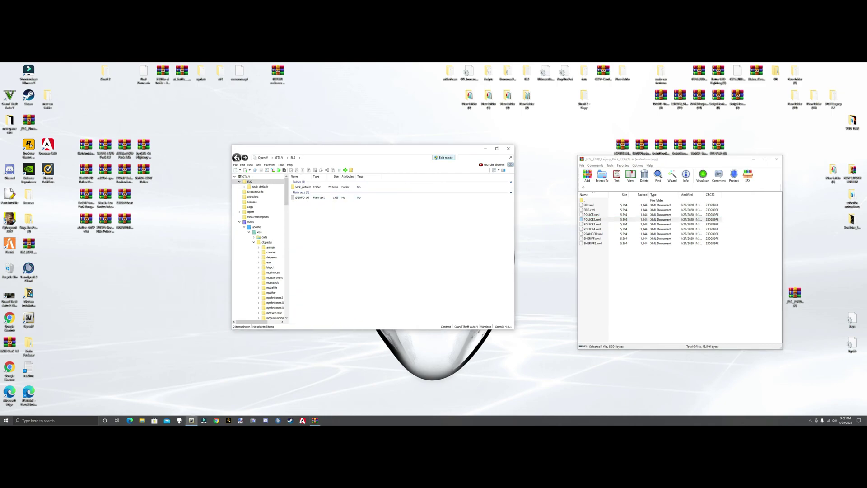
Return to vehicles.rpf in OpenIV and copy police3.yft, police3.ytd and police3_hi.yft into it from the pack's 2020 Ford Explorer folder.
click(270, 166)
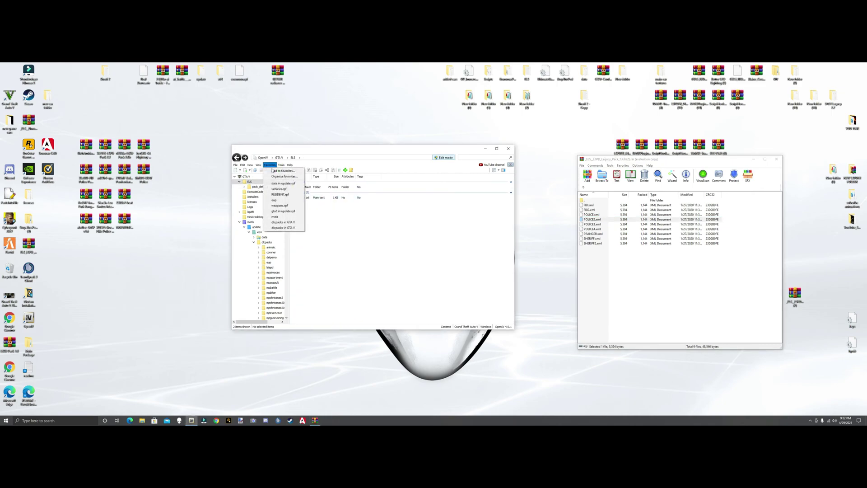
click(283, 189)
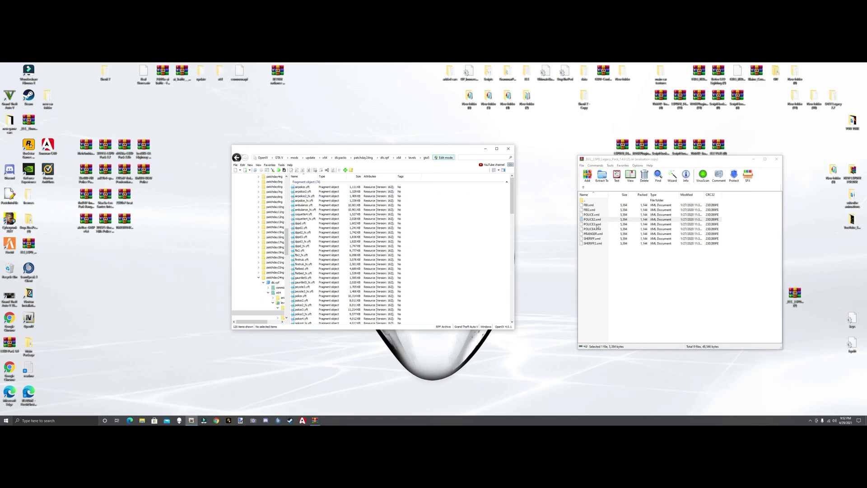
double_click(587, 200)
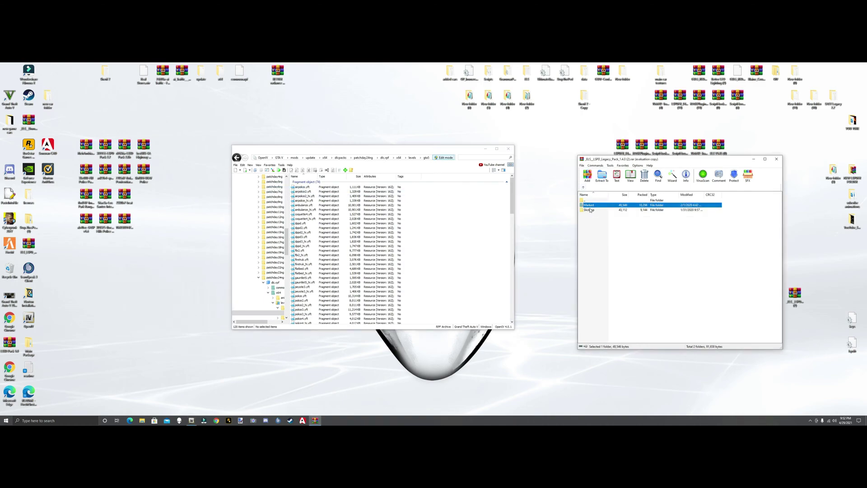
double_click(587, 200)
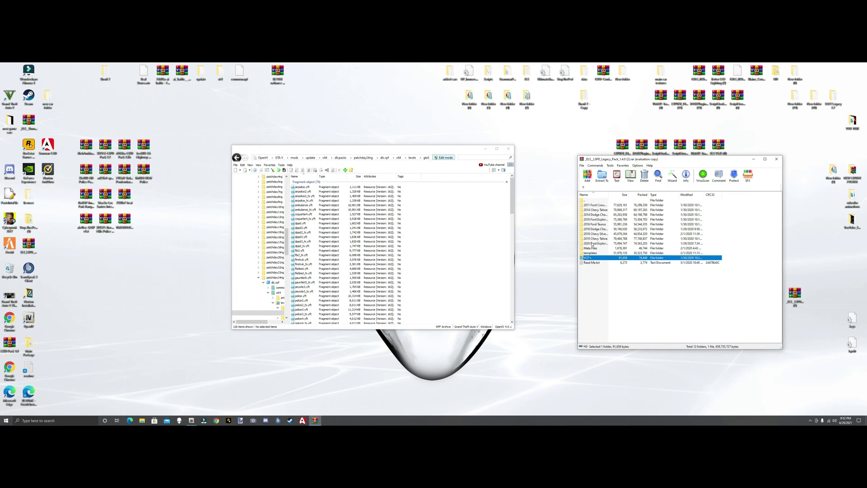
double_click(592, 244)
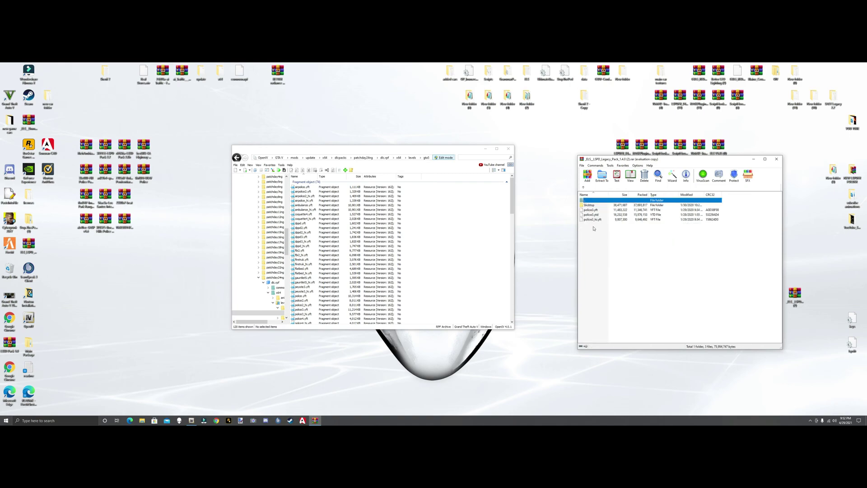
click(594, 228)
drag(596, 215, 596, 211)
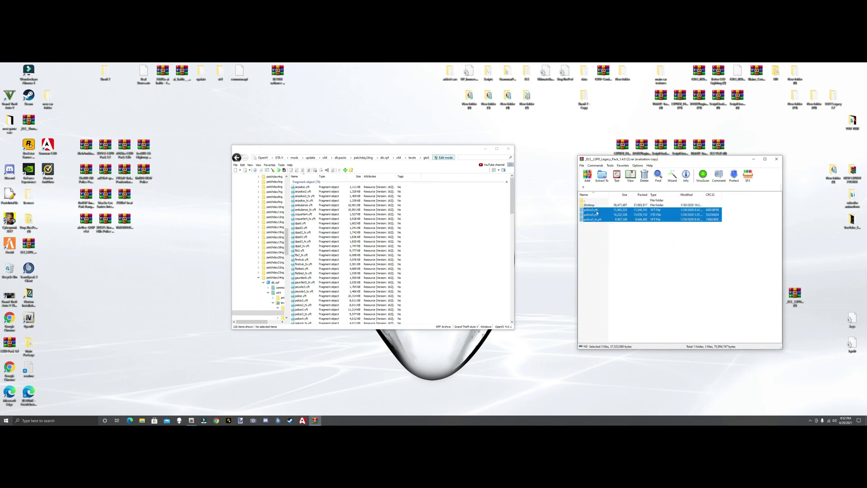
drag(651, 227, 376, 261)
Copy POLICE3.xml from the pack's VCF's Marked folder into ELS/pack_default, and close the archive and OpenIV.
drag(286, 235, 286, 181)
click(253, 182)
double_click(306, 187)
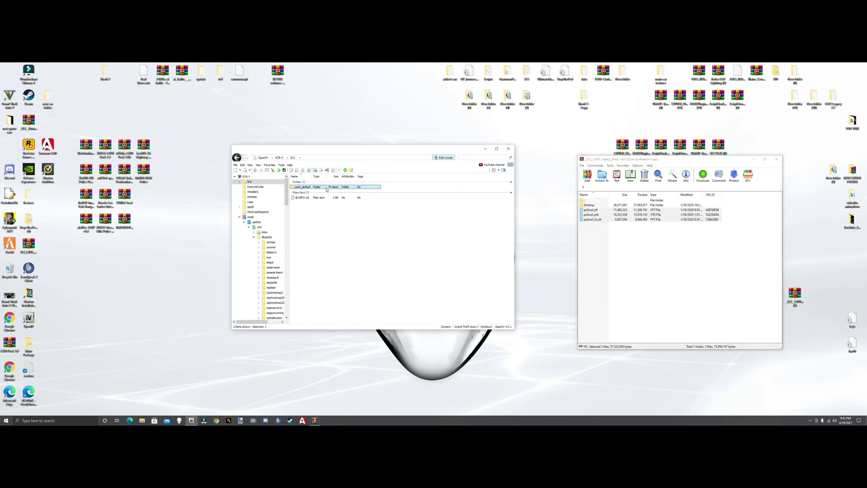
click(583, 187)
double_click(588, 258)
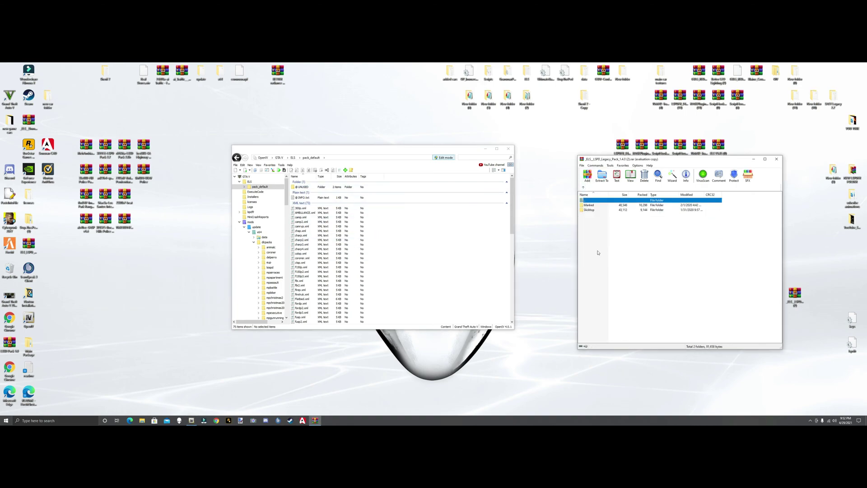
double_click(589, 205)
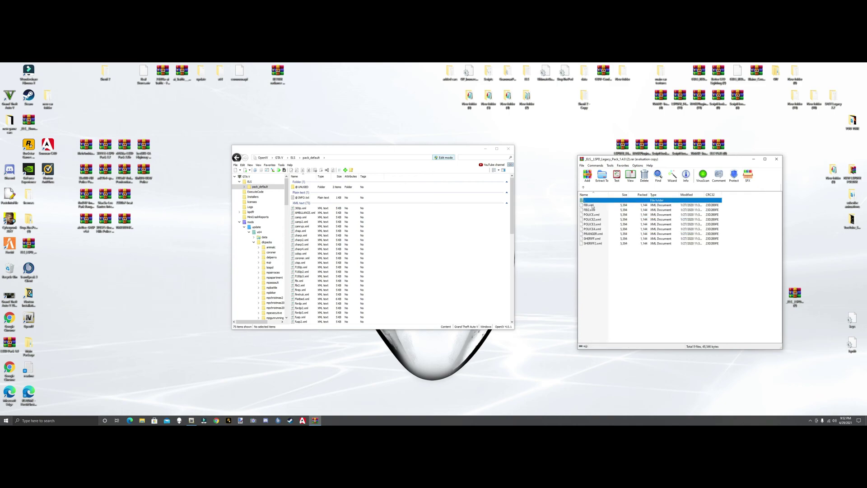
click(590, 224)
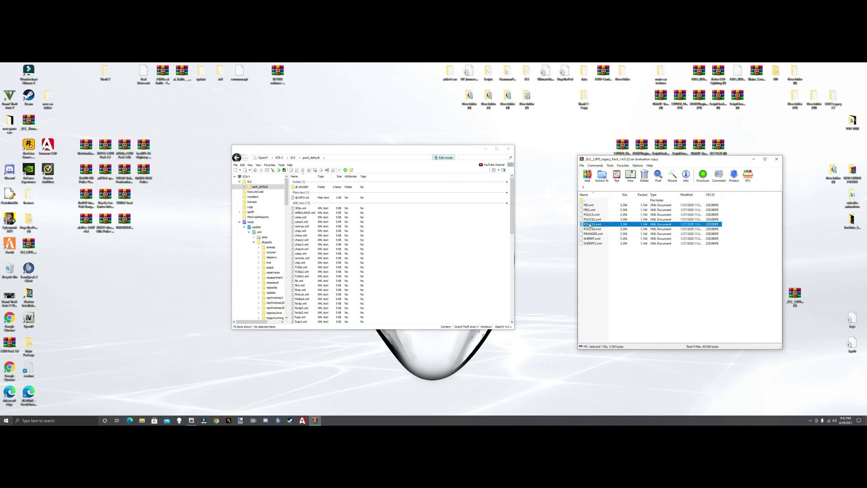
drag(527, 258, 480, 262)
click(777, 159)
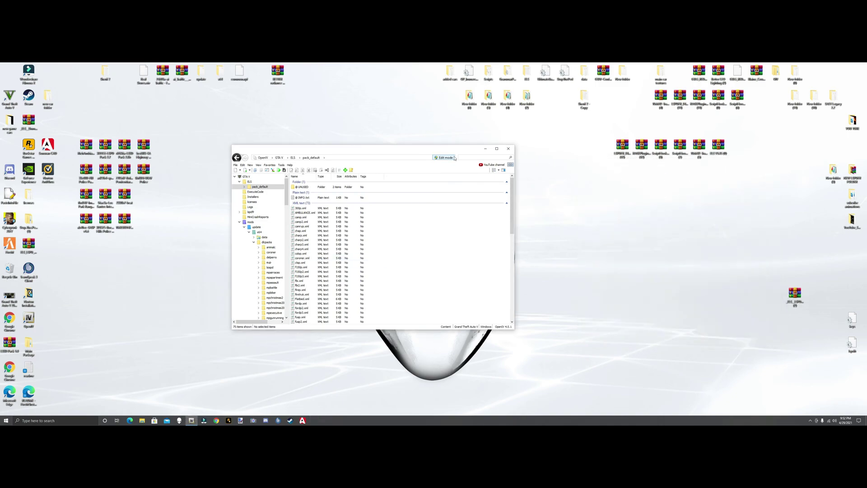
click(508, 149)
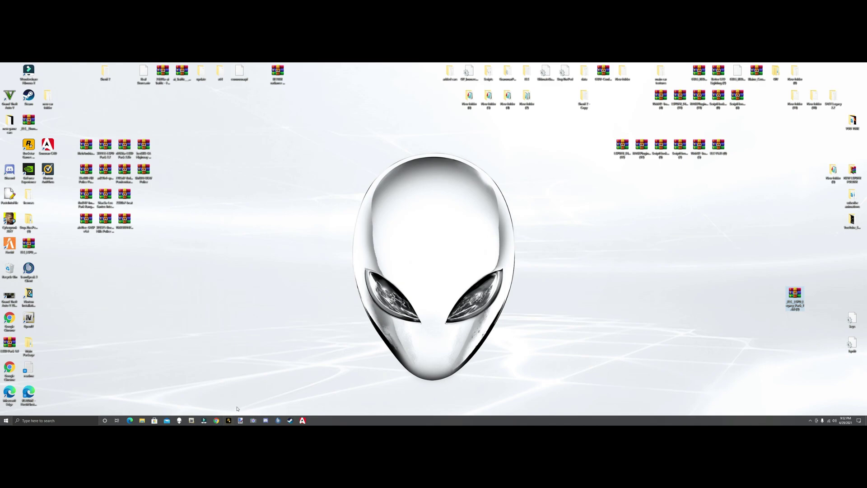
Open the RAGE Plugin Hook settings and set the plugin timeout threshold to 60000.
click(231, 422)
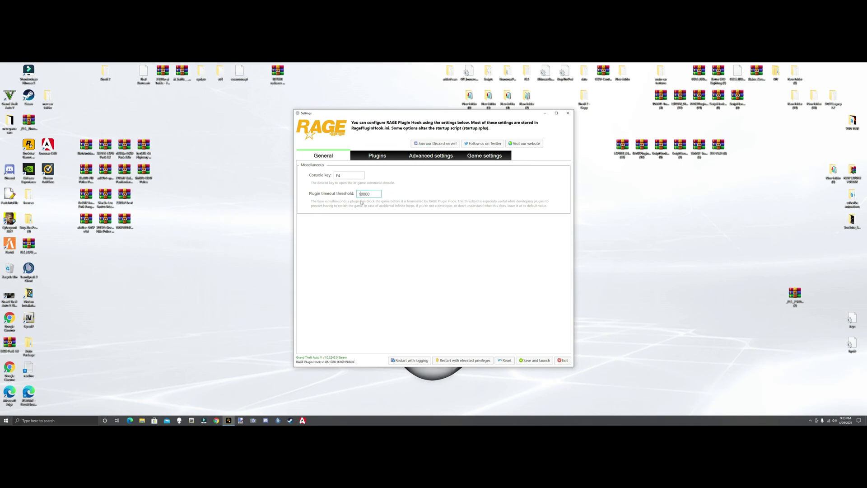
key(BackSpace)
text(6)
Review the startup plugins and the advanced and game settings, and save and launch the game.
click(375, 157)
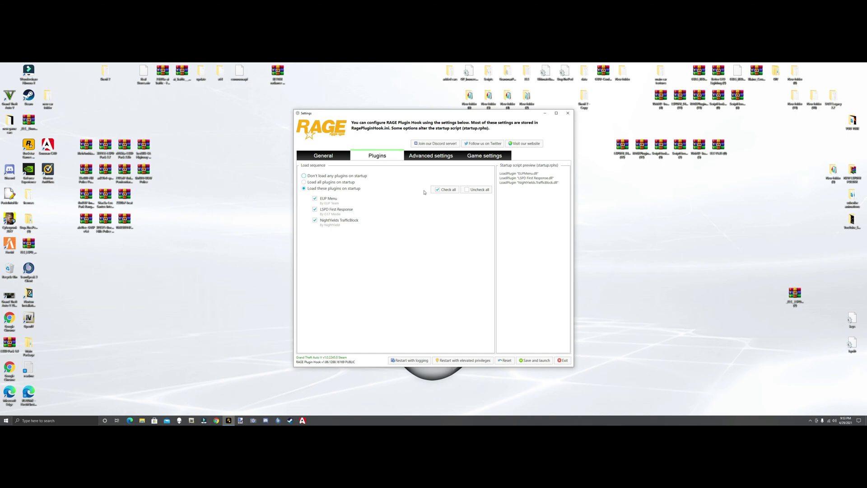
click(431, 155)
click(484, 155)
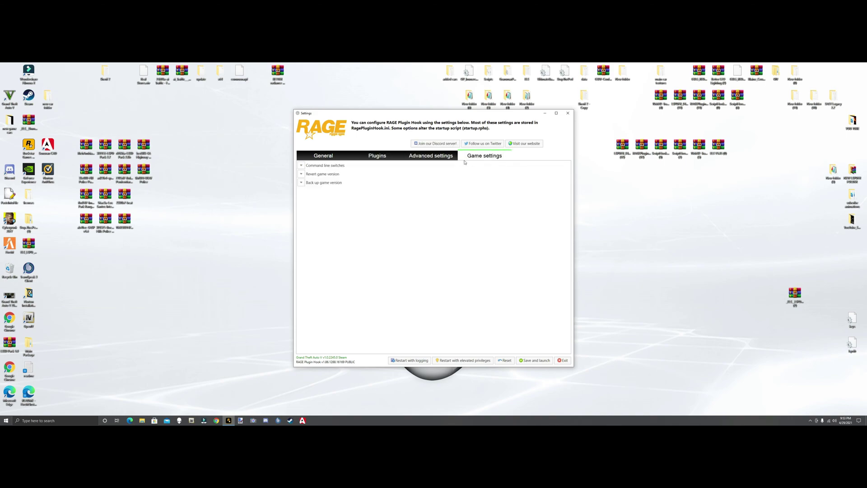
click(377, 156)
click(536, 360)
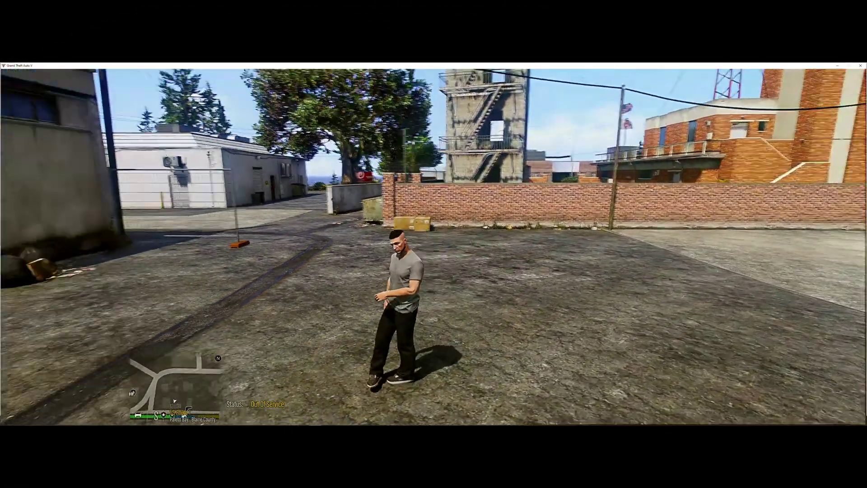
Bring up the in-game trainer and open the Emergency category of its vehicle spawning options.
key(F3)
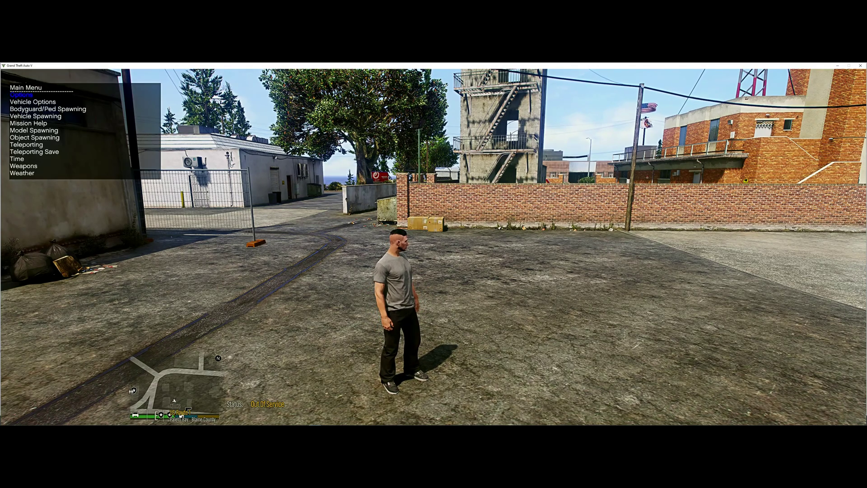
key(Down)
key(Down)
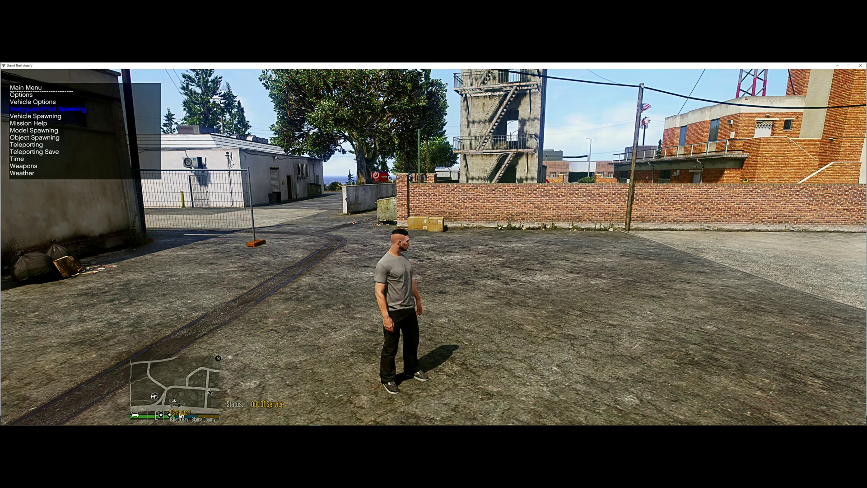
key(Down)
key(Return)
key(Down)
key(Down)
Spawn the Police Cruiser from the emergency vehicles and return to the trainer's main menu.
key(Down)
key(Down)
key(Down)
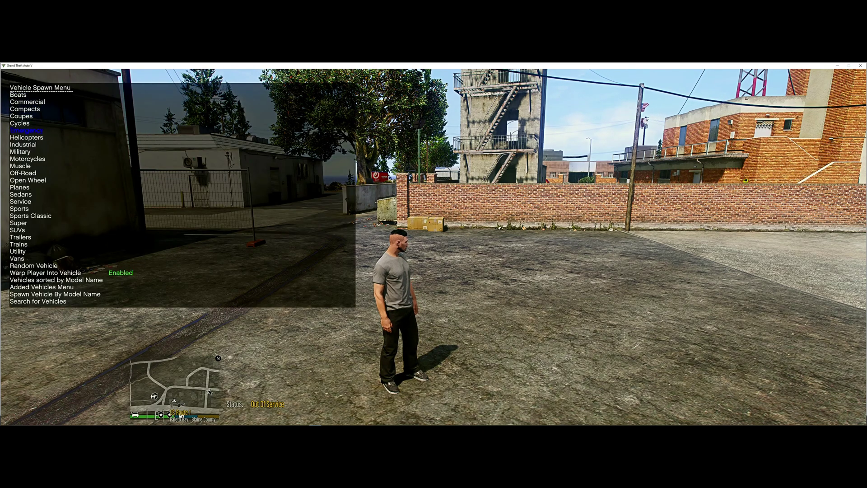
key(Return)
key(Down)
key(Down)
key(Down)
key(Down)
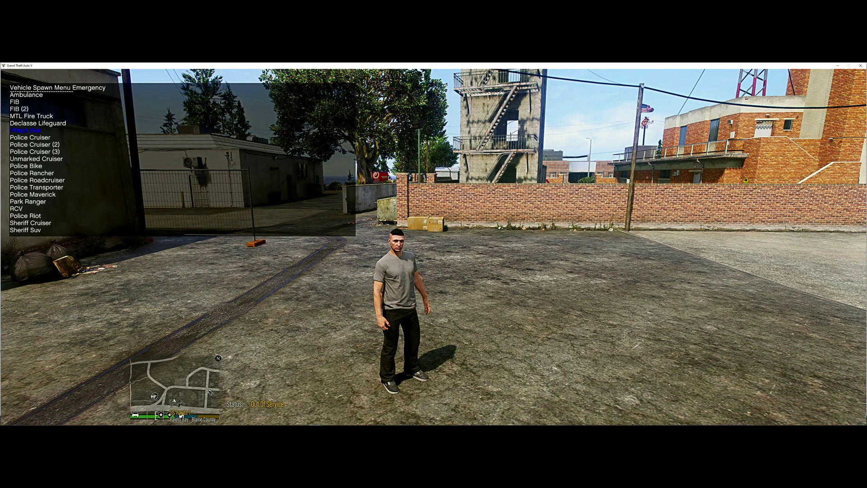
key(Return)
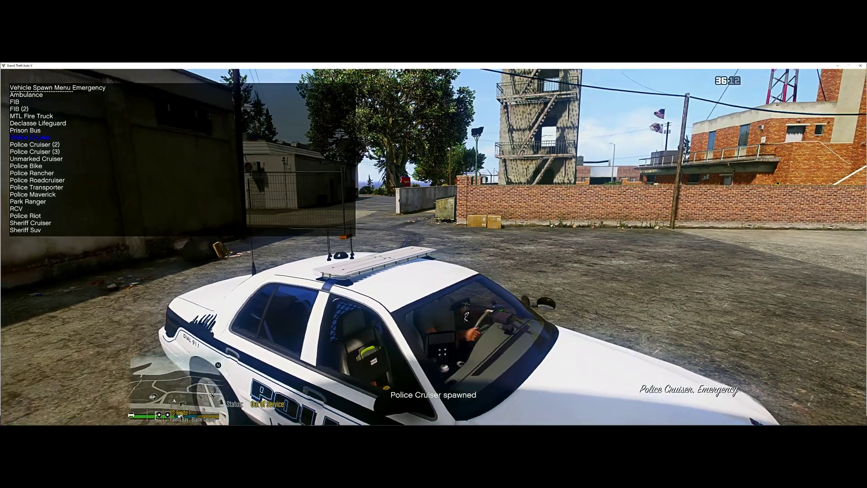
key(BackSpace)
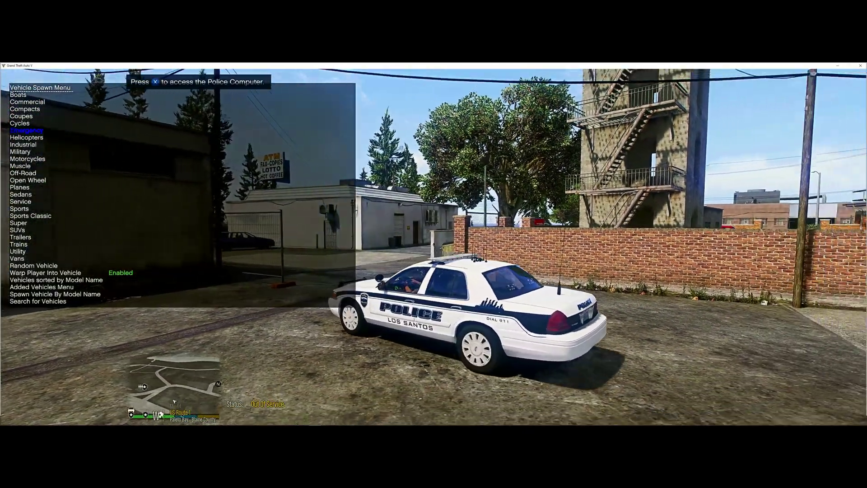
key(BackSpace)
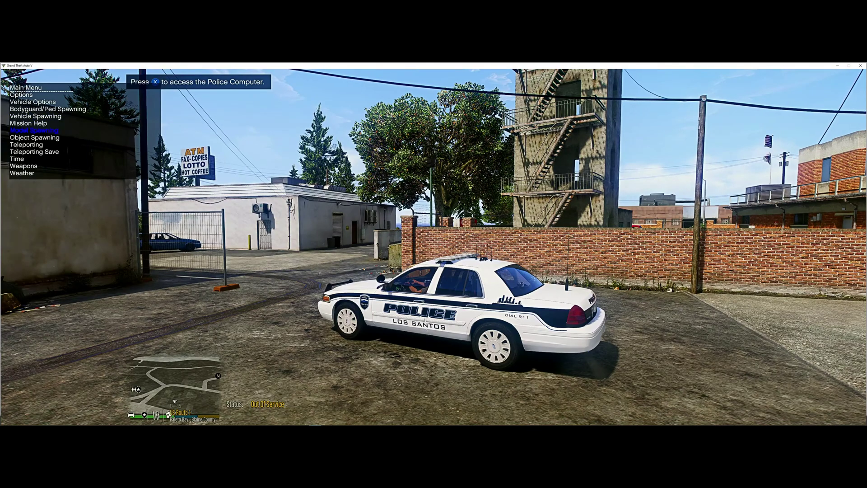
Set the game time to Evening (23) in the trainer and close it.
key(Down)
key(Down)
key(Down)
key(Down)
key(Return)
key(Down)
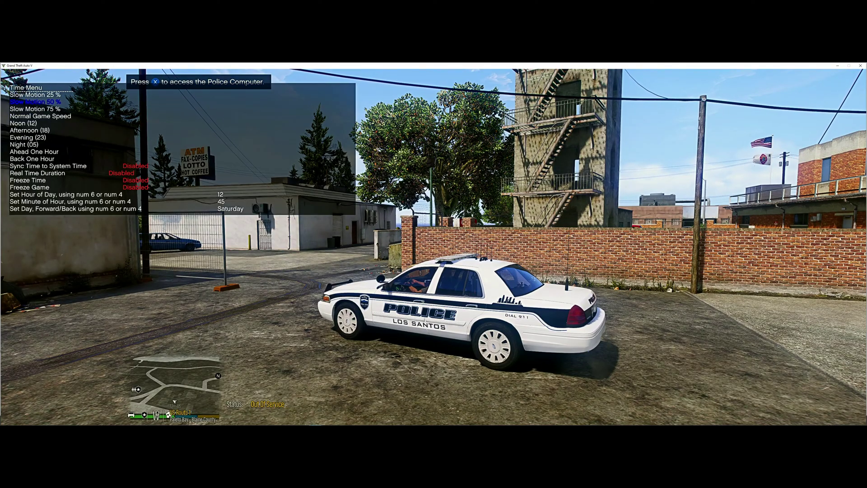
key(Down)
key(Down)
key(Down)
key(Down)
key(Down)
key(Return)
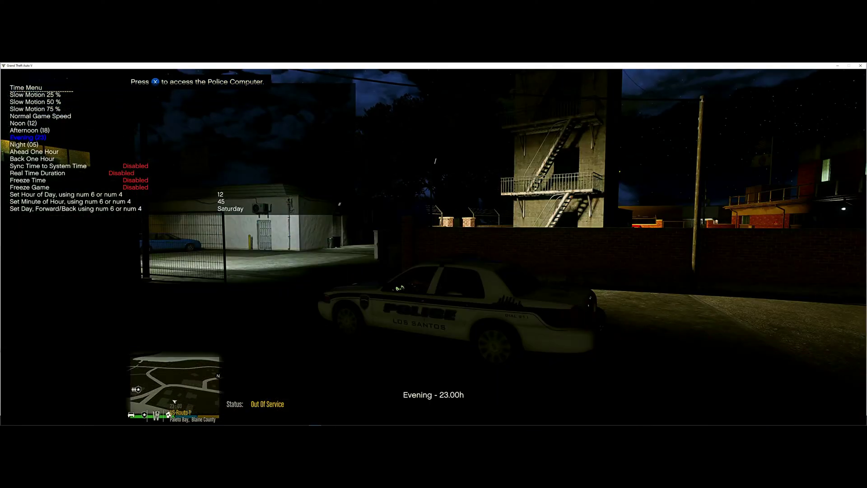
key(F3)
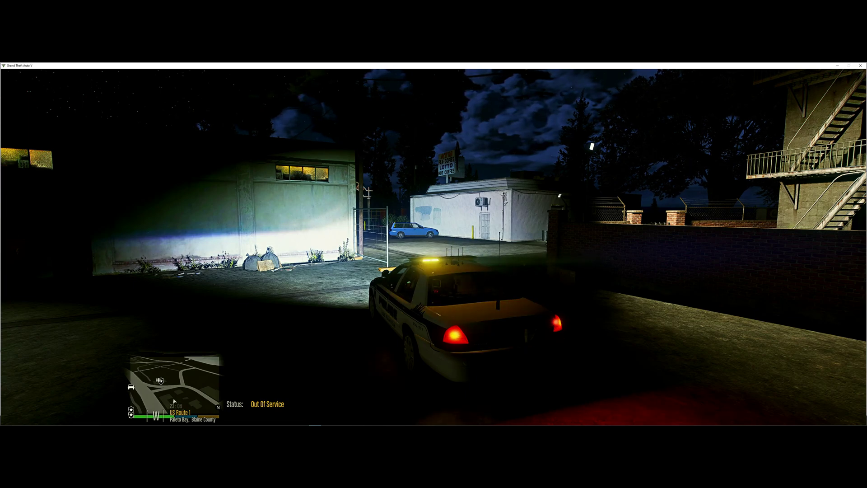
Turn on the cruiser's ELS emergency lights and view them from inside and outside the car.
key(j)
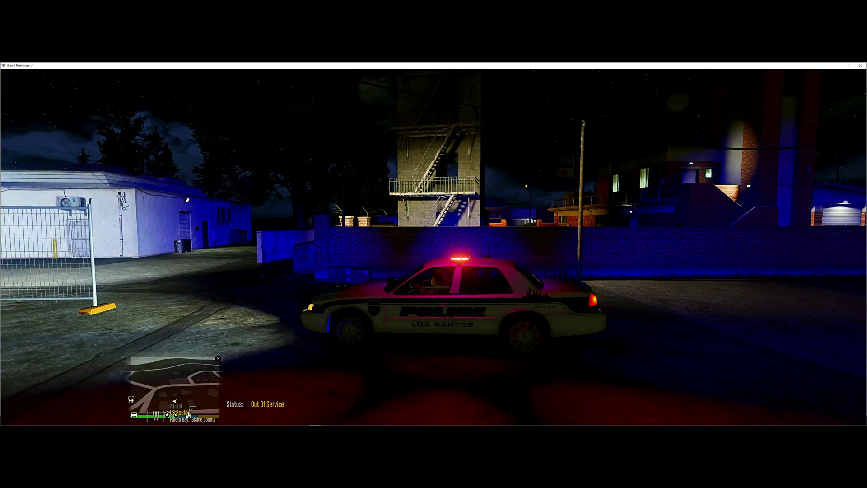
key(v)
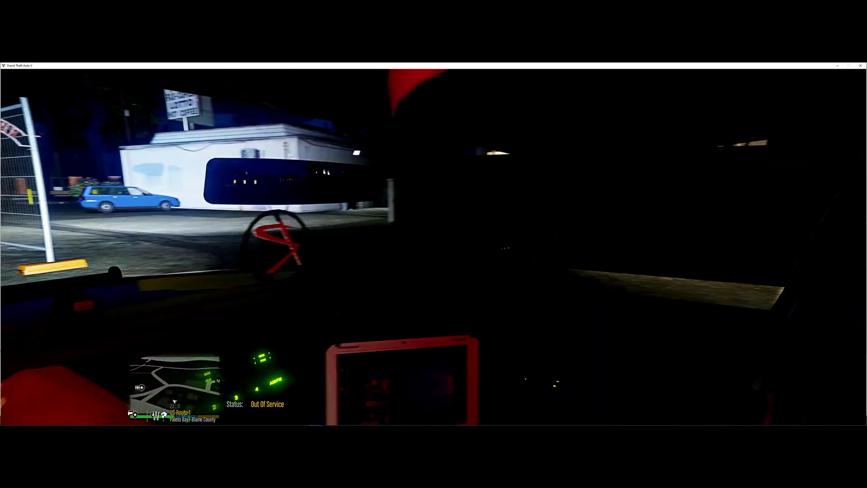
key(v)
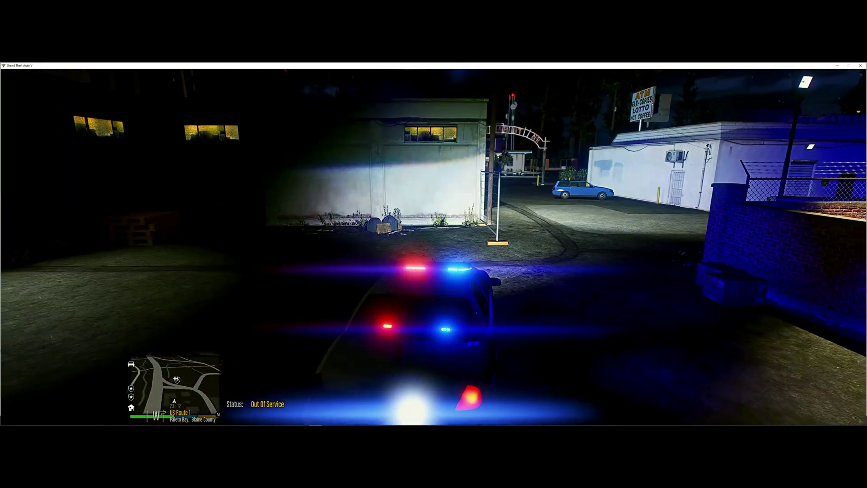
Get out of the cruiser, get back in, and check its emergency lights from around the car.
key(f)
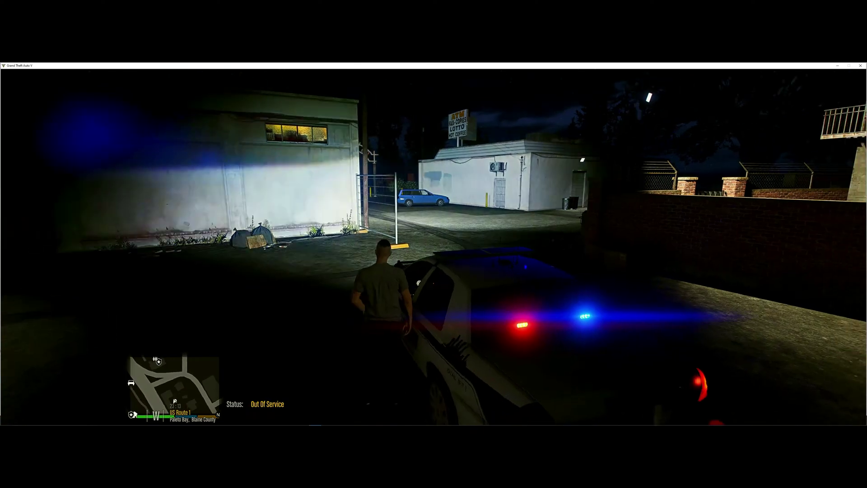
key(d)
key(w)
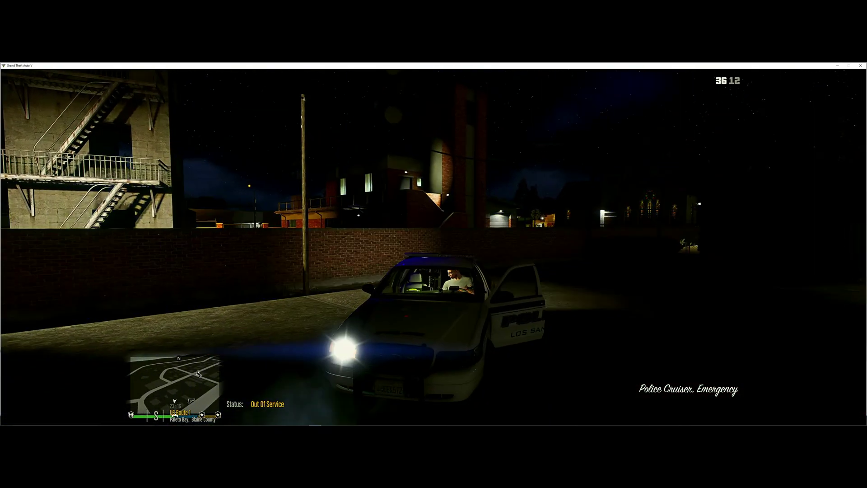
key(w)
key(e)
key(w)
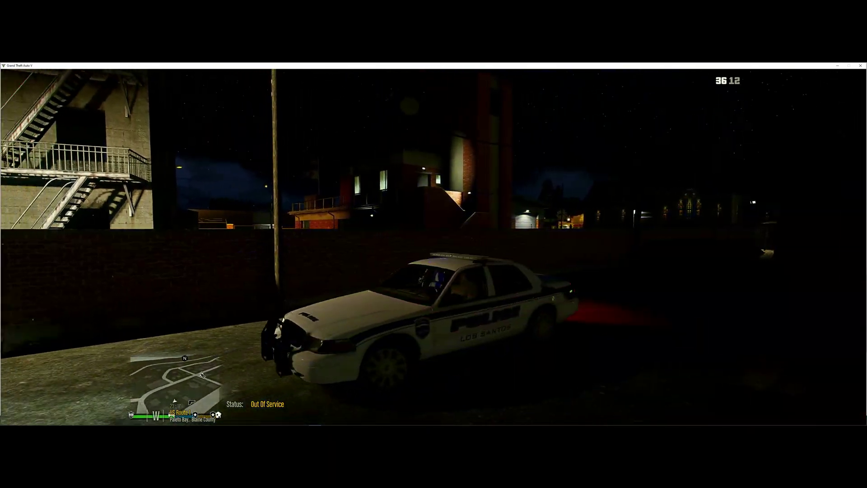
key(e)
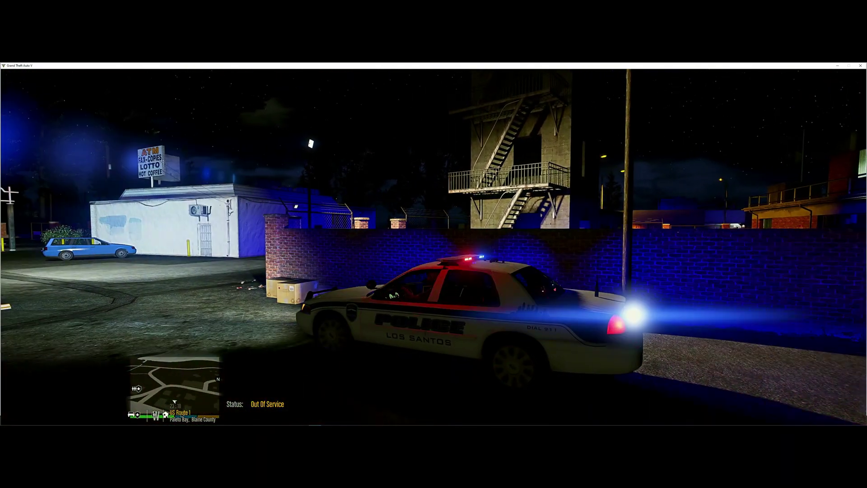
Leave the cruiser, walk to open ground beside it and spawn Police Cruiser (2) from the trainer's emergency vehicles.
key(f)
key(e)
key(w)
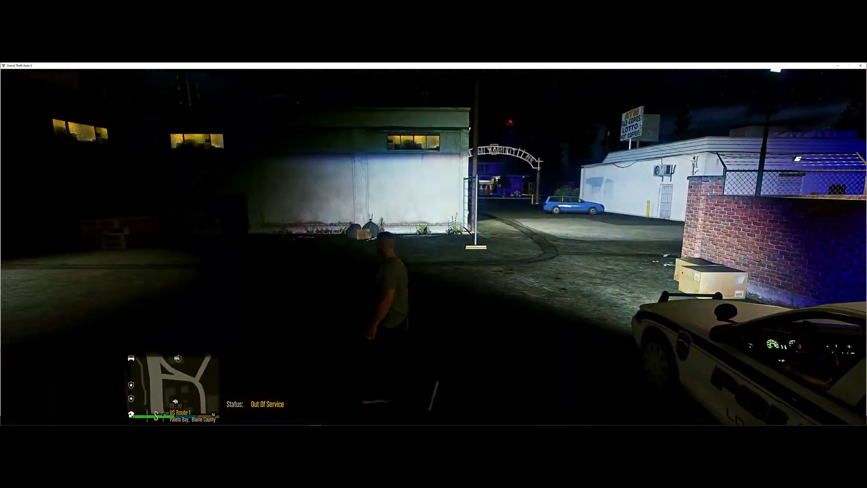
key(F3)
key(w)
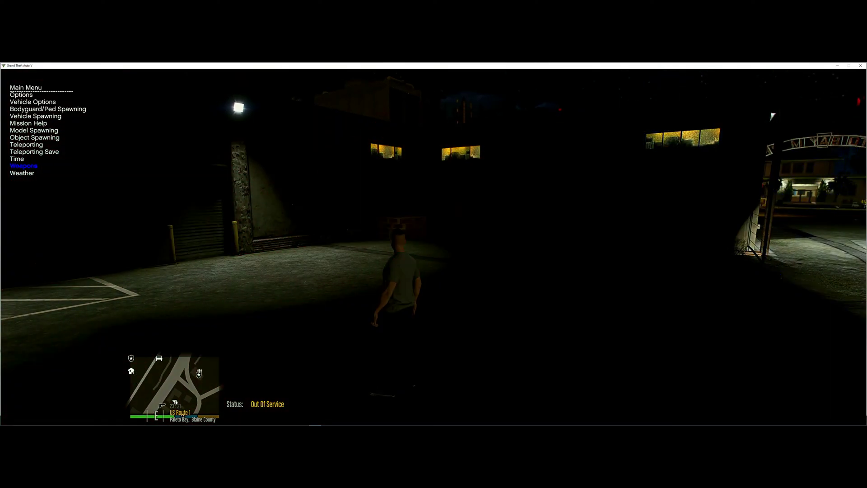
key(KP_2)
key(KP_2)
key(KP_5)
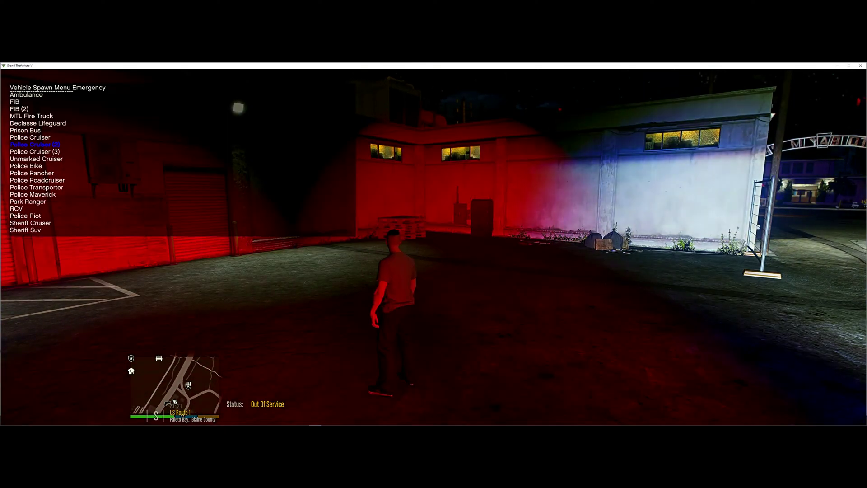
key(Return)
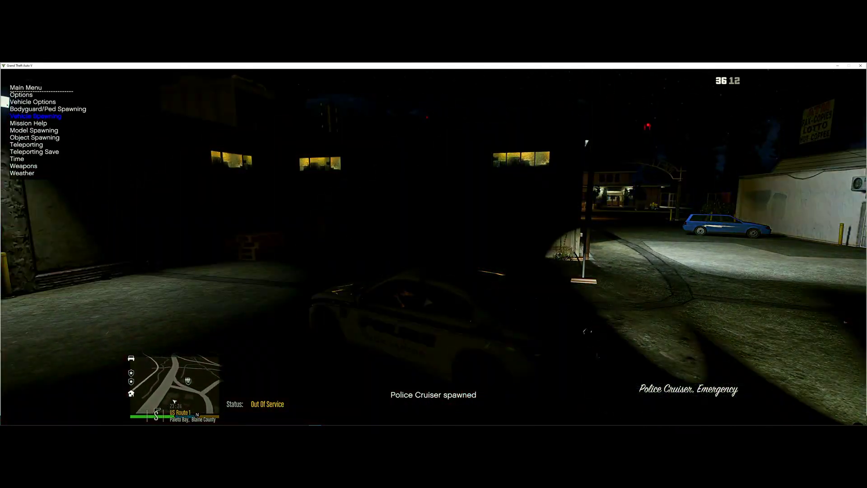
Turn on the newly spawned cruiser's ELS emergency lights and pull it up alongside the first cruiser.
key(e)
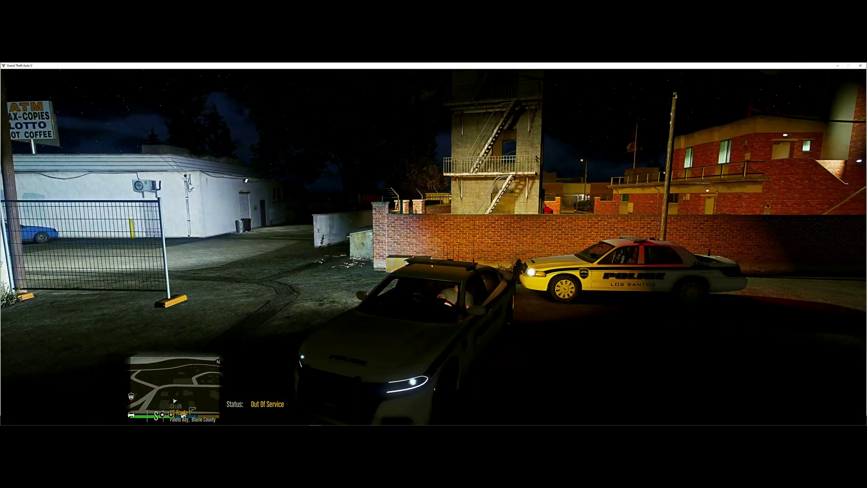
key(w)
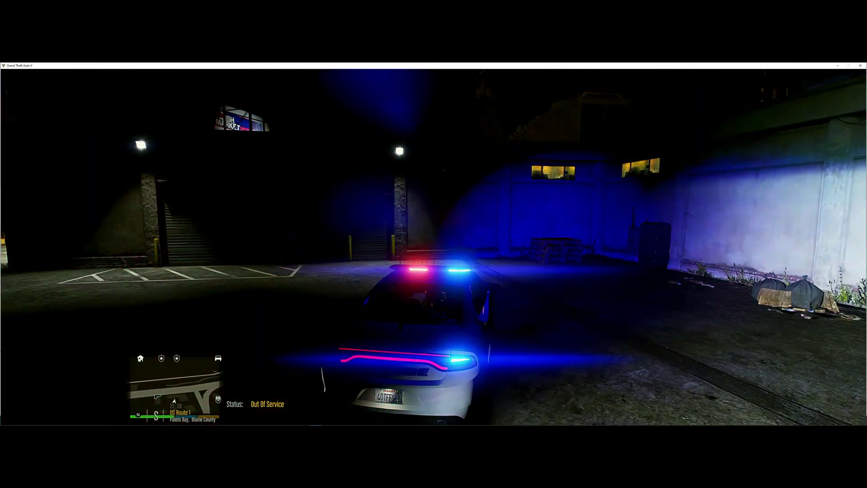
key(d)
key(s)
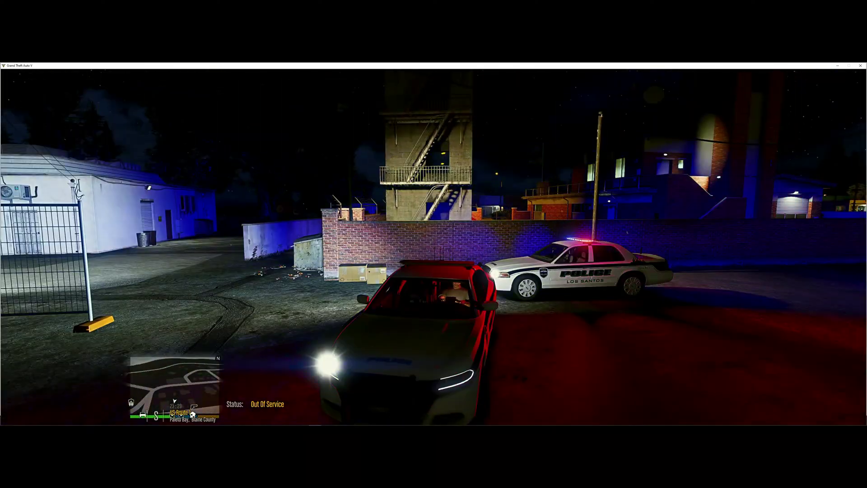
key(w)
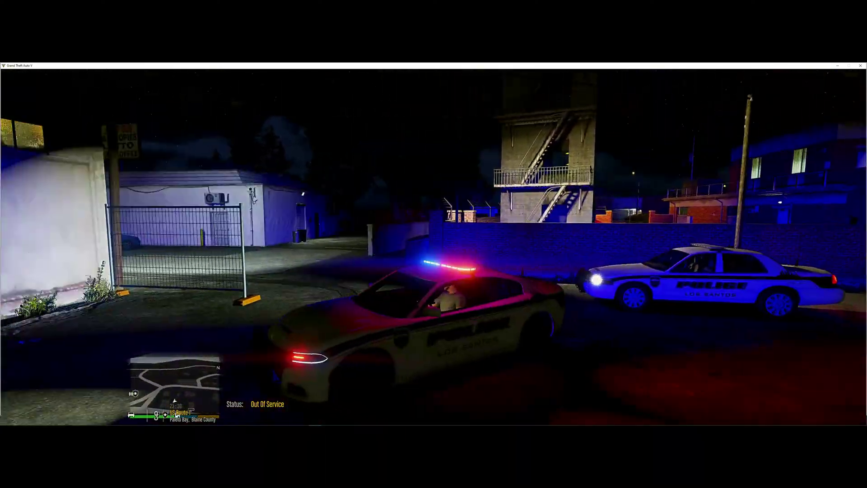
key(s)
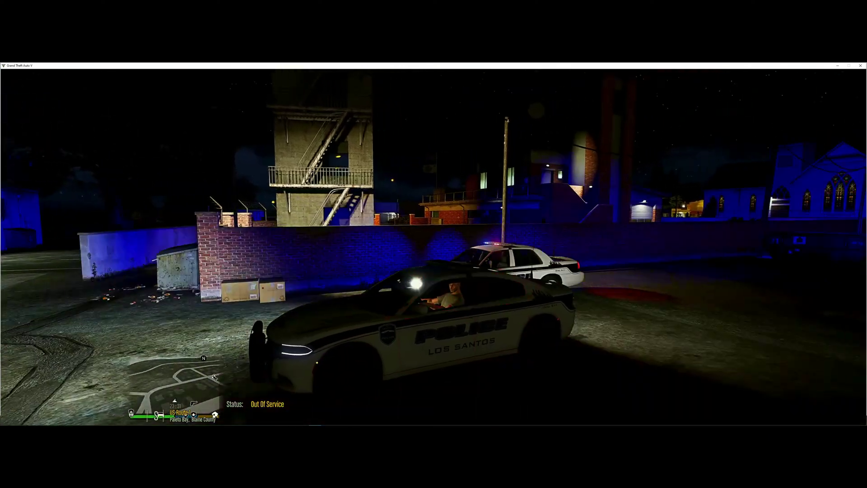
key(e)
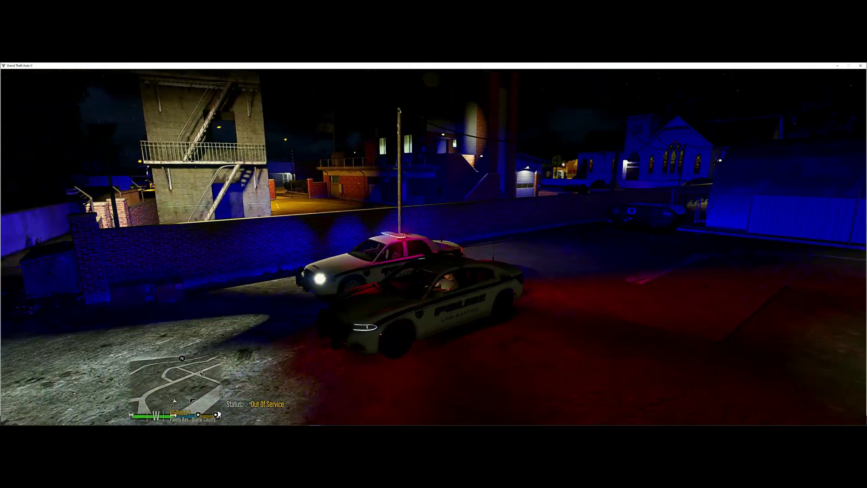
Examine the second cruiser's interior and lights in first-person view, return to the outside view and get out.
key(v)
key(v)
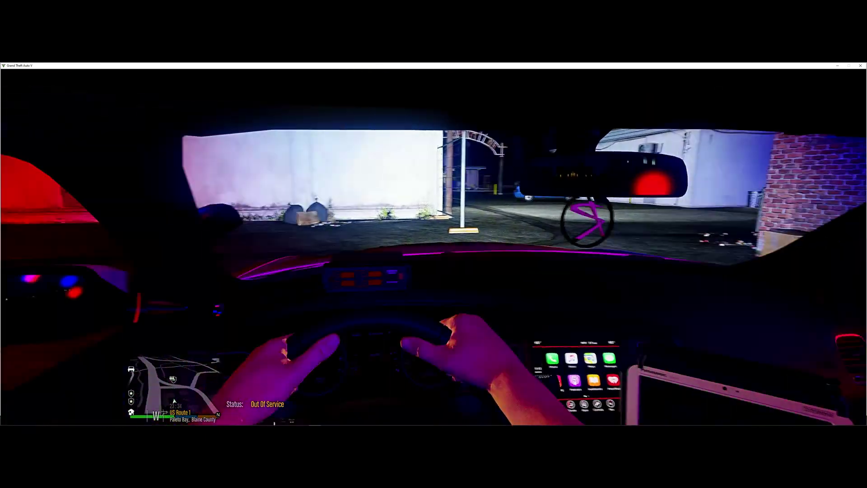
key(d)
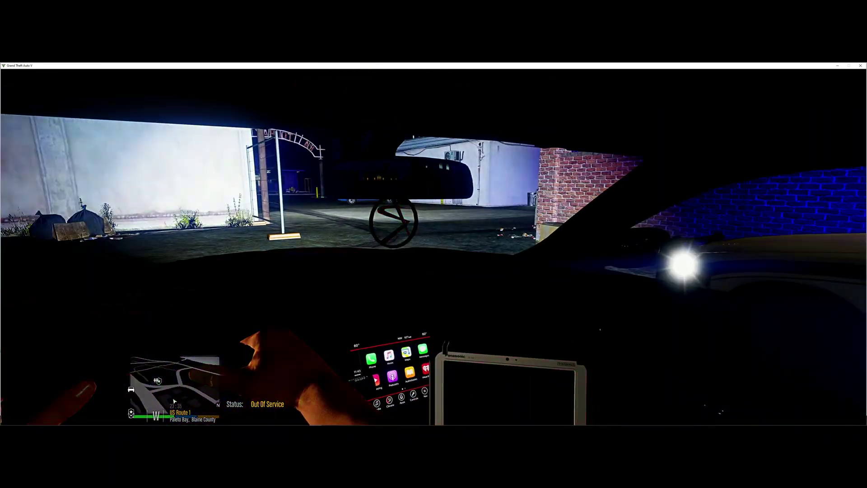
key(v)
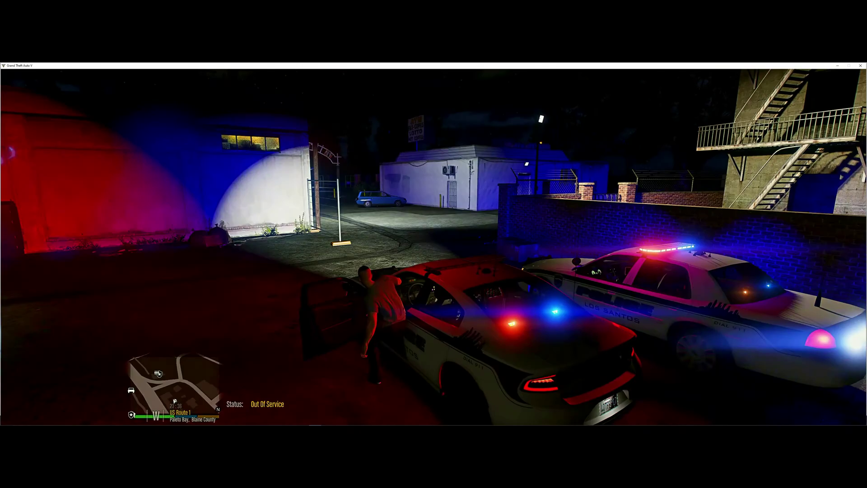
Walk clear of the parked cruisers and spawn the Police Cruiser SUV from the trainer's emergency vehicles.
key(w)
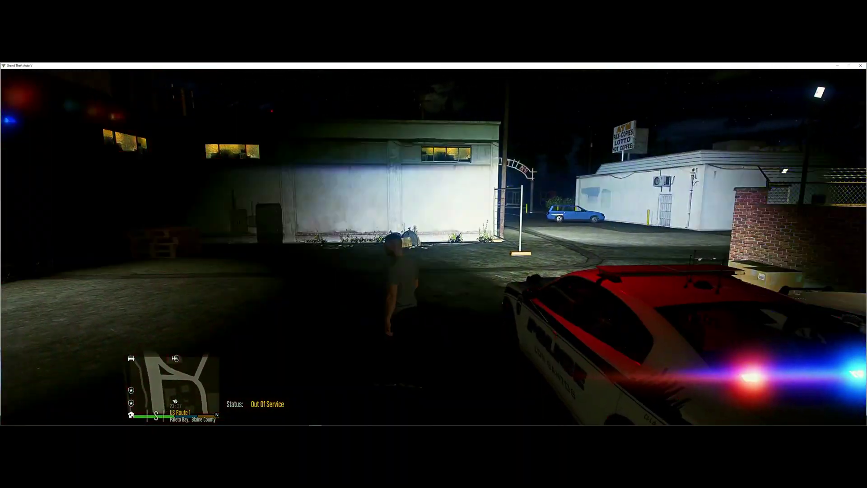
key(w)
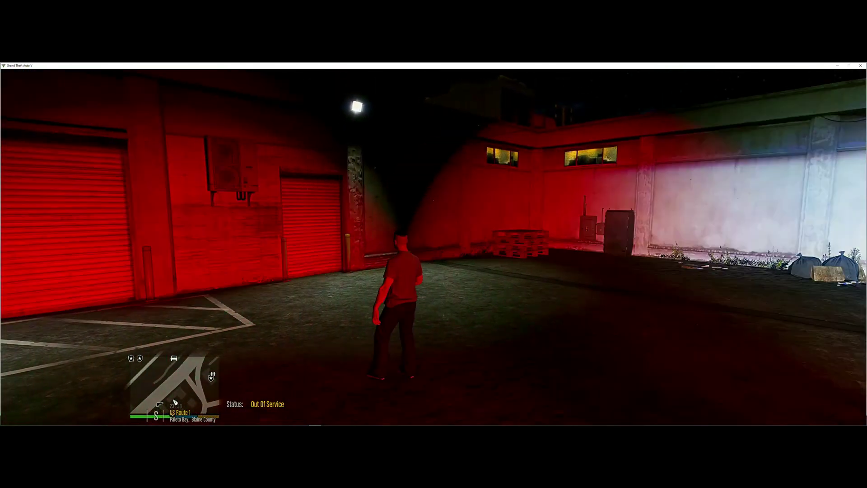
key(F3)
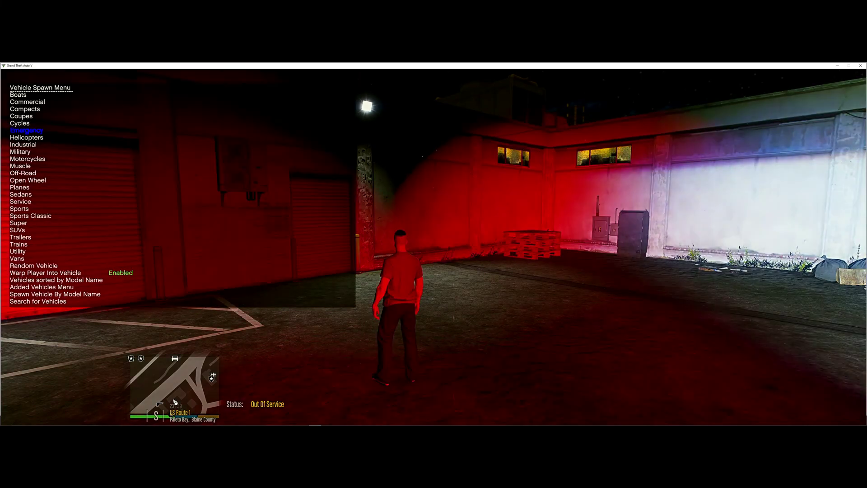
key(Return)
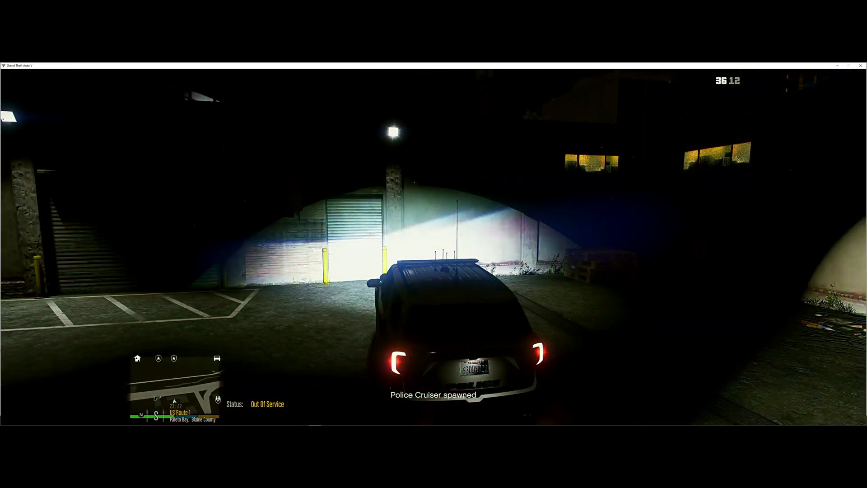
Turn on the police SUV's ELS emergency lights and view them from outside.
key(j)
key(j)
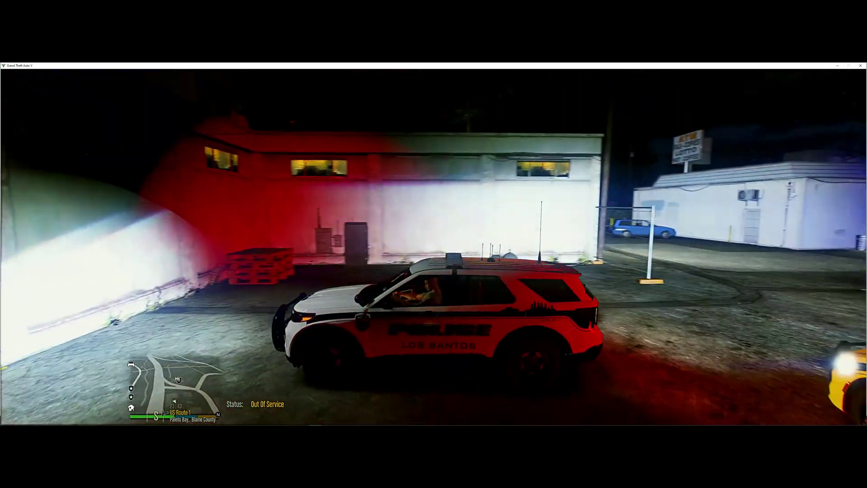